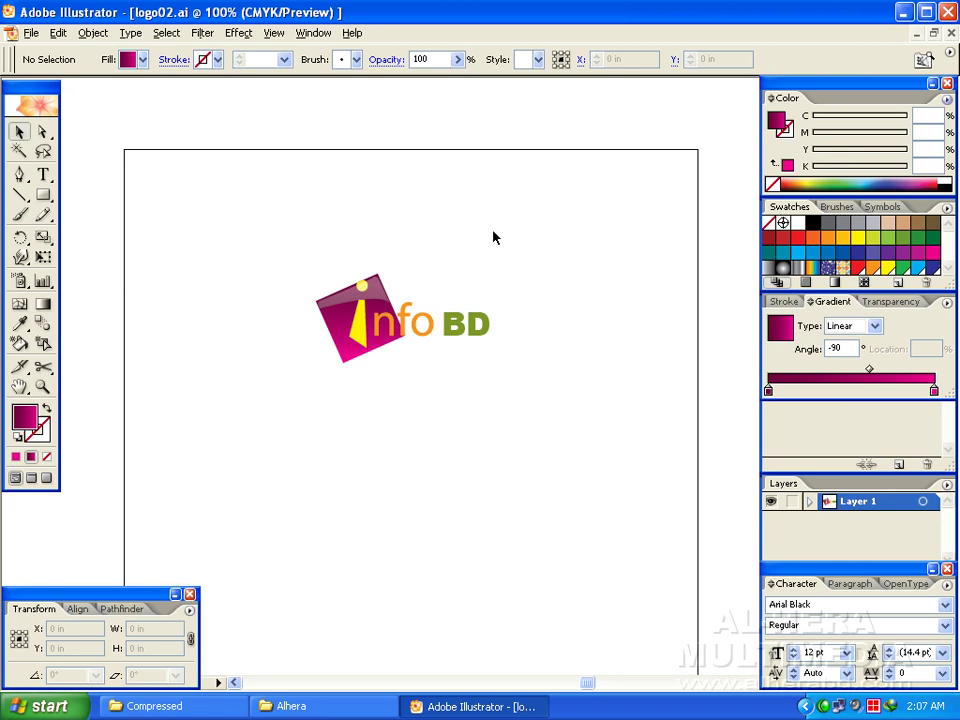
Step: Zoom in on the finished logo, then select and deselect it to inspect it
{"action": "left_click_drag", "start_coordinate": [510, 252], "coordinate": [513, 238]}
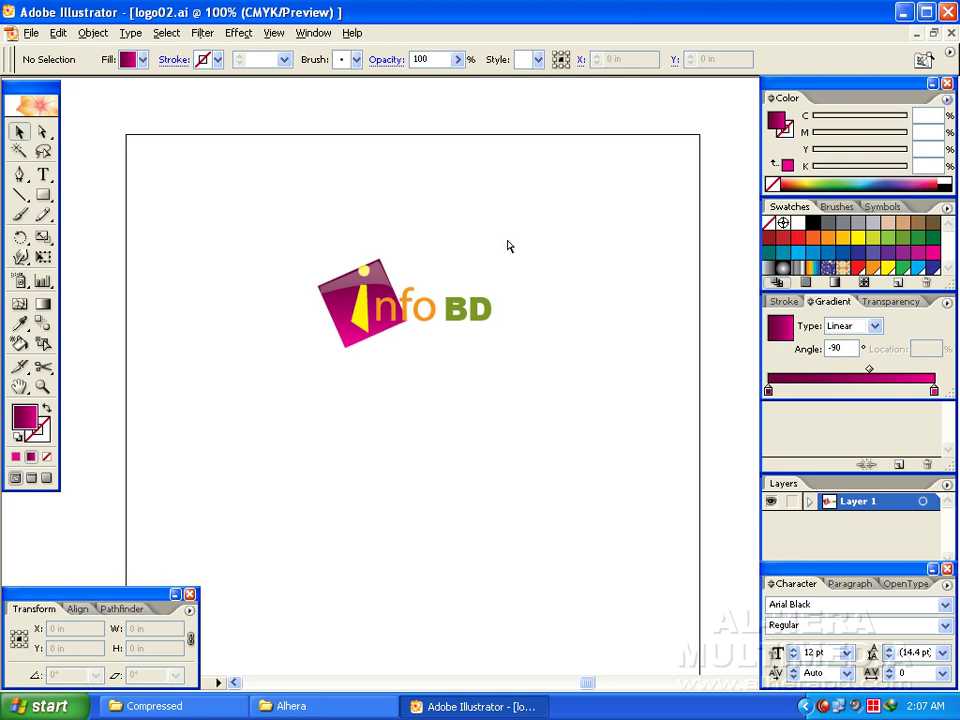
{"action": "key", "text": "ctrl+equal"}
{"action": "left_click_drag", "start_coordinate": [508, 244], "coordinate": [475, 215]}
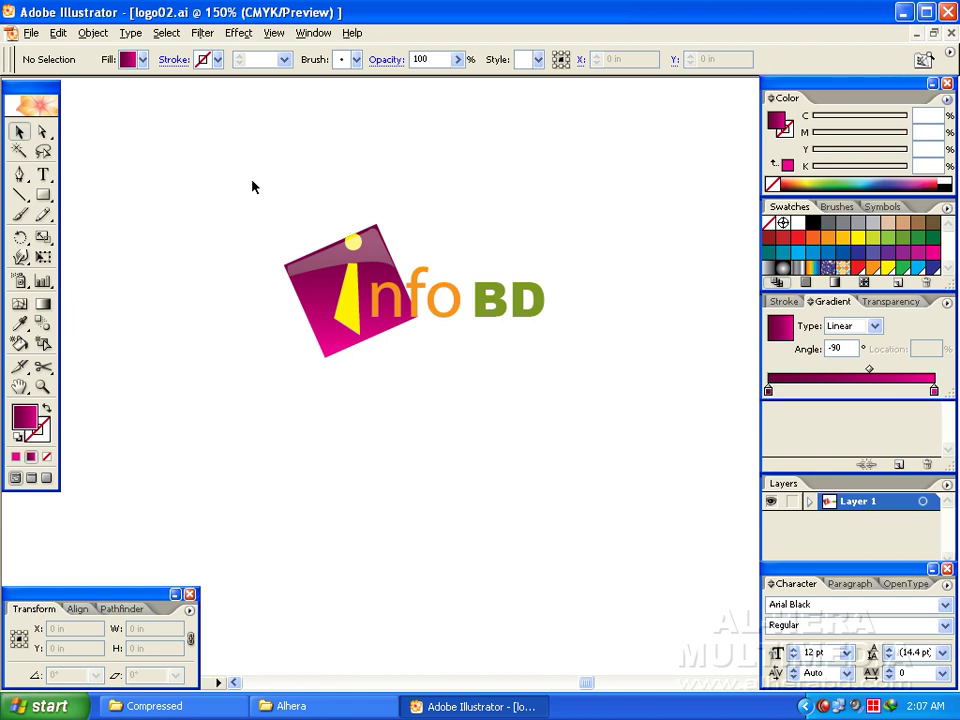
{"action": "left_click_drag", "start_coordinate": [223, 176], "coordinate": [628, 369]}
{"action": "left_click", "coordinate": [581, 240]}
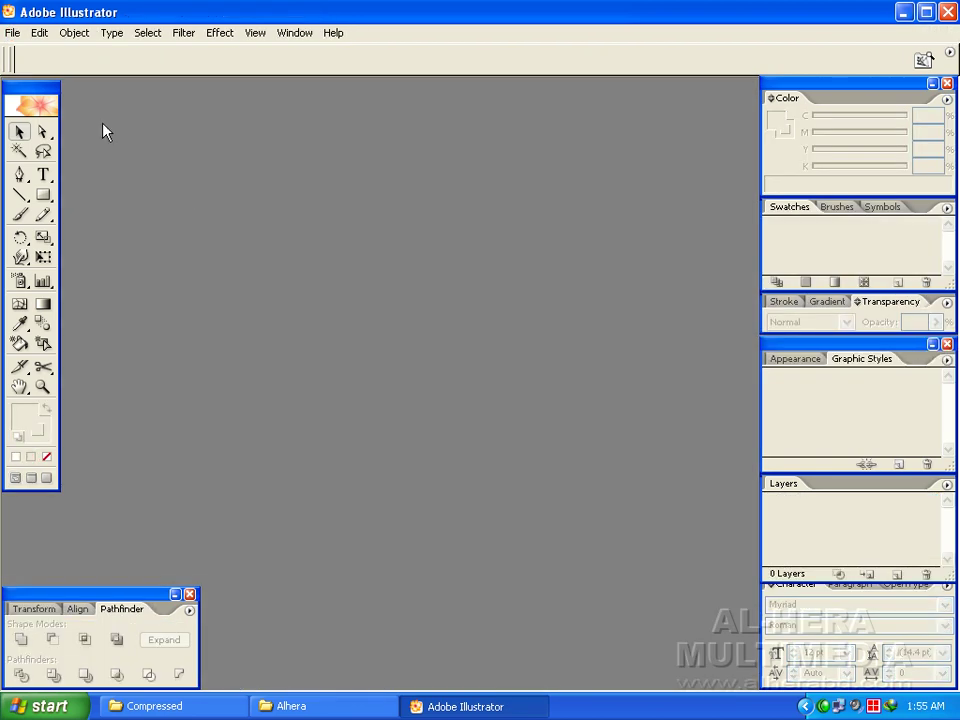
Step: Create a new Letter-size, inches, CMYK document with the default settings
{"action": "left_click", "coordinate": [12, 33]}
{"action": "left_click", "coordinate": [12, 52]}
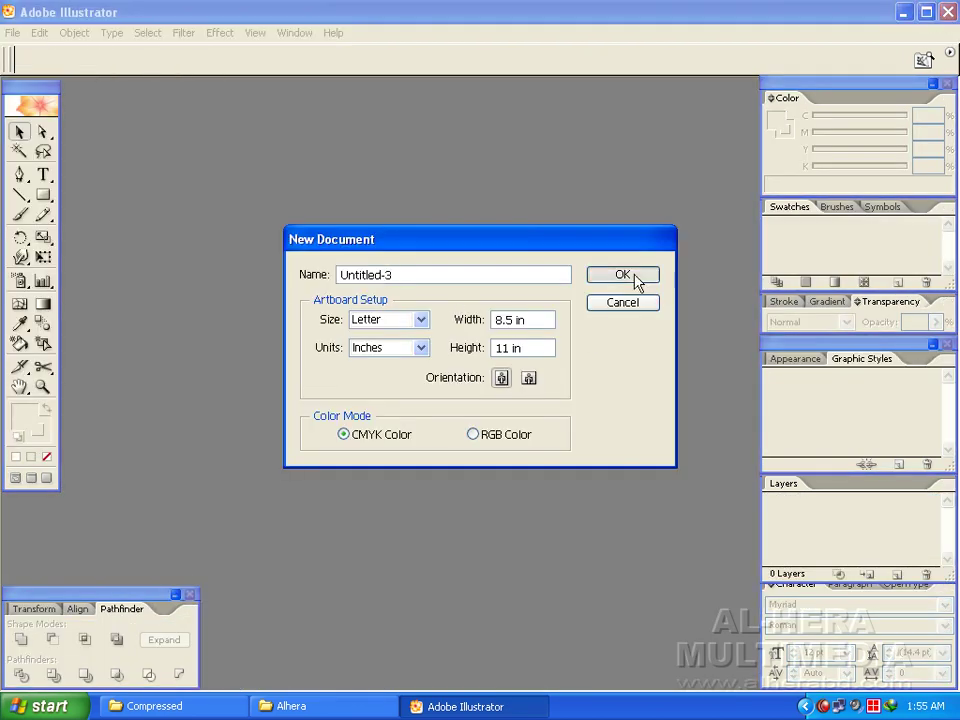
{"action": "key", "text": "Return"}
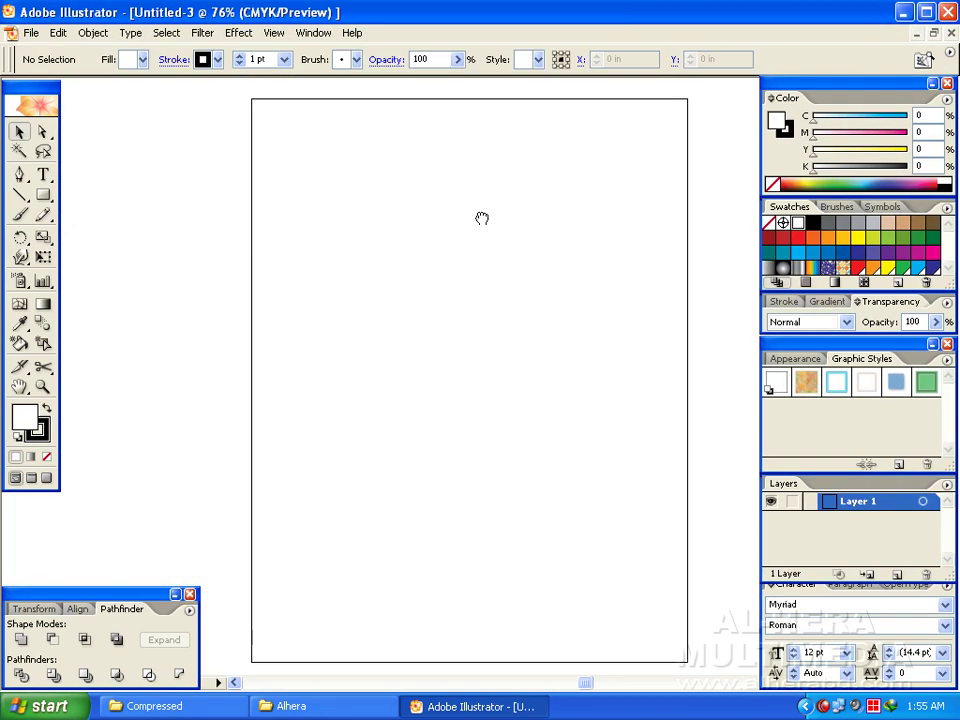
Step: Show the grid over the artboard and draw a trial rectangle near its top
{"action": "left_click", "coordinate": [274, 32]}
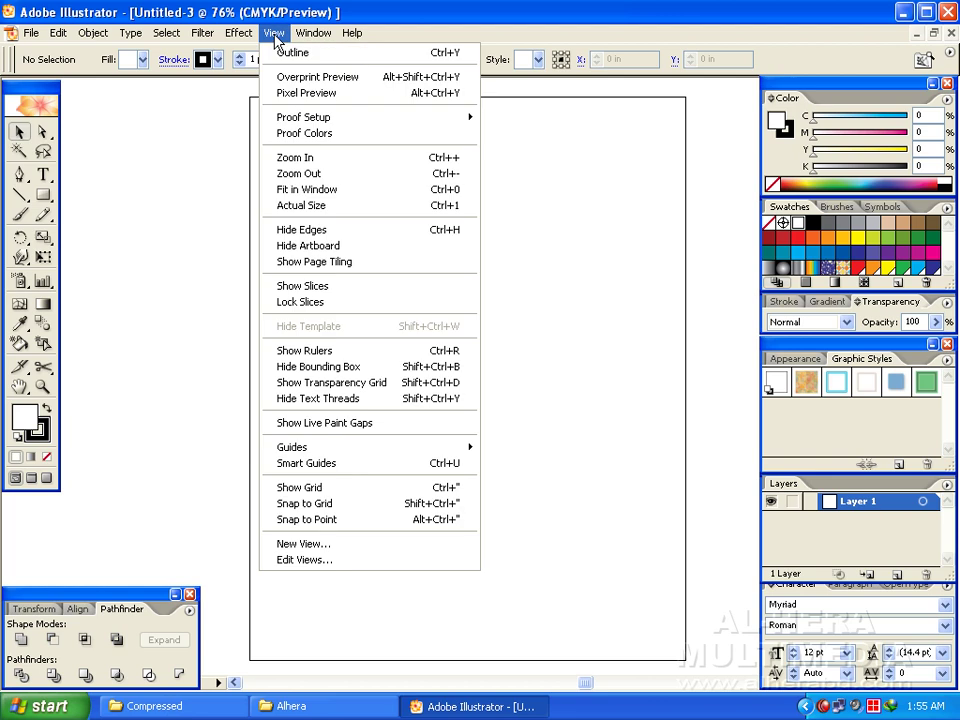
{"action": "left_click", "coordinate": [323, 490]}
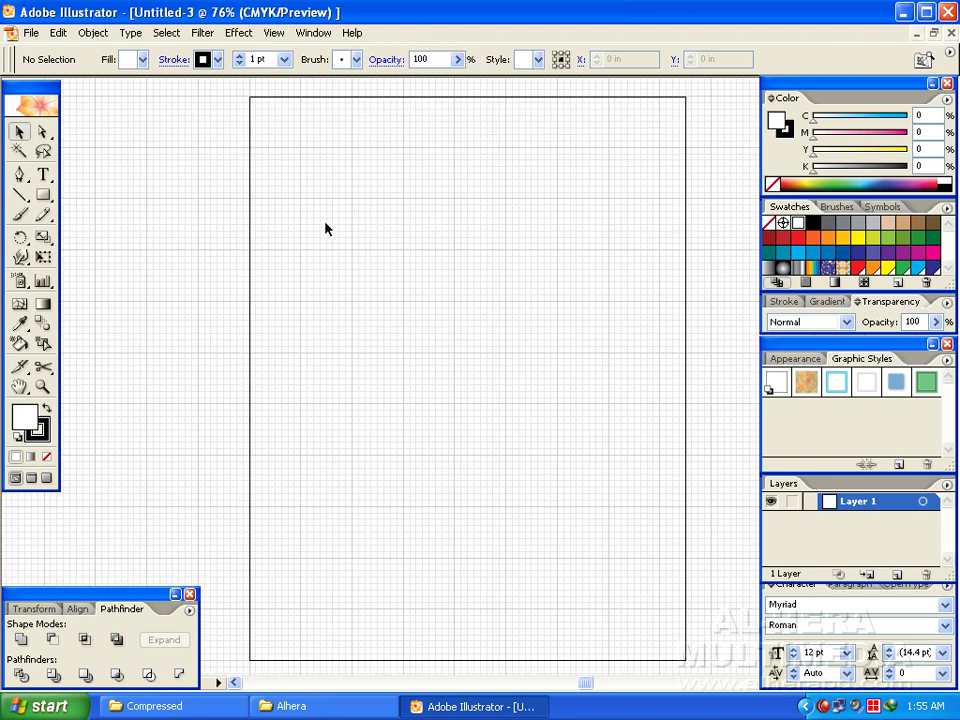
{"action": "left_click_drag", "start_coordinate": [476, 281], "coordinate": [472, 281]}
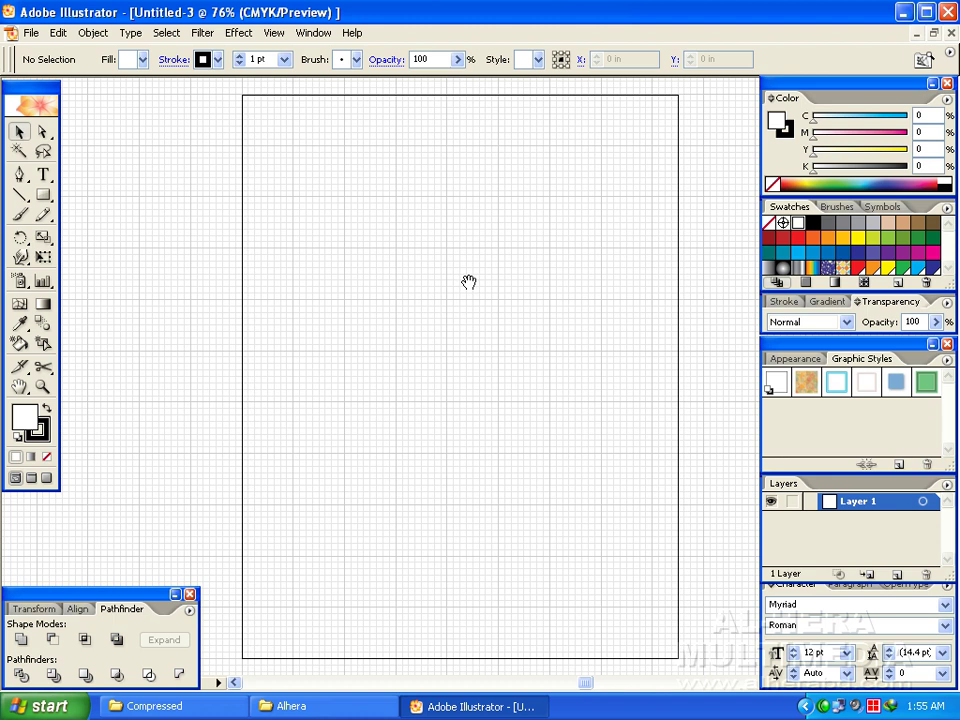
{"action": "key", "text": "ctrl+plus"}
{"action": "key", "text": "ctrl+plus"}
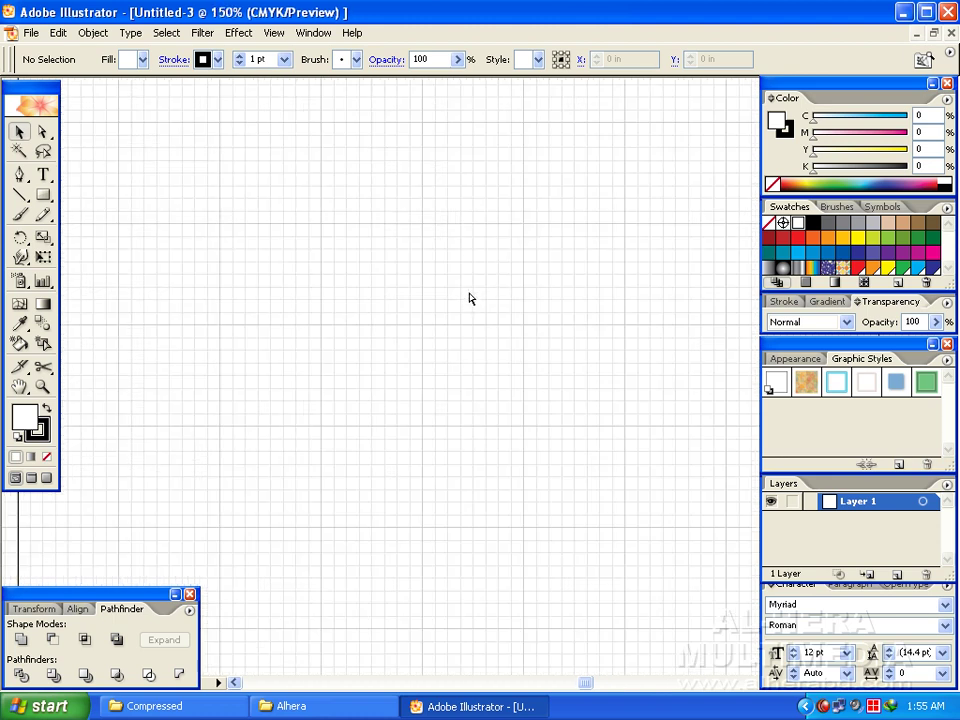
{"action": "key", "text": "ctrl+minus"}
{"action": "mouse_move", "coordinate": [491, 253]}
{"action": "left_mouse_down"}
{"action": "mouse_move", "coordinate": [467, 339]}
{"action": "mouse_move", "coordinate": [479, 332]}
{"action": "left_mouse_up"}
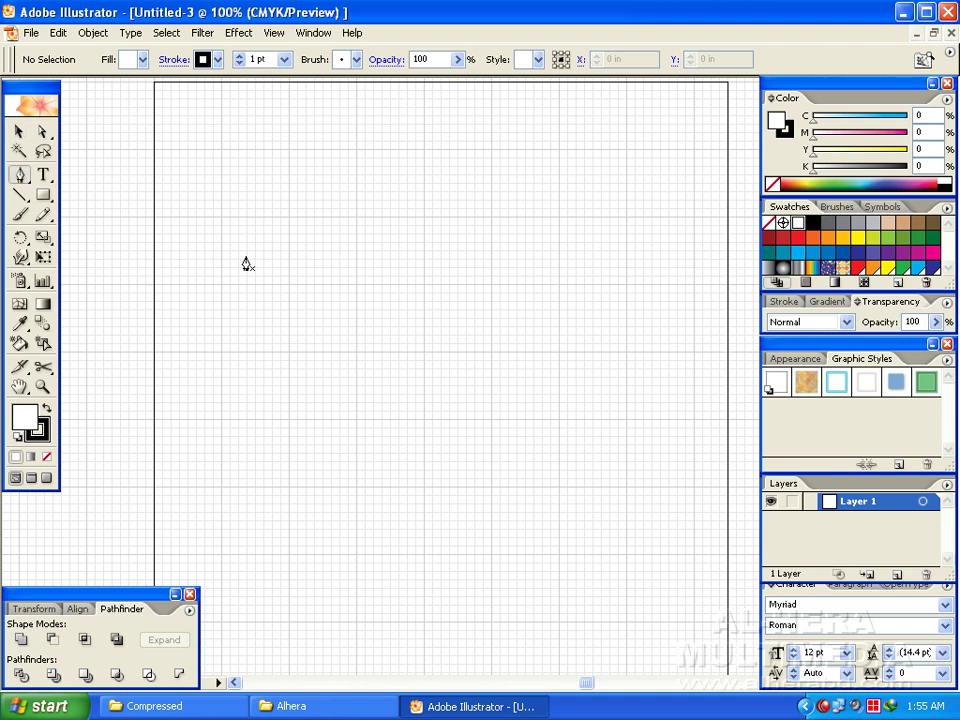
{"action": "left_click", "coordinate": [42, 196]}
{"action": "mouse_move", "coordinate": [346, 214]}
{"action": "left_mouse_down"}
{"action": "mouse_move", "coordinate": [413, 287]}
{"action": "mouse_move", "coordinate": [407, 281]}
{"action": "left_mouse_up"}
Step: Replace the trial rectangle with a square sized exactly 1 in by 1 in
{"action": "key", "text": "ctrl+z"}
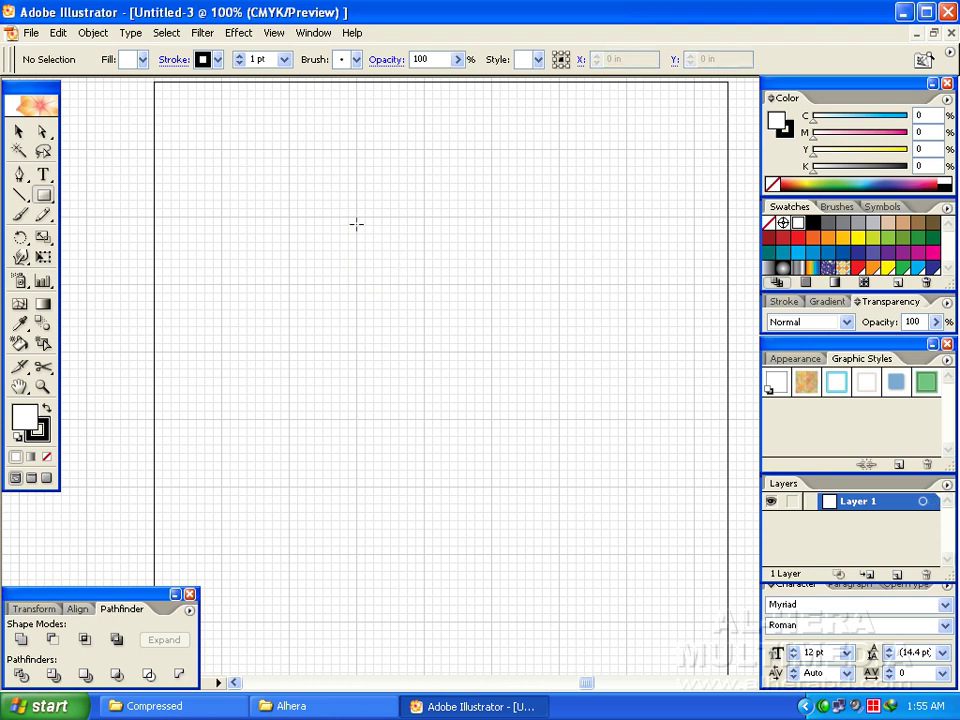
{"action": "left_click_drag", "start_coordinate": [357, 216], "coordinate": [423, 285]}
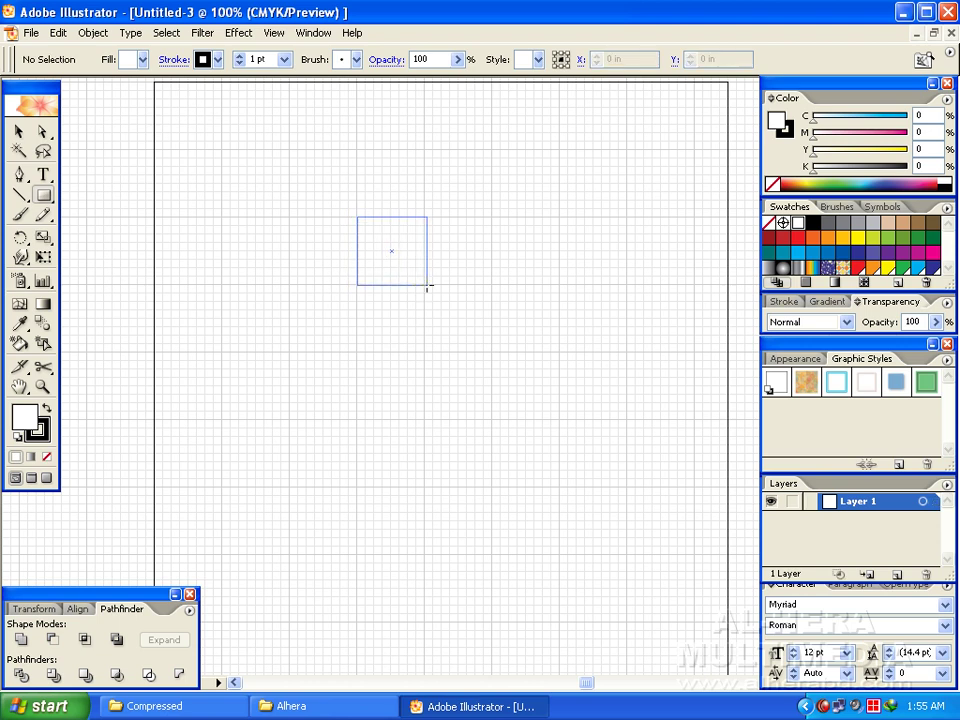
{"action": "left_click_drag", "start_coordinate": [422, 286], "coordinate": [424, 285]}
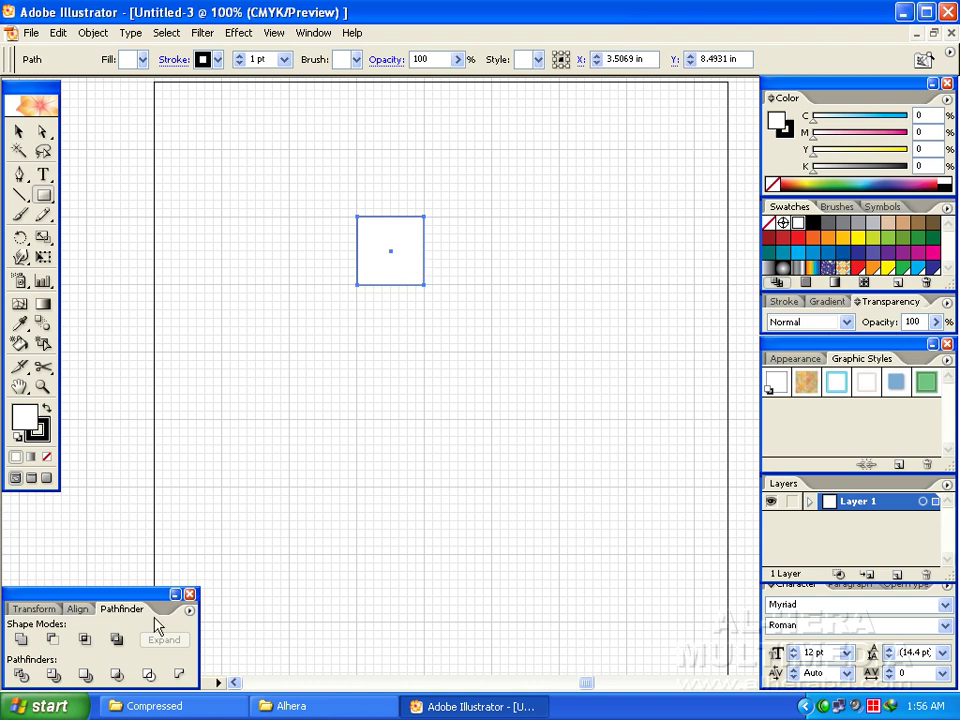
{"action": "left_click", "coordinate": [33, 608]}
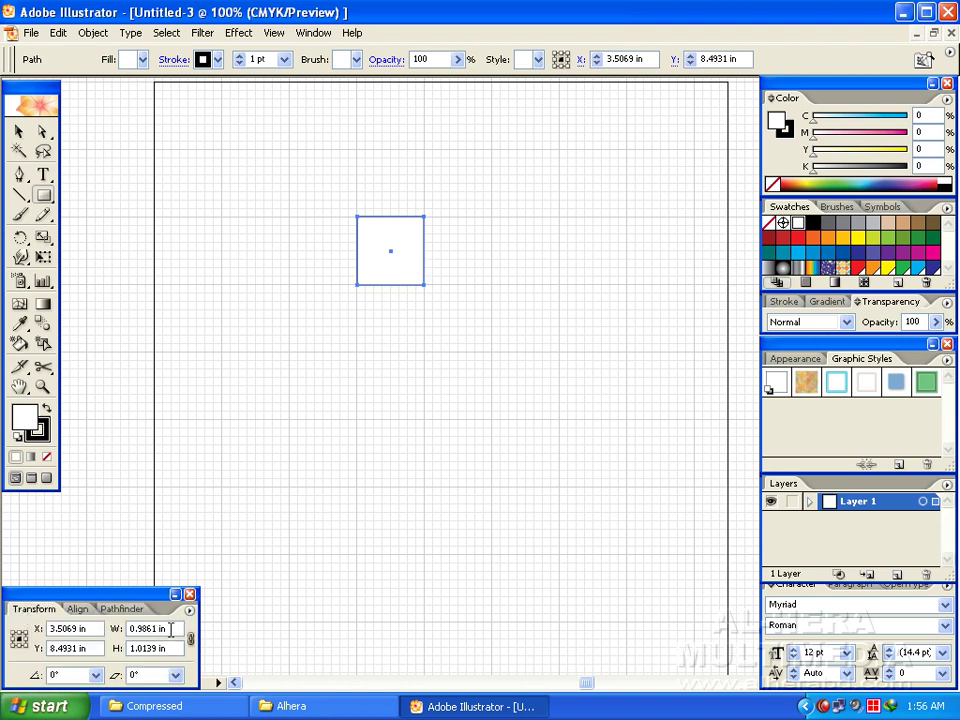
{"action": "type", "text": "1"}
{"action": "key", "text": "Tab"}
{"action": "type", "text": "1"}
{"action": "type", "text": "1"}
{"action": "key", "text": "Return"}
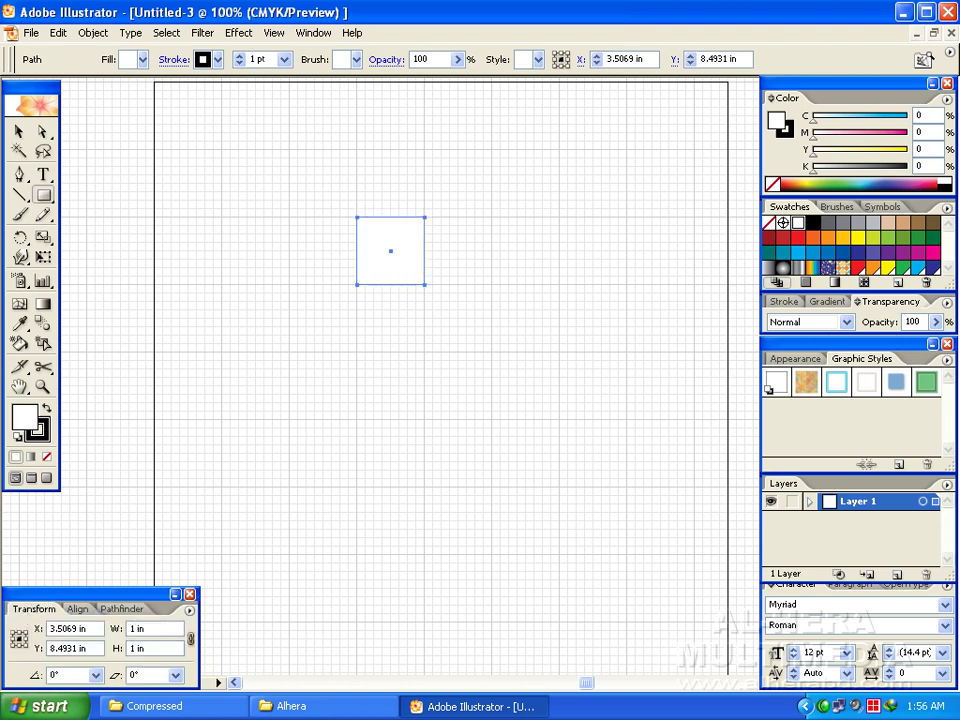
Step: Rotate the 1 in square to a tilted angle
{"action": "left_click", "coordinate": [19, 133]}
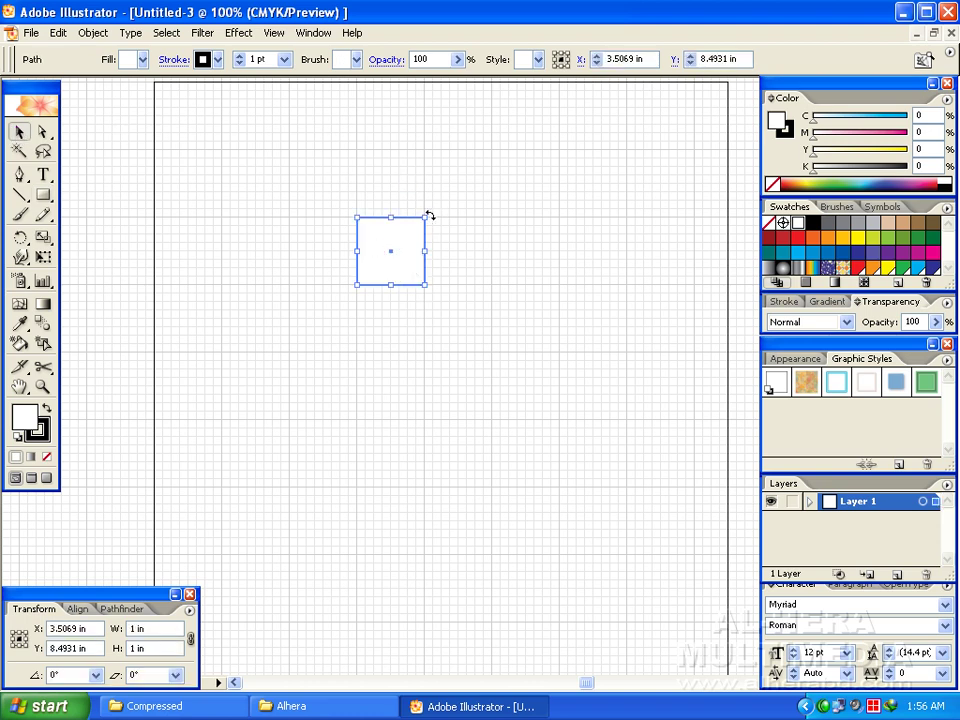
{"action": "mouse_move", "coordinate": [429, 215]}
{"action": "left_mouse_down"}
{"action": "mouse_move", "coordinate": [399, 182]}
{"action": "mouse_move", "coordinate": [411, 197]}
{"action": "left_mouse_up"}
{"action": "left_click", "coordinate": [495, 198]}
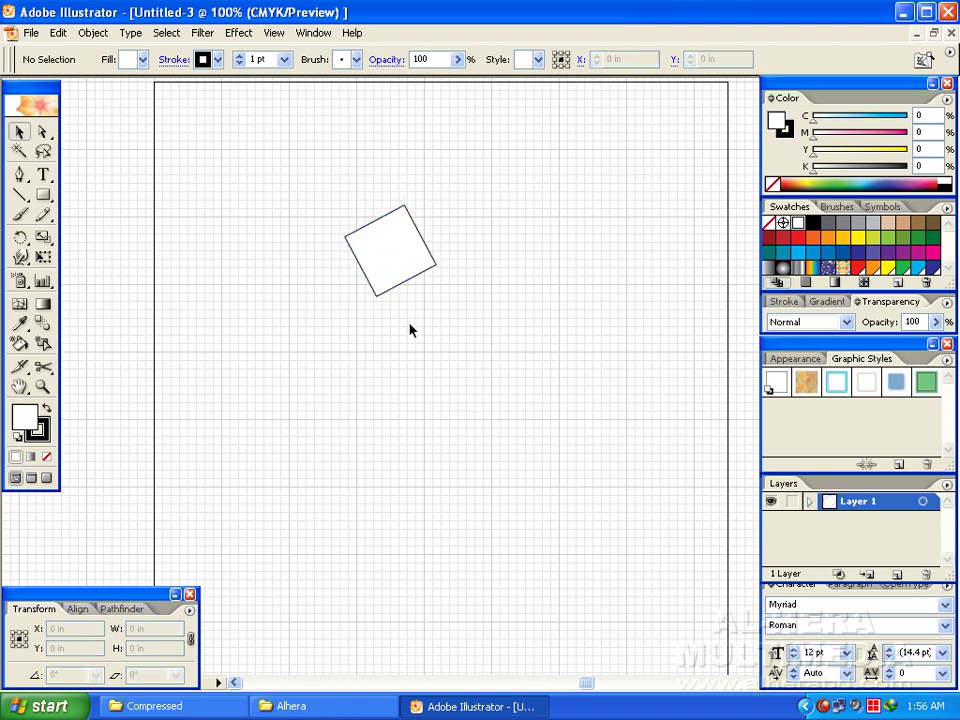
{"action": "key", "text": "ctrl+z"}
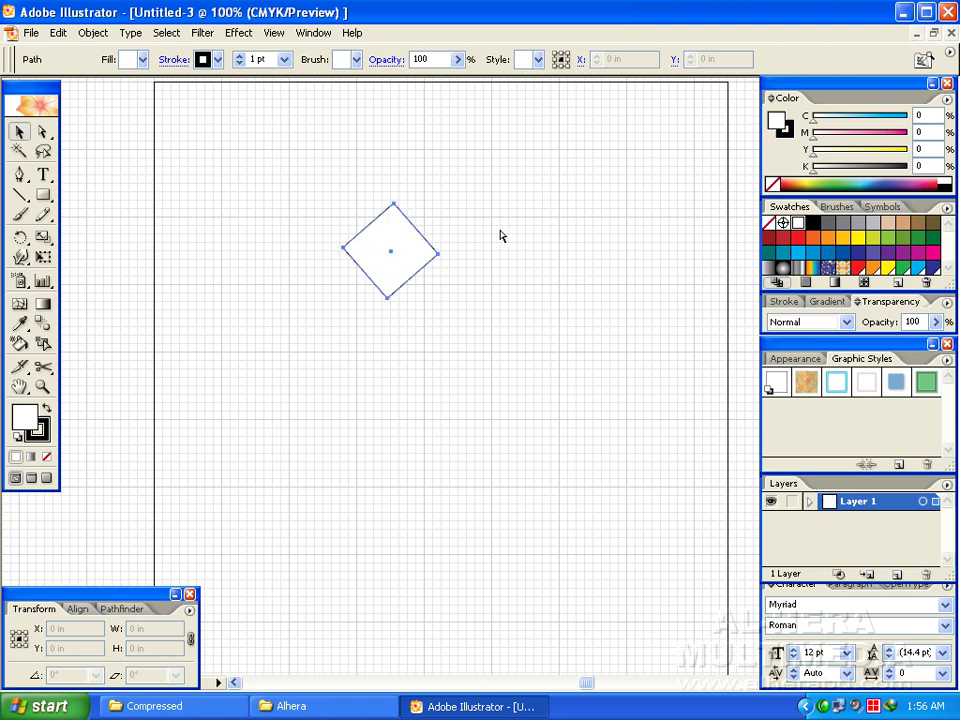
{"action": "left_click", "coordinate": [43, 195]}
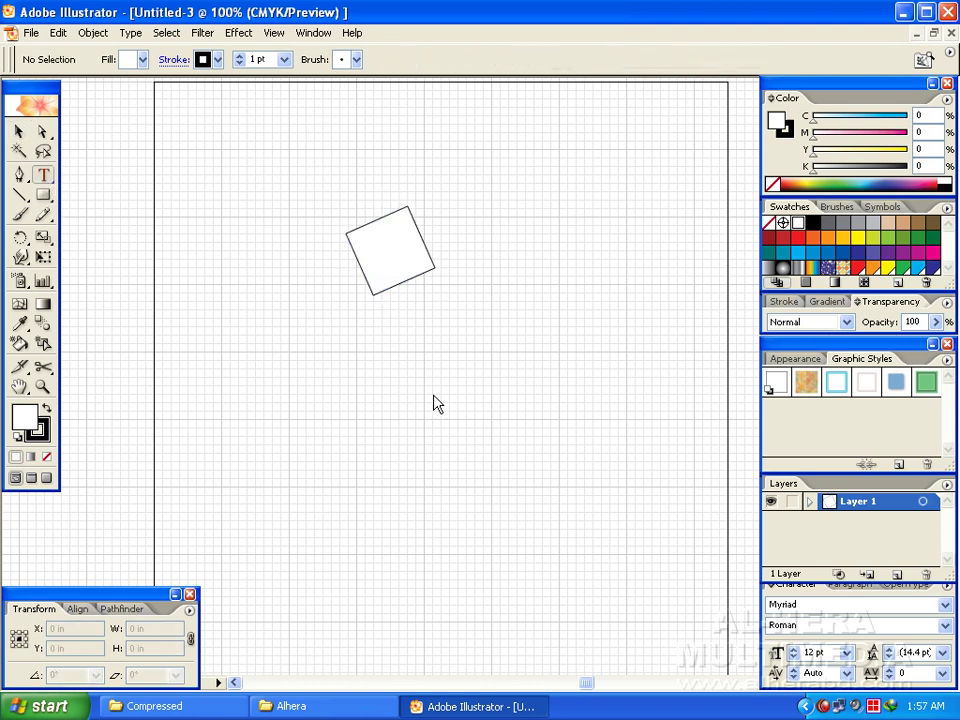
Step: Type 'info' below the square, scale it to 67.5 pt and move it onto the square
{"action": "key", "text": "t"}
{"action": "left_click", "coordinate": [398, 339]}
{"action": "type", "text": "info"}
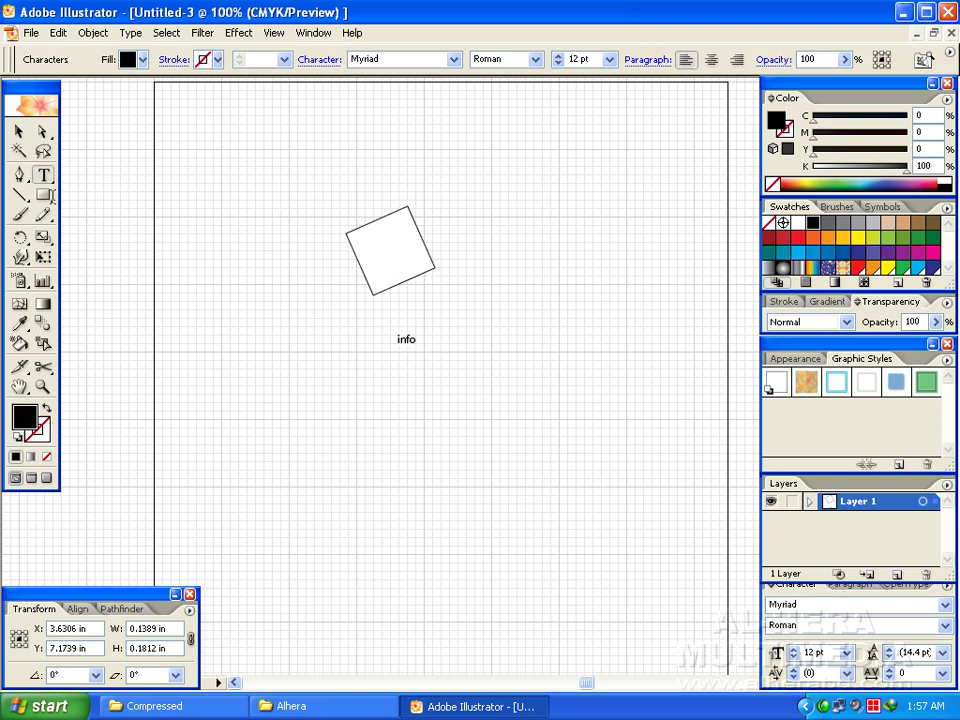
{"action": "left_click", "coordinate": [19, 131]}
{"action": "left_click_drag", "start_coordinate": [411, 345], "coordinate": [563, 422]}
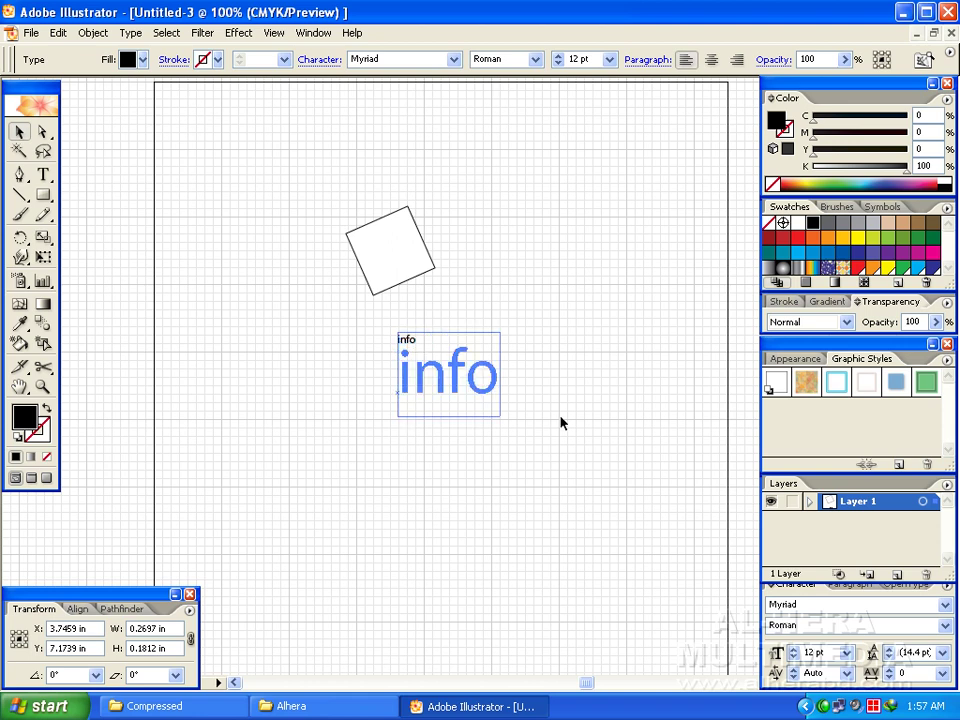
{"action": "left_click_drag", "start_coordinate": [449, 378], "coordinate": [438, 256]}
Step: Cut 'nfo' out of 'info' and paste it back as its own text object
{"action": "key", "text": "ctrl+plus"}
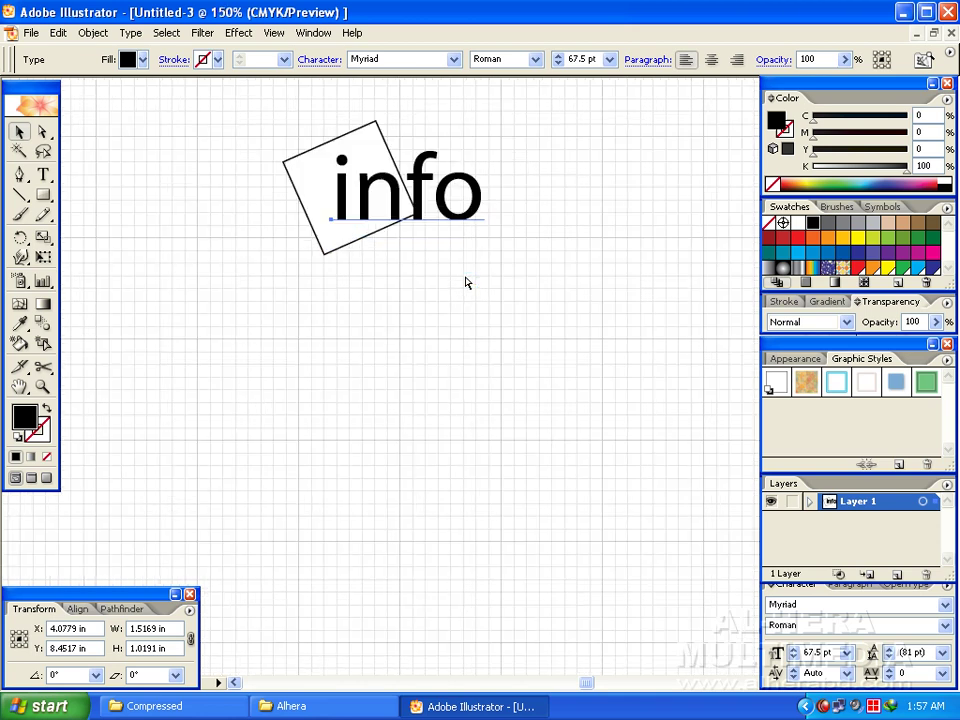
{"action": "key", "text": "ctrl+plus"}
{"action": "left_click_drag", "start_coordinate": [497, 403], "coordinate": [449, 372]}
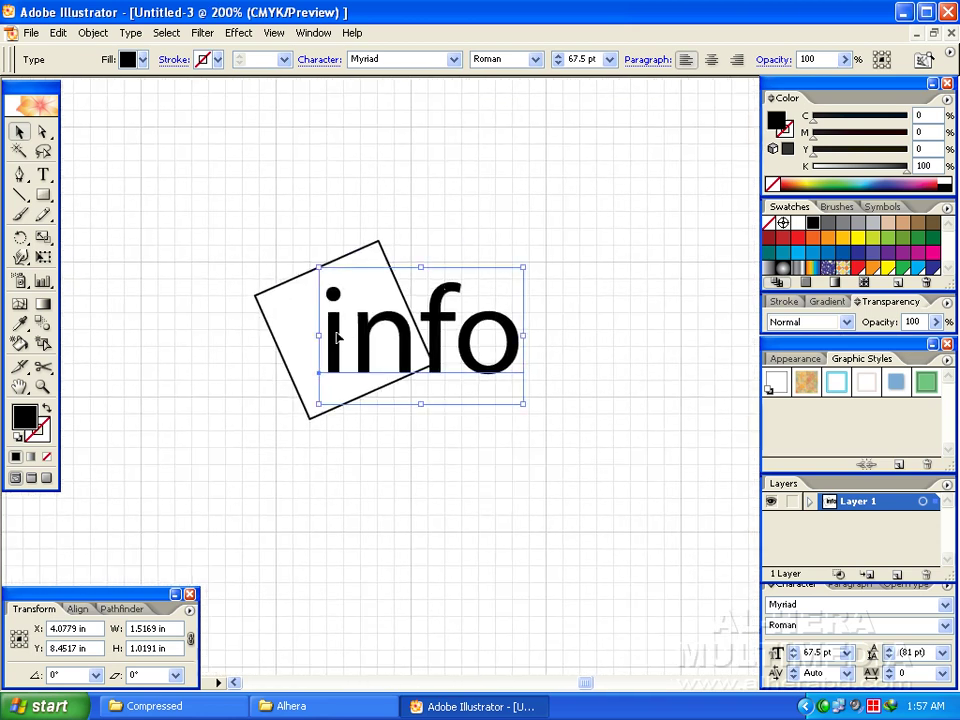
{"action": "key", "text": "t"}
{"action": "left_click_drag", "start_coordinate": [349, 333], "coordinate": [652, 338]}
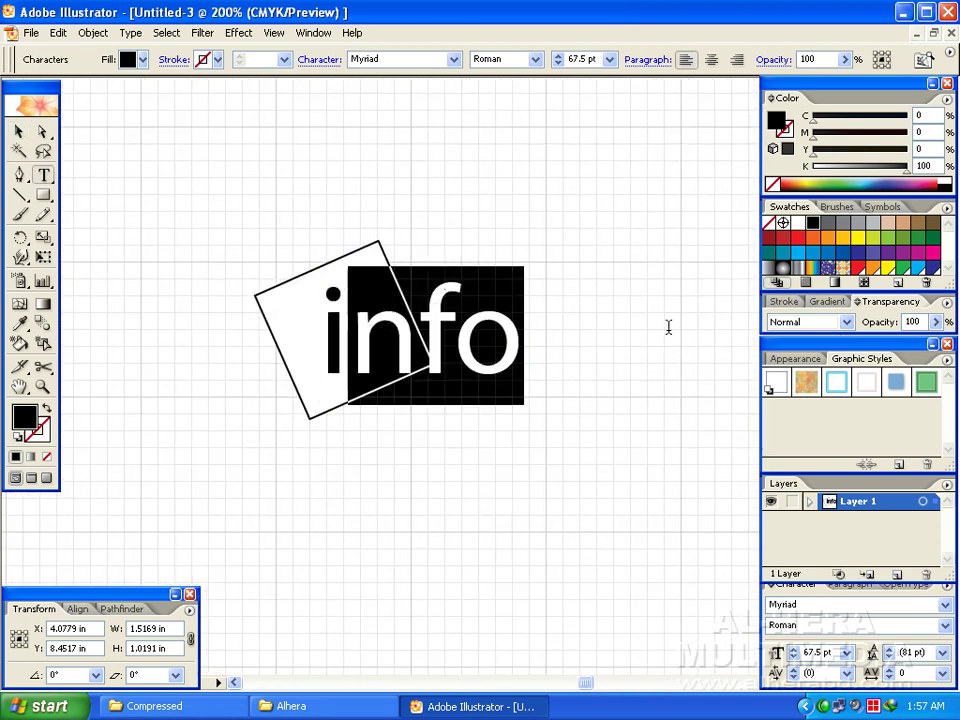
{"action": "key", "text": "Escape"}
{"action": "key", "text": "BackSpace"}
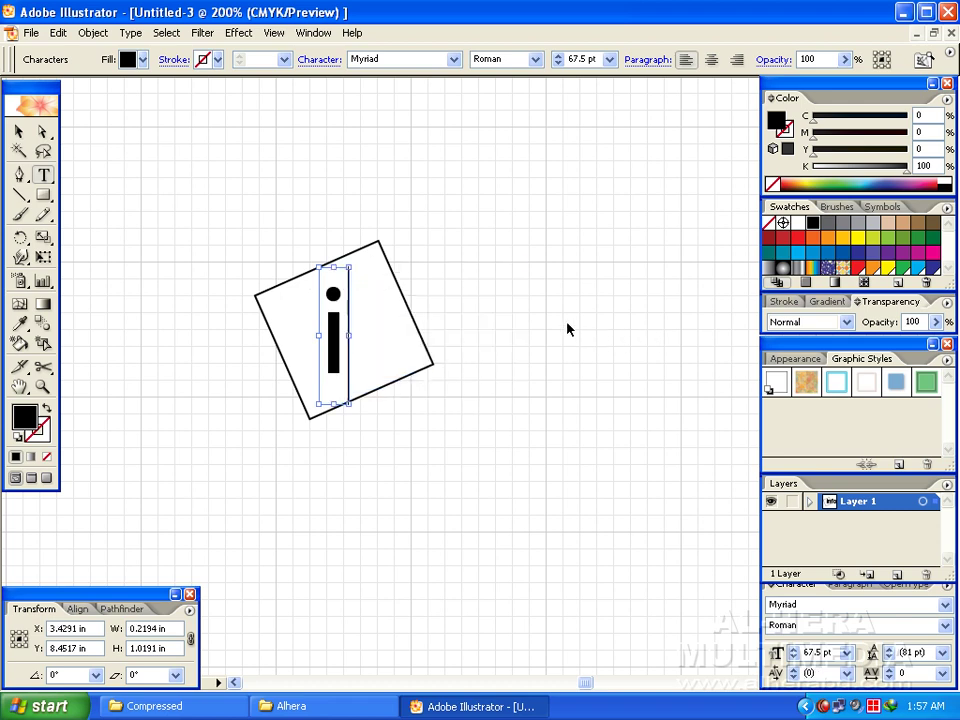
{"action": "left_click", "coordinate": [19, 150]}
{"action": "left_click", "coordinate": [19, 131]}
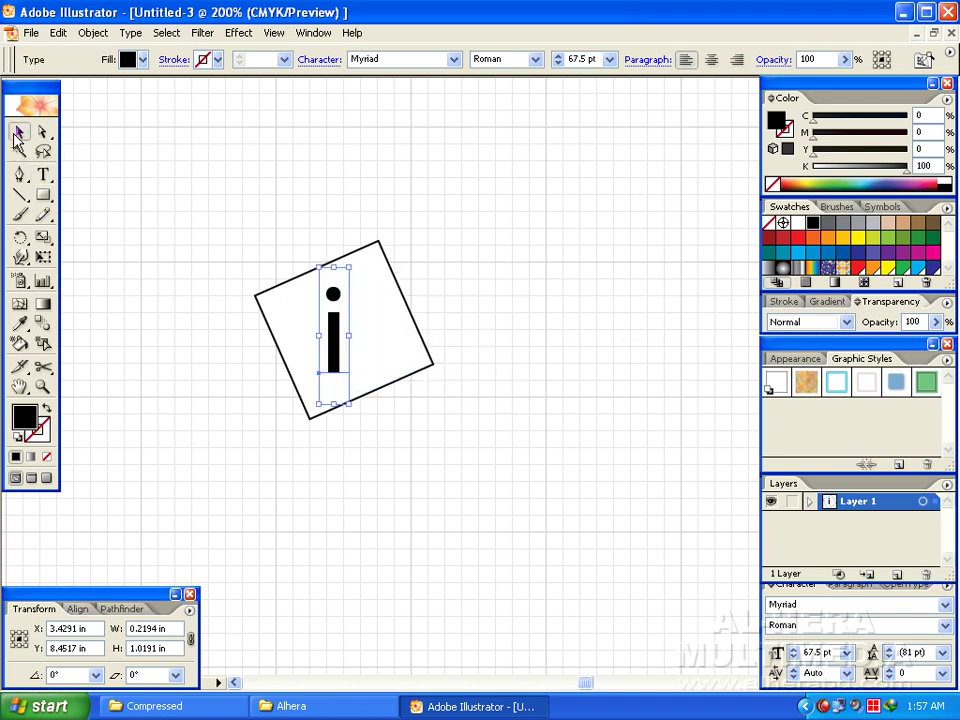
{"action": "left_click", "coordinate": [60, 176]}
{"action": "key", "text": "ctrl+v"}
Step: Shrink the 'nfo' text to 38.24 pt and nudge it into place beside the 'i'
{"action": "left_click_drag", "start_coordinate": [481, 395], "coordinate": [421, 340]}
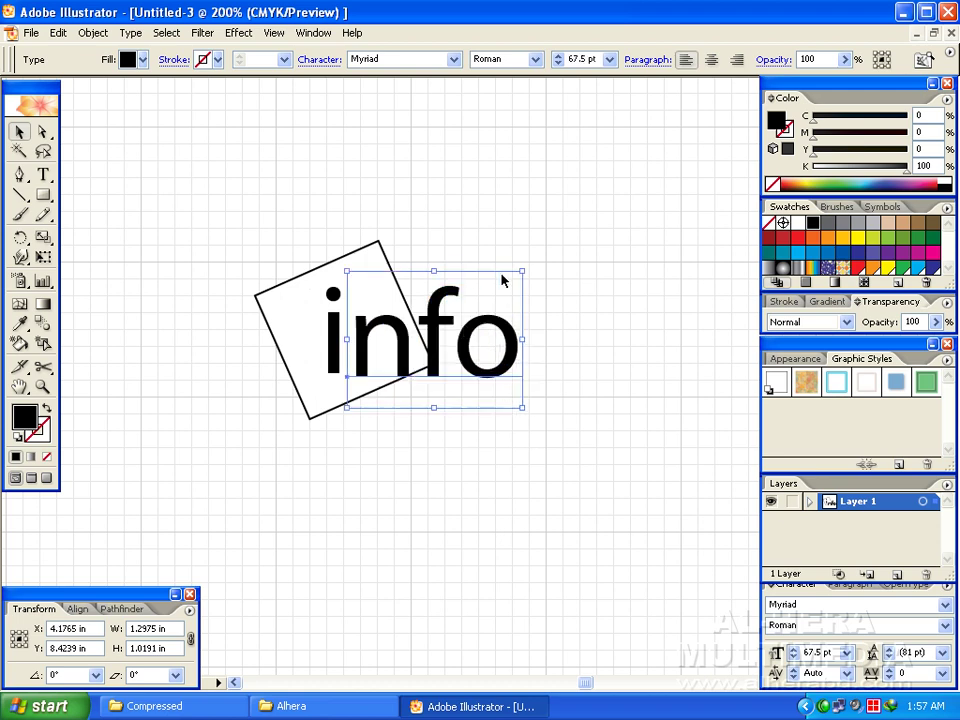
{"action": "left_click_drag", "start_coordinate": [521, 269], "coordinate": [446, 330]}
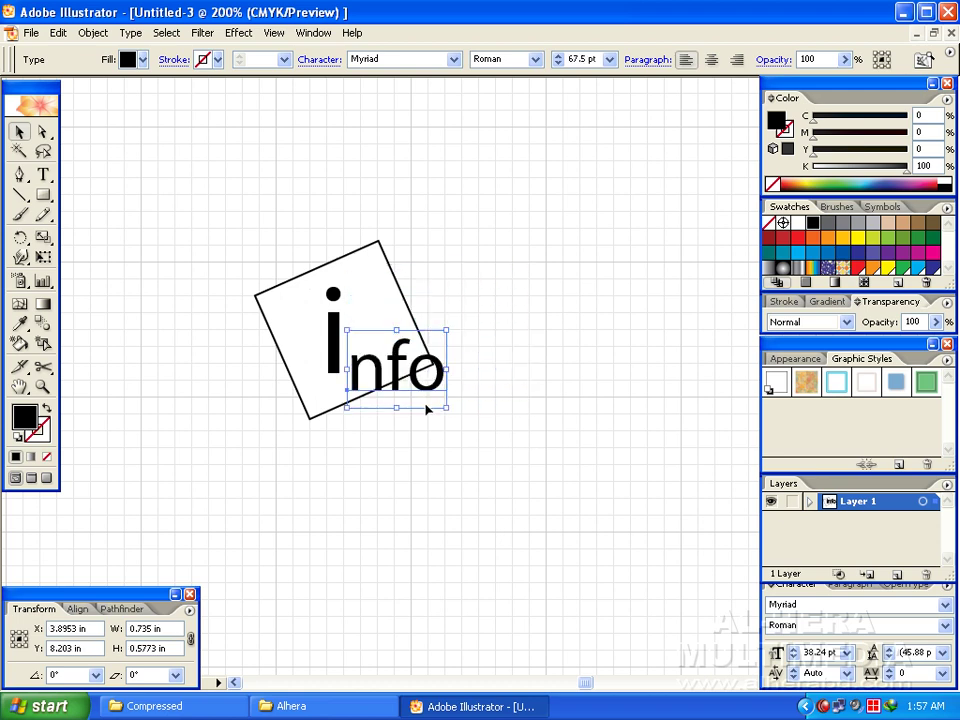
{"action": "left_click_drag", "start_coordinate": [426, 395], "coordinate": [430, 373]}
{"action": "key", "text": "Right"}
{"action": "key", "text": "Right"}
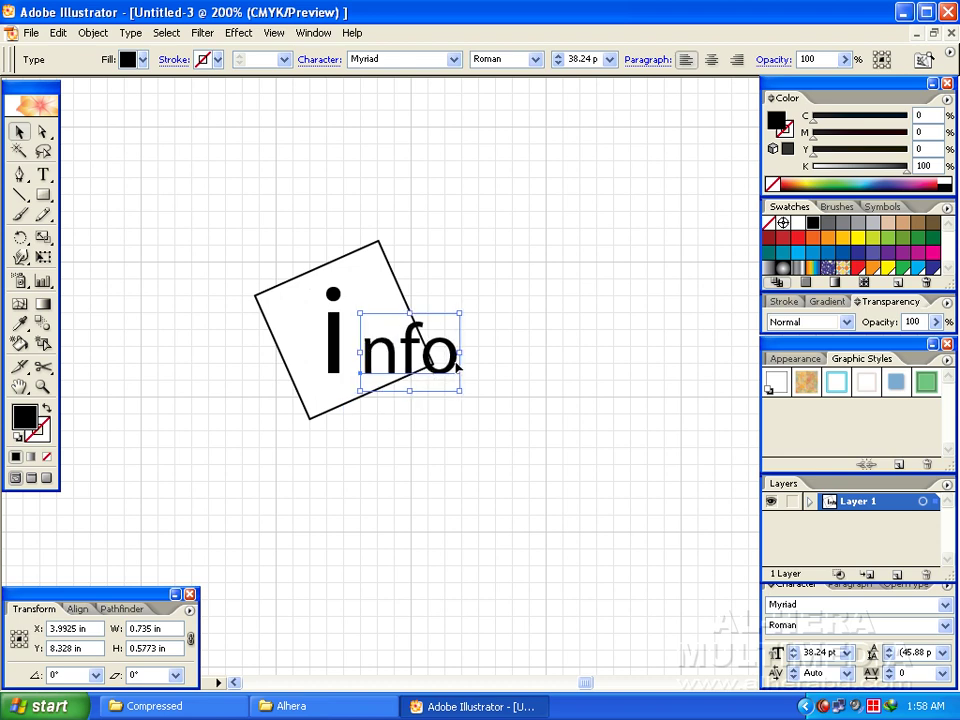
{"action": "key", "text": "Right"}
{"action": "key", "text": "Right"}
{"action": "key", "text": "Right"}
{"action": "key", "text": "Right"}
{"action": "key", "text": "Right"}
{"action": "key", "text": "Right"}
{"action": "key", "text": "Right"}
{"action": "key", "text": "Right"}
{"action": "key", "text": "Right"}
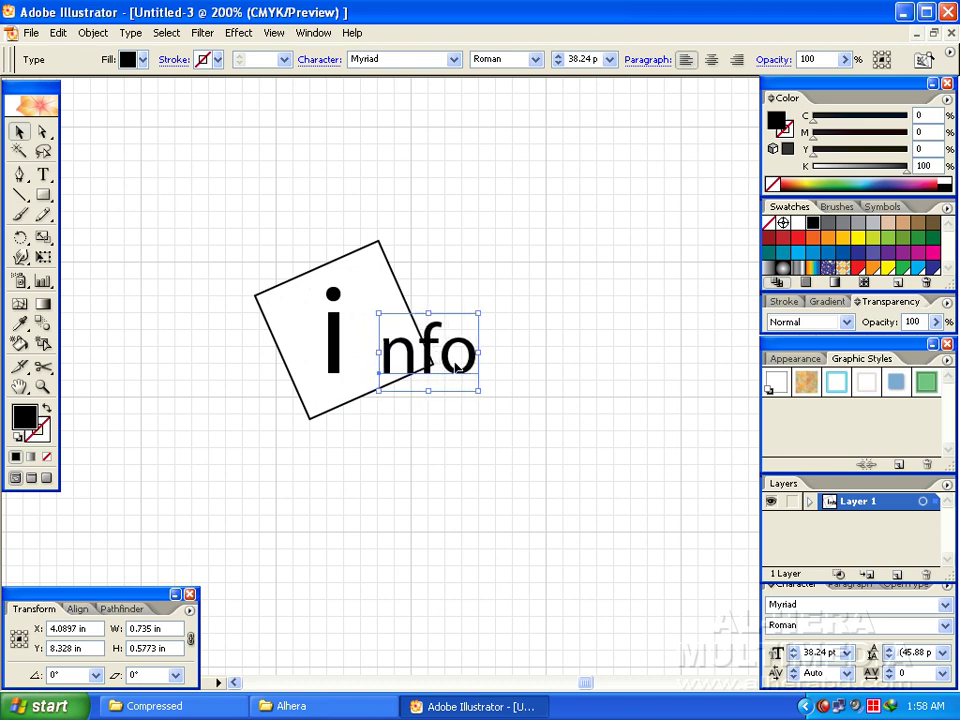
{"action": "key", "text": "Right"}
{"action": "key", "text": "Right"}
{"action": "key", "text": "Right"}
{"action": "key", "text": "Right"}
{"action": "key", "text": "Right"}
{"action": "key", "text": "Up"}
{"action": "key", "text": "Up"}
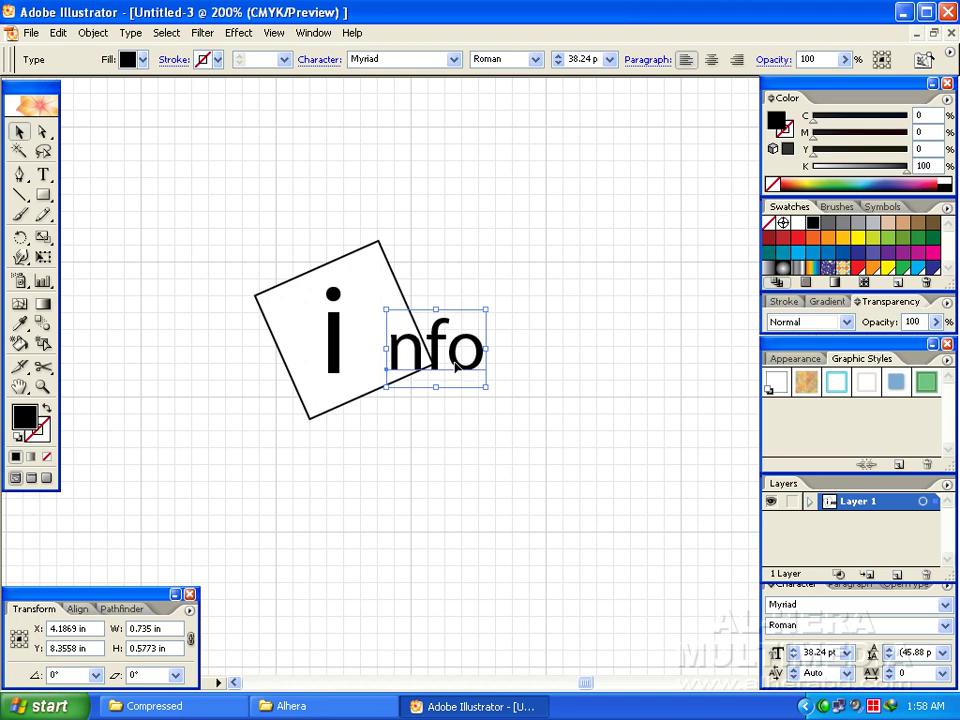
{"action": "key", "text": "Right"}
{"action": "key", "text": "Right"}
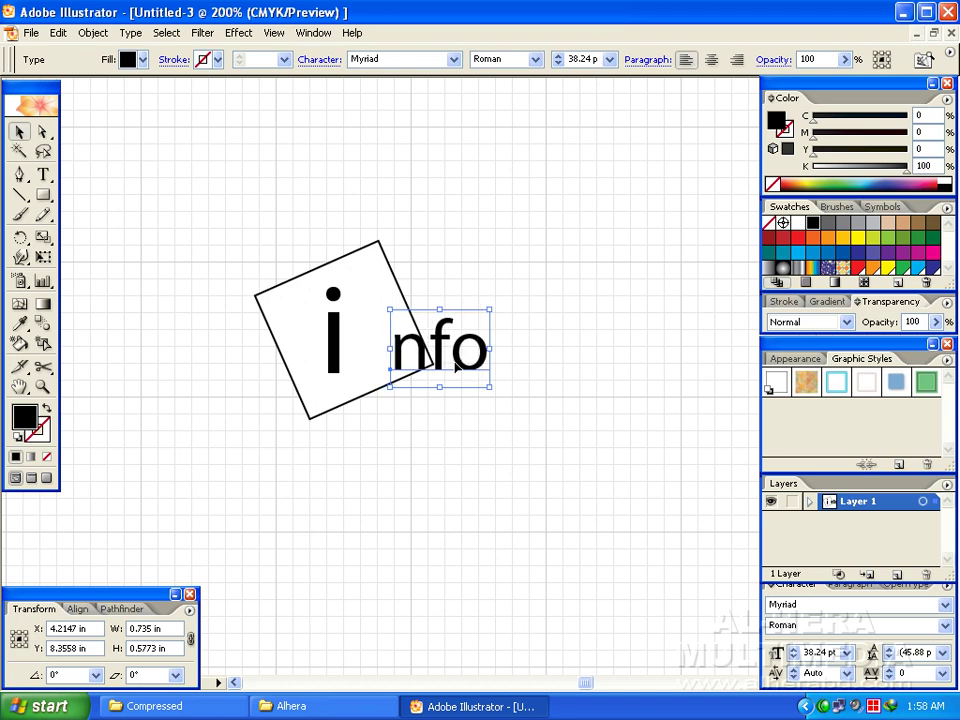
{"action": "left_click", "coordinate": [486, 228]}
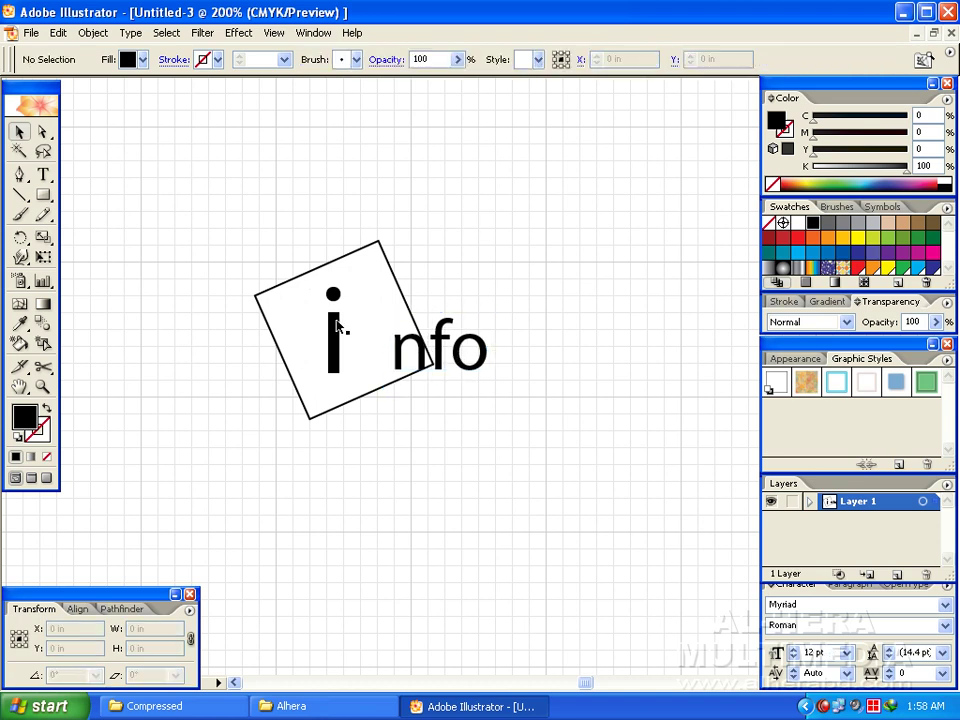
Step: Select the 'i', try tilting it, cancel the rotation, and nudge it sideways
{"action": "left_click", "coordinate": [336, 323]}
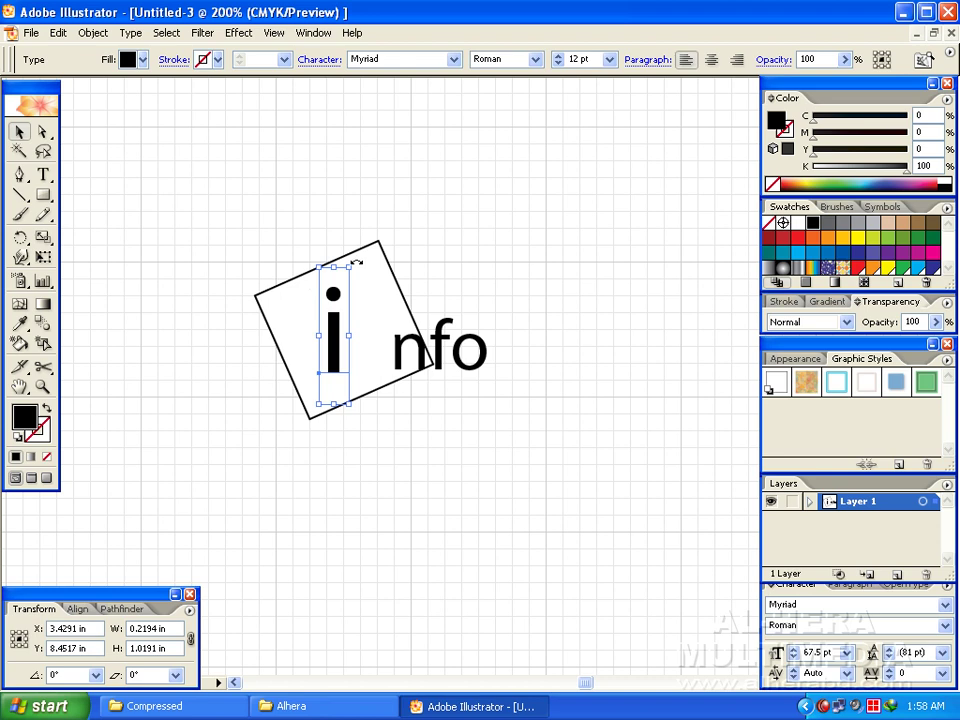
{"action": "left_click_drag", "start_coordinate": [356, 262], "coordinate": [382, 272]}
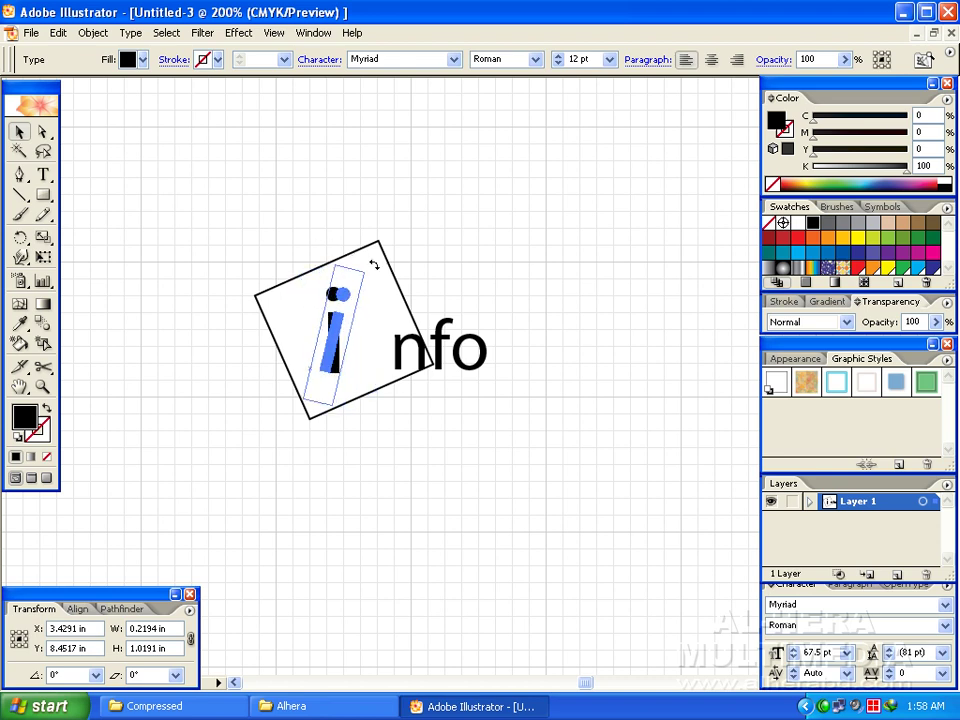
{"action": "key", "text": "Escape"}
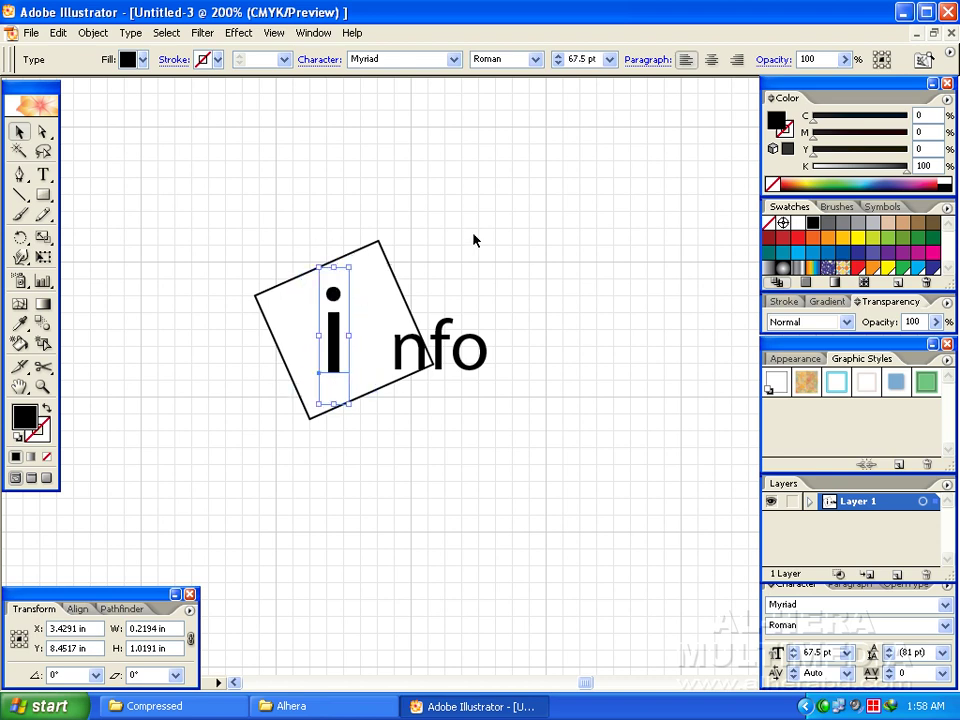
{"action": "key", "text": "Right"}
{"action": "key", "text": "Right"}
{"action": "key", "text": "Right"}
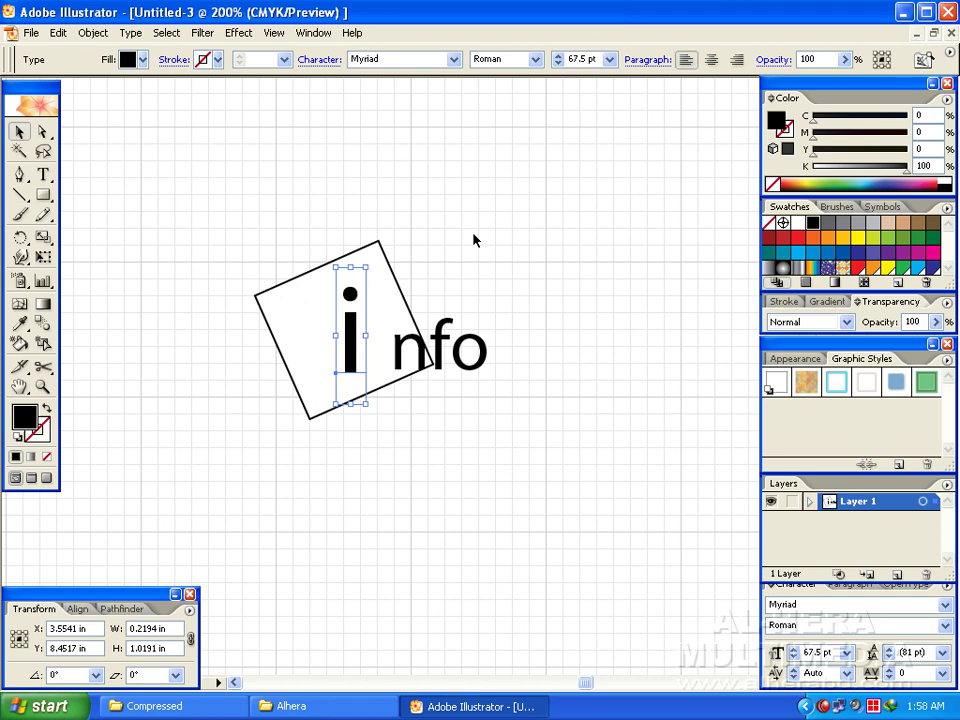
{"action": "key", "text": "Right"}
{"action": "key", "text": "Right"}
{"action": "key", "text": "Left"}
{"action": "key", "text": "Left"}
{"action": "key", "text": "Left"}
{"action": "key", "text": "Left"}
{"action": "key", "text": "Left"}
{"action": "key", "text": "Left"}
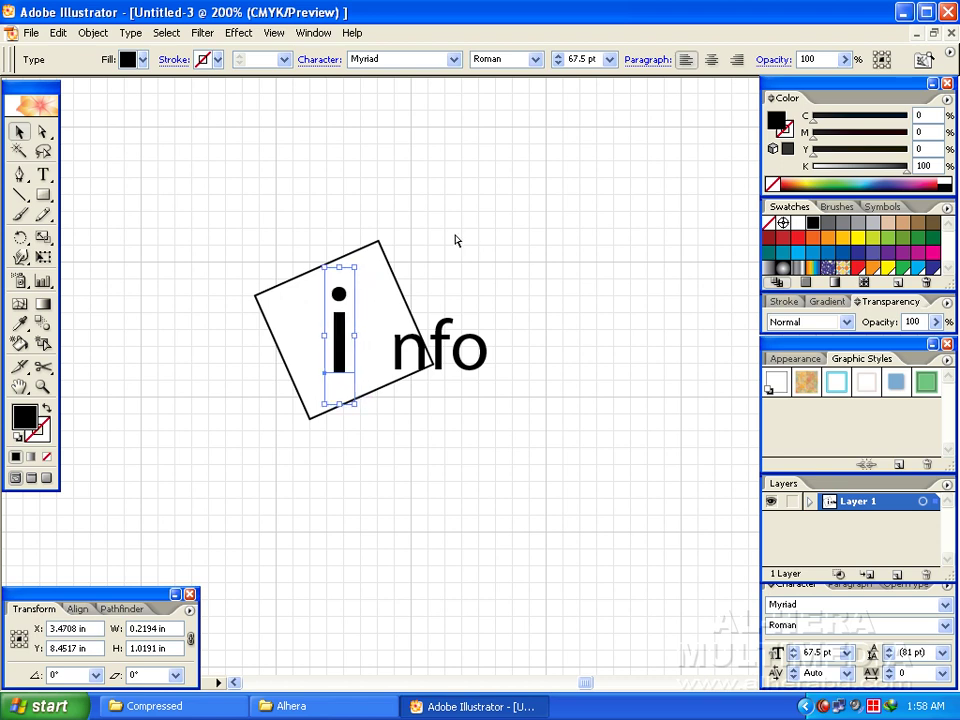
{"action": "key", "text": "ctrl+t"}
Step: Scale the 'i' up proportionally to 105.22 pt and lower it into the square
{"action": "key", "text": "ctrl+shift+b"}
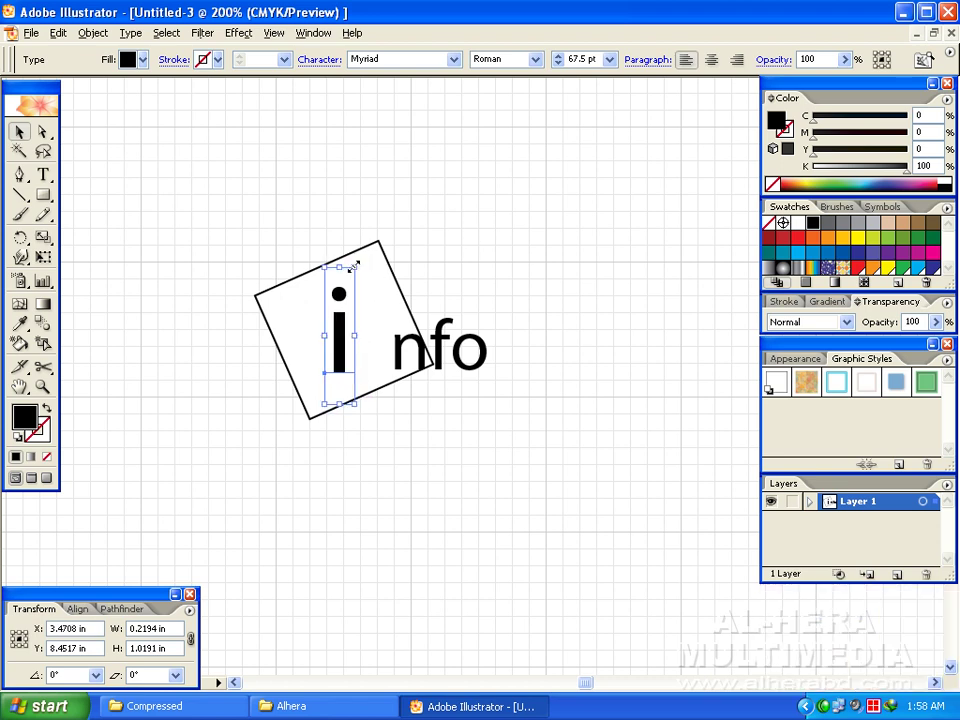
{"action": "left_click_drag", "start_coordinate": [354, 265], "coordinate": [426, 191]}
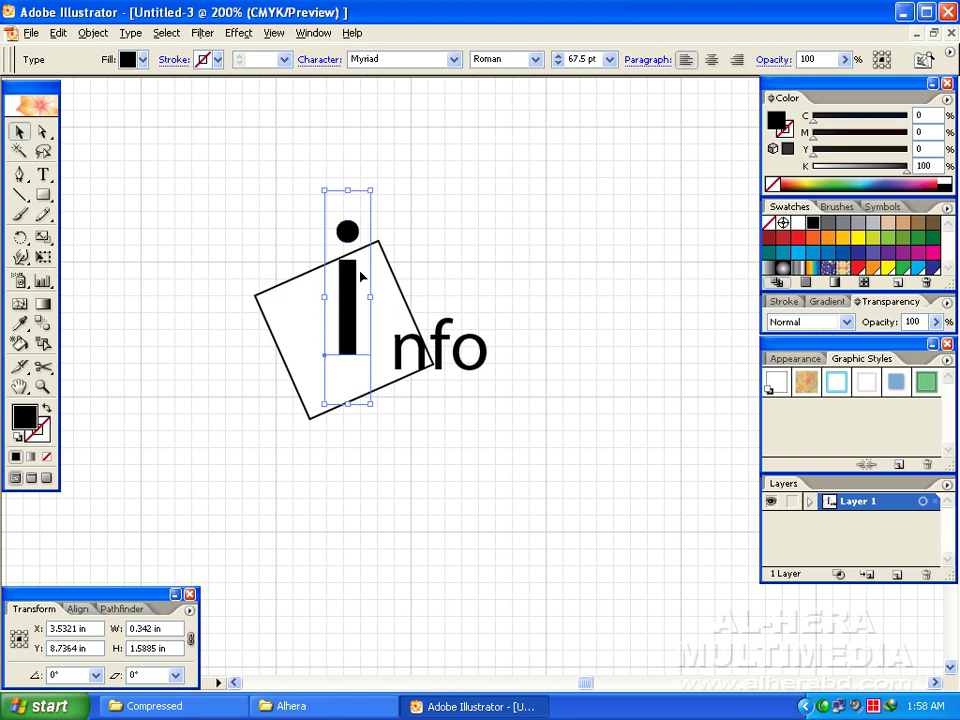
{"action": "key", "text": "shift+Down"}
{"action": "key", "text": "shift+Down"}
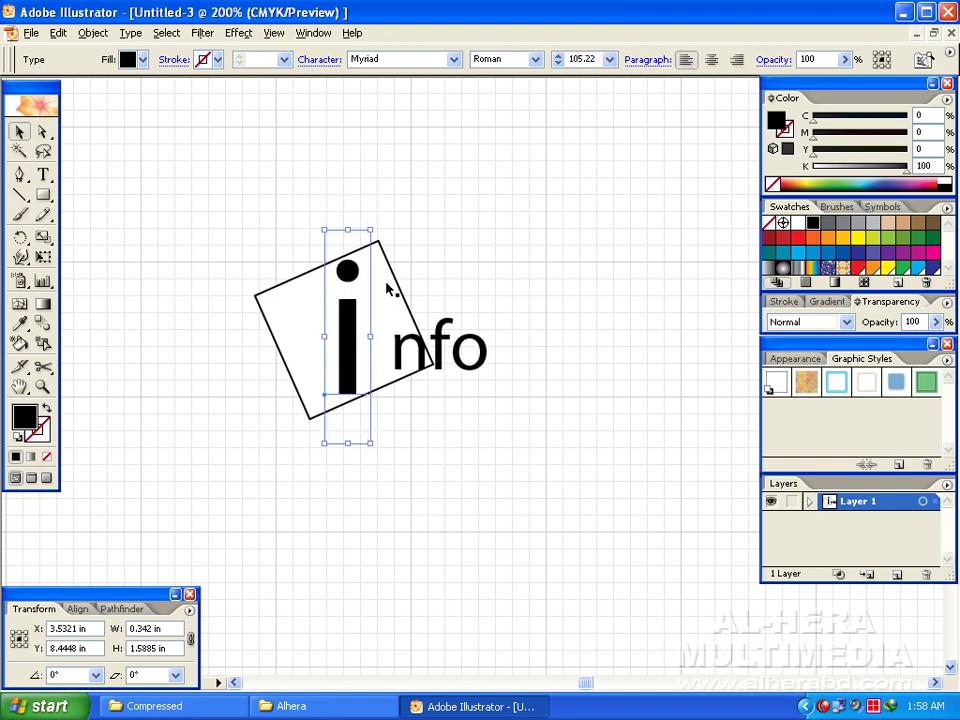
{"action": "key", "text": "Up"}
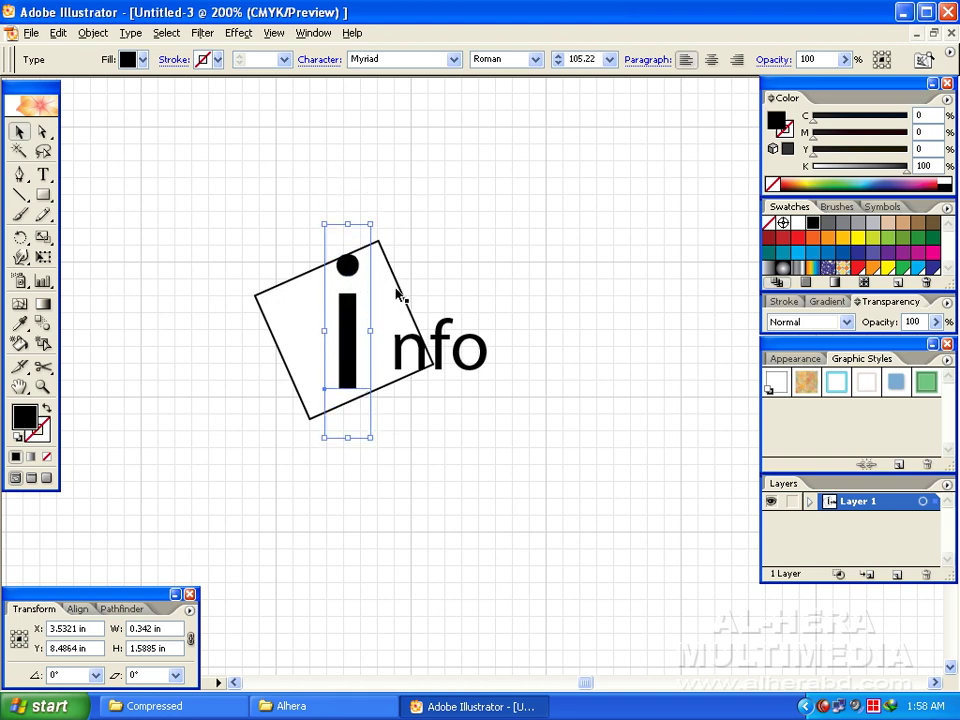
Step: Enlarge the 'nfo' text to 49.28 pt and move it left against the 'i'
{"action": "left_click", "coordinate": [326, 339]}
{"action": "left_click", "coordinate": [346, 310]}
{"action": "left_click", "coordinate": [422, 355]}
{"action": "left_click_drag", "start_coordinate": [490, 308], "coordinate": [517, 287]}
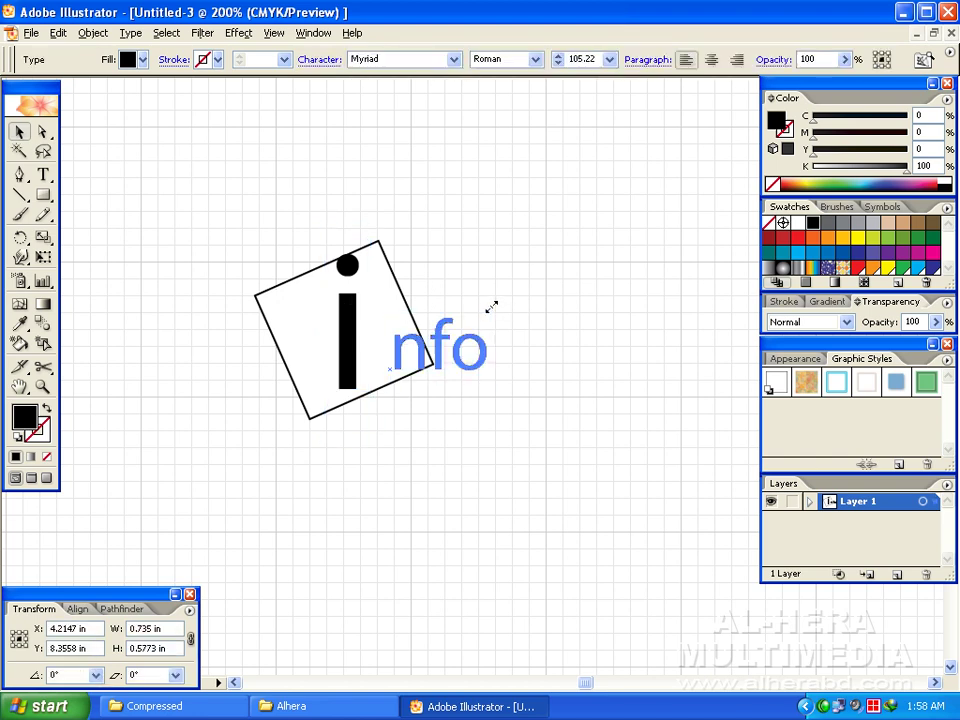
{"action": "left_click_drag", "start_coordinate": [477, 345], "coordinate": [448, 343]}
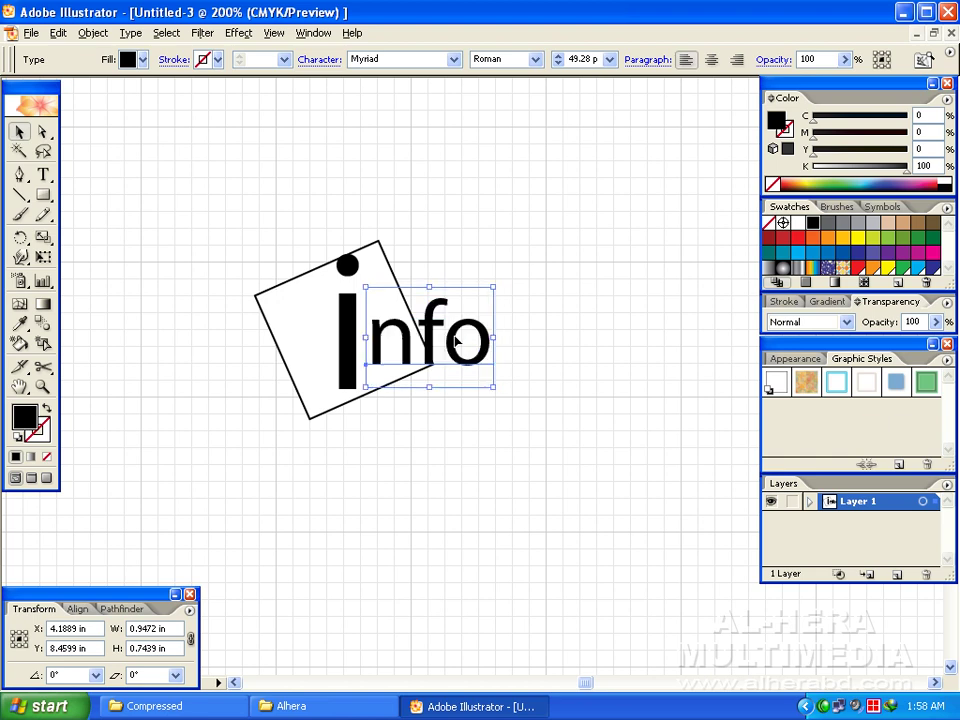
Step: Recentre the view, select both 'i' and 'nfo', and hide the bounding box
{"action": "left_click", "coordinate": [443, 462]}
{"action": "left_click_drag", "start_coordinate": [443, 462], "coordinate": [471, 433]}
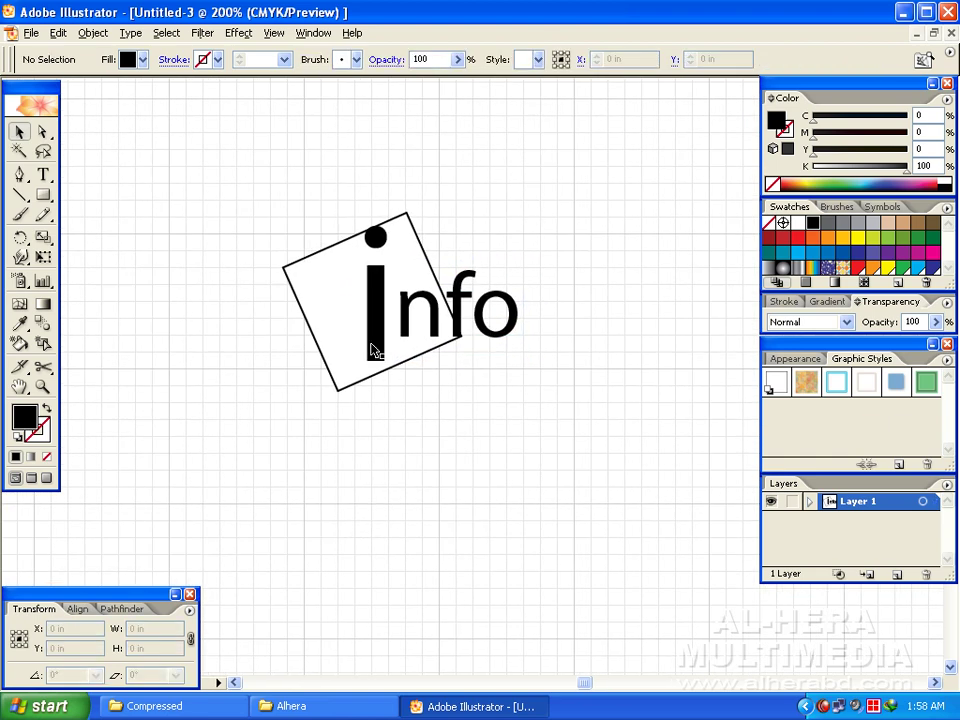
{"action": "left_click", "coordinate": [381, 313]}
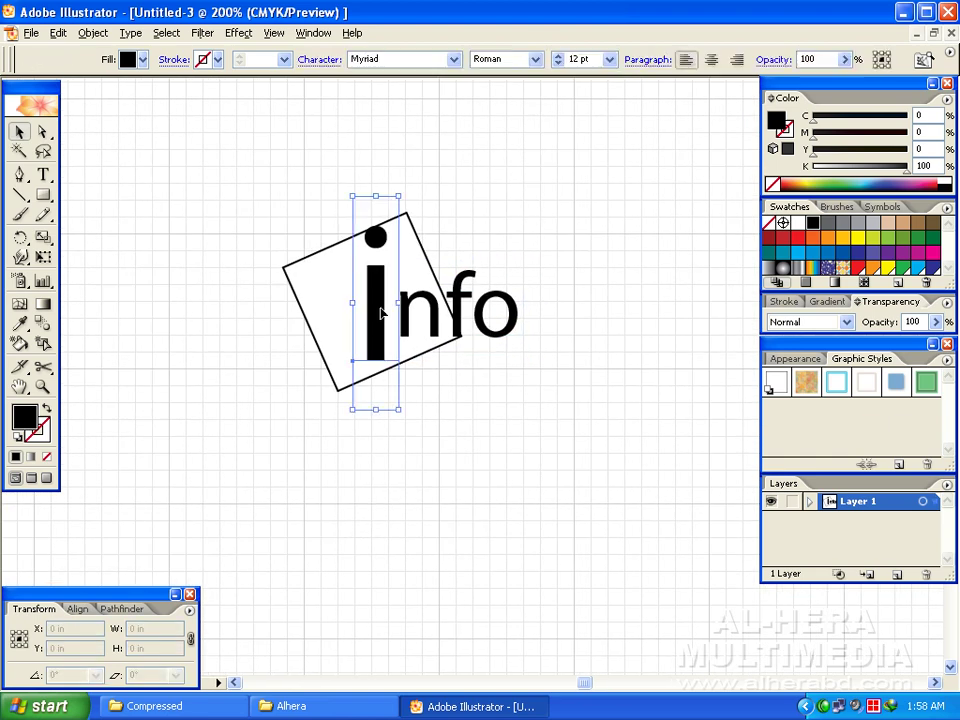
{"action": "left_click", "coordinate": [456, 290]}
{"action": "left_click", "coordinate": [389, 282], "text": "shift"}
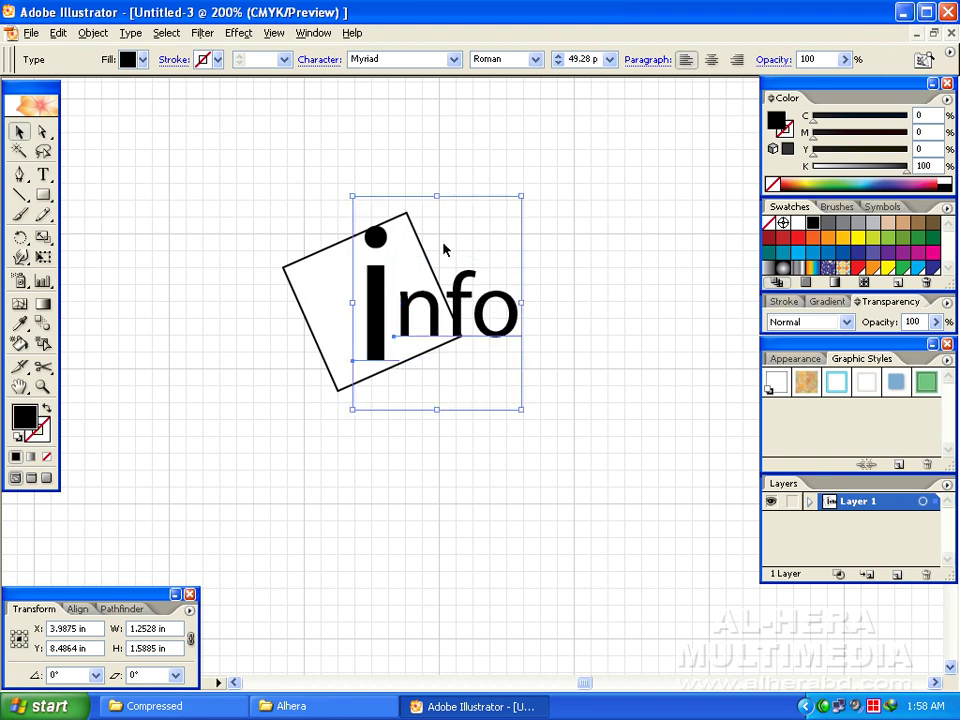
{"action": "key", "text": "ctrl+shift+b"}
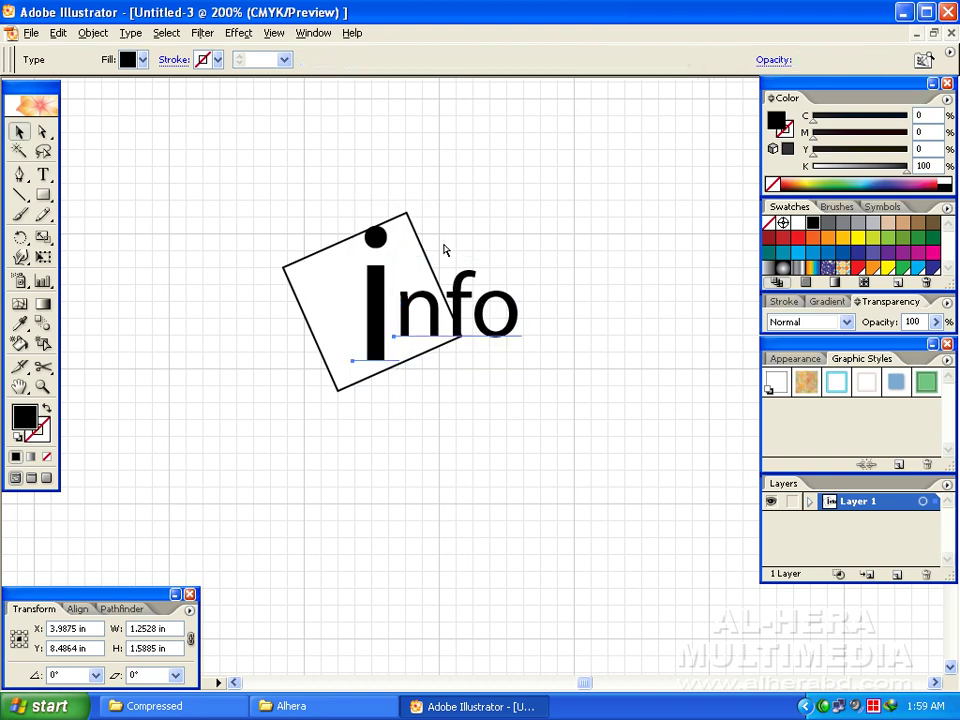
Step: Convert the 'info' text to outlines, ungroup it, and reselect the 'i' alone
{"action": "key", "text": "ctrl+shift+o"}
{"action": "left_click", "coordinate": [518, 185]}
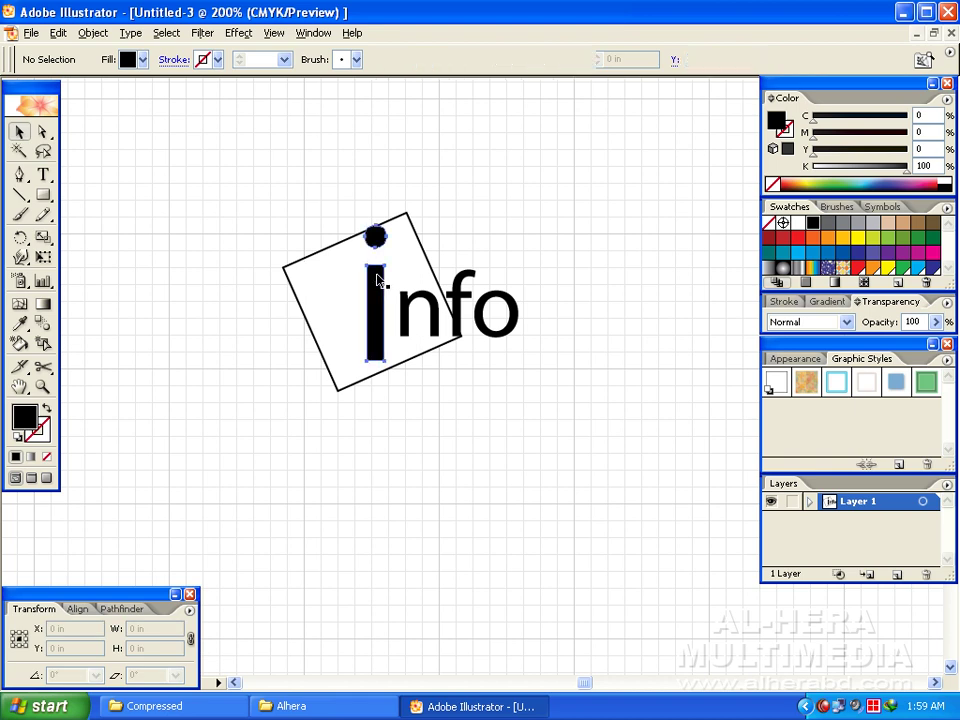
{"action": "right_click", "coordinate": [376, 278]}
{"action": "left_click", "coordinate": [431, 345]}
{"action": "left_click", "coordinate": [493, 163]}
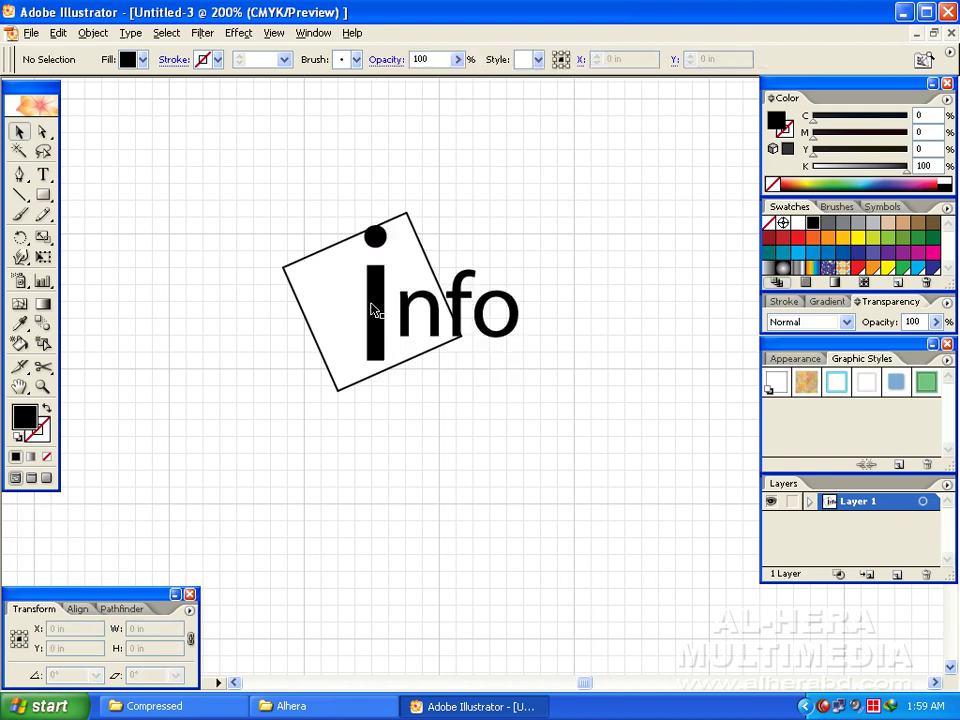
{"action": "left_click", "coordinate": [371, 315]}
Step: Zoom in and pull the 'i' stem's bottom-left anchor outward and upward
{"action": "left_click", "coordinate": [43, 134]}
{"action": "key", "text": "ctrl+plus"}
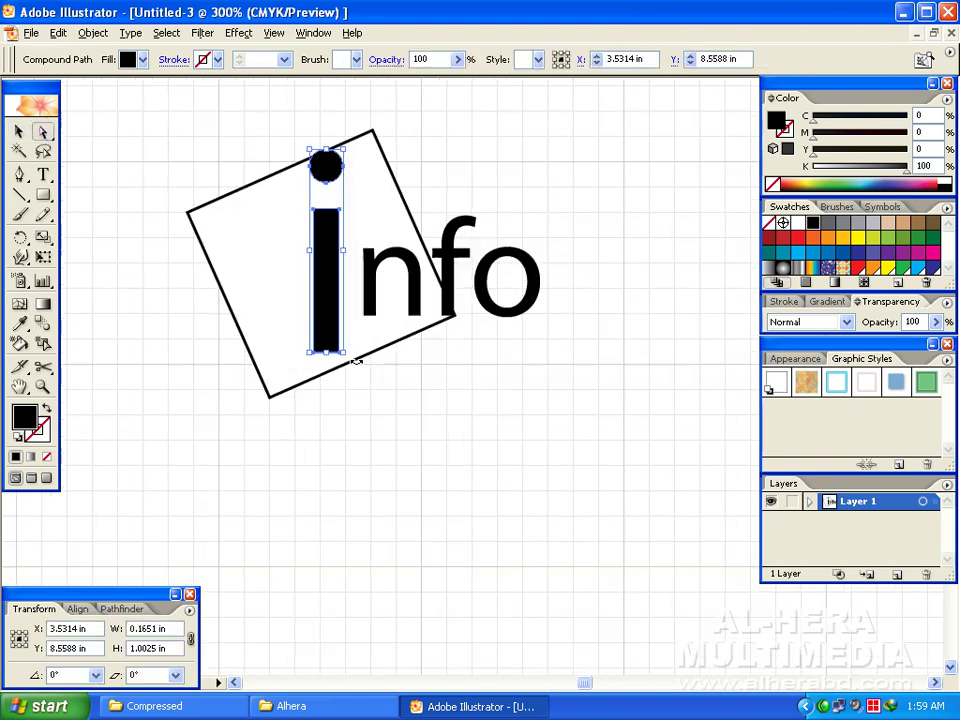
{"action": "key", "text": "ctrl+plus"}
{"action": "left_click", "coordinate": [448, 474]}
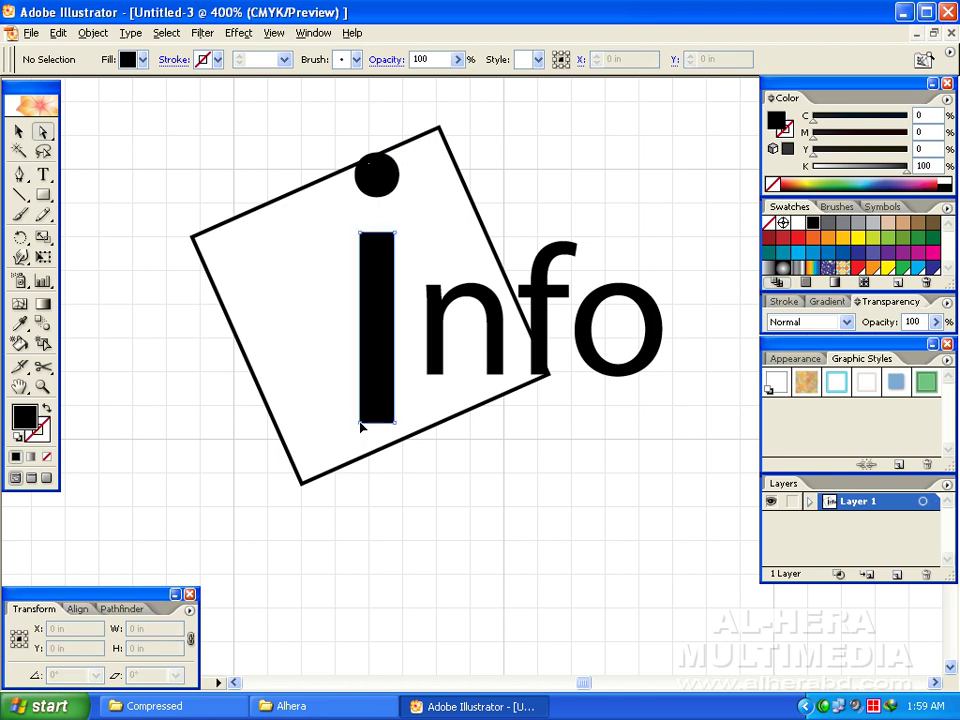
{"action": "left_click", "coordinate": [361, 423]}
{"action": "key", "text": "shift+Left"}
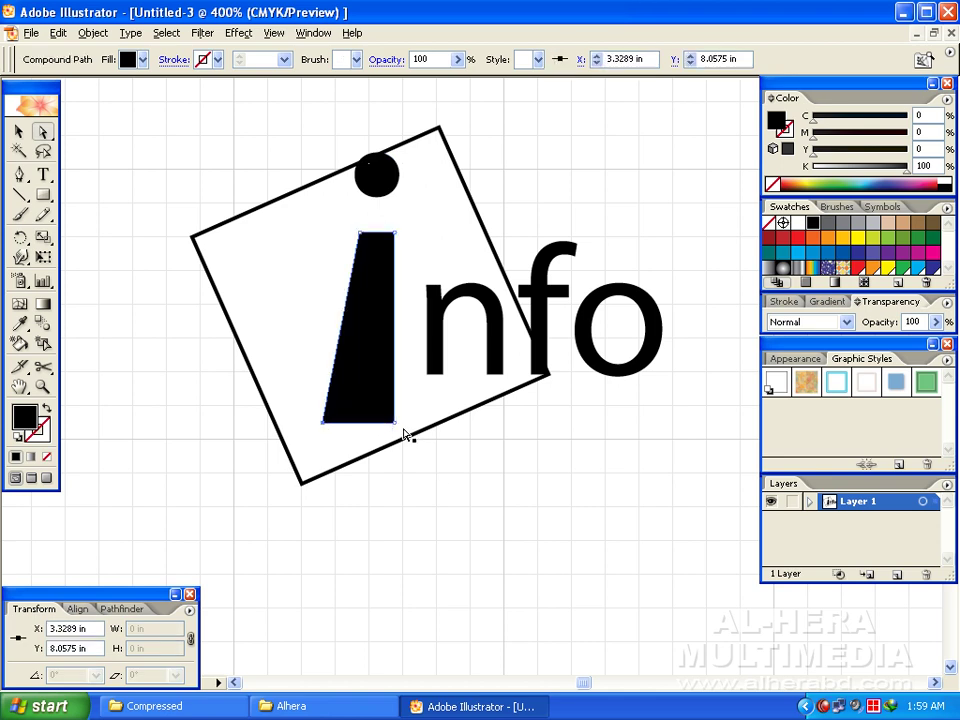
{"action": "key", "text": "Up"}
{"action": "key", "text": "Up"}
{"action": "key", "text": "Up"}
{"action": "key", "text": "Up"}
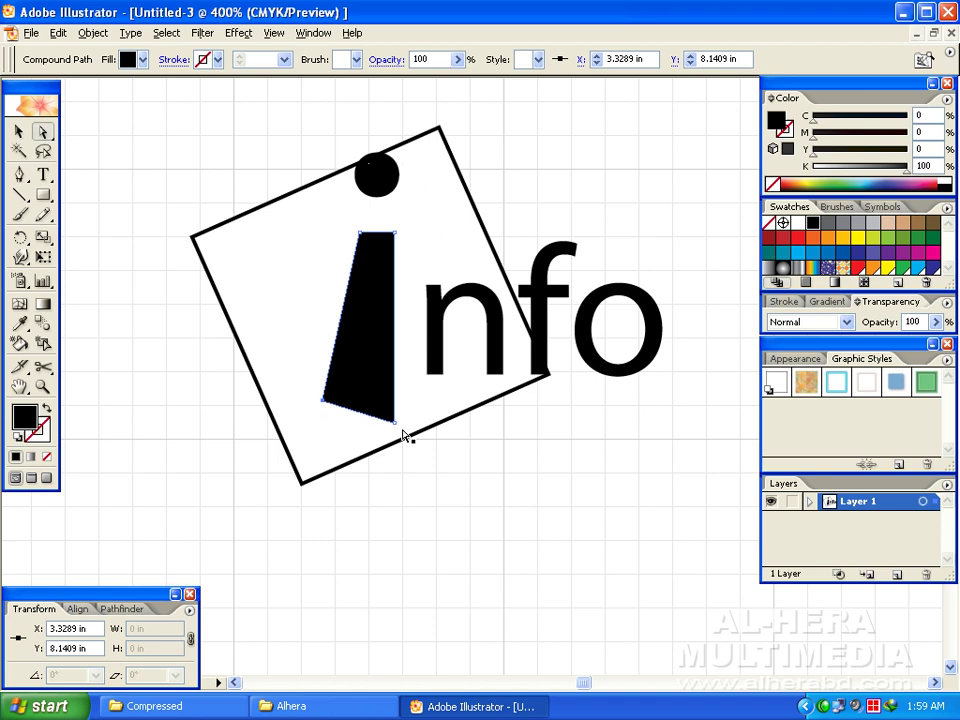
{"action": "key", "text": "Up"}
{"action": "key", "text": "Up"}
{"action": "key", "text": "Up"}
{"action": "key", "text": "Up"}
{"action": "key", "text": "Up"}
{"action": "key", "text": "Up"}
{"action": "key", "text": "Up"}
{"action": "key", "text": "Up"}
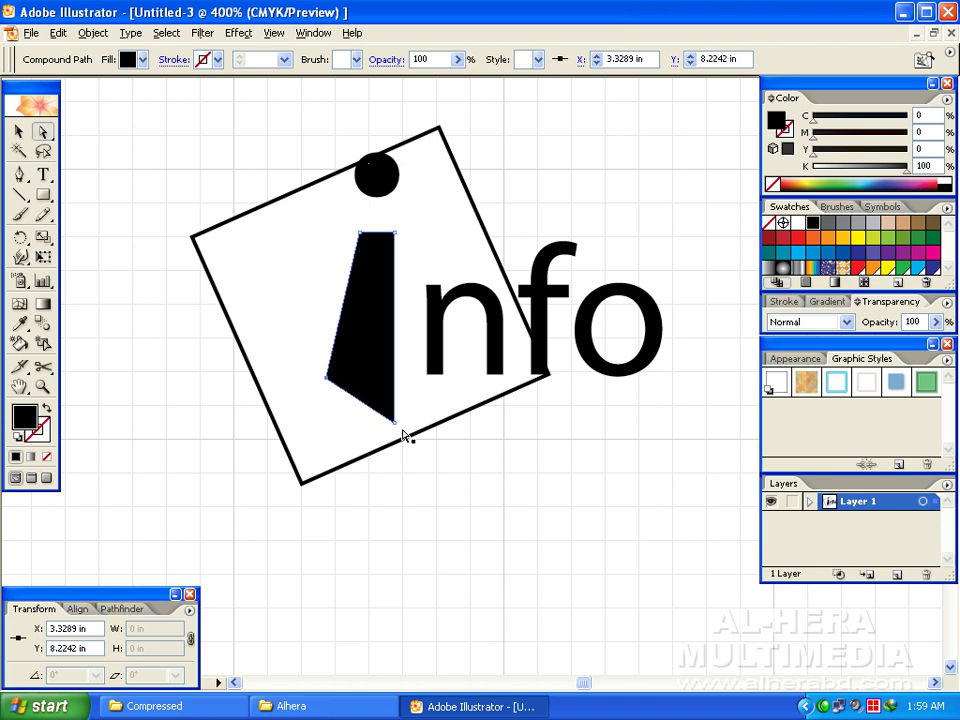
{"action": "left_click", "coordinate": [367, 241]}
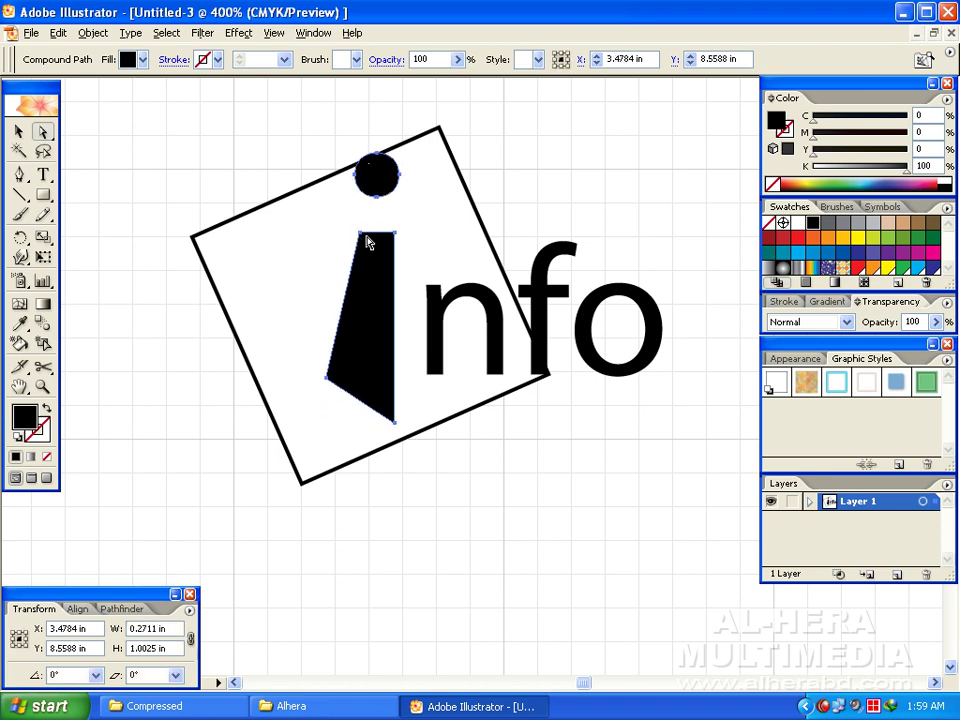
Step: Nudge the stem's top-right anchor right, then deselect and zoom out on the logo
{"action": "left_click", "coordinate": [645, 163]}
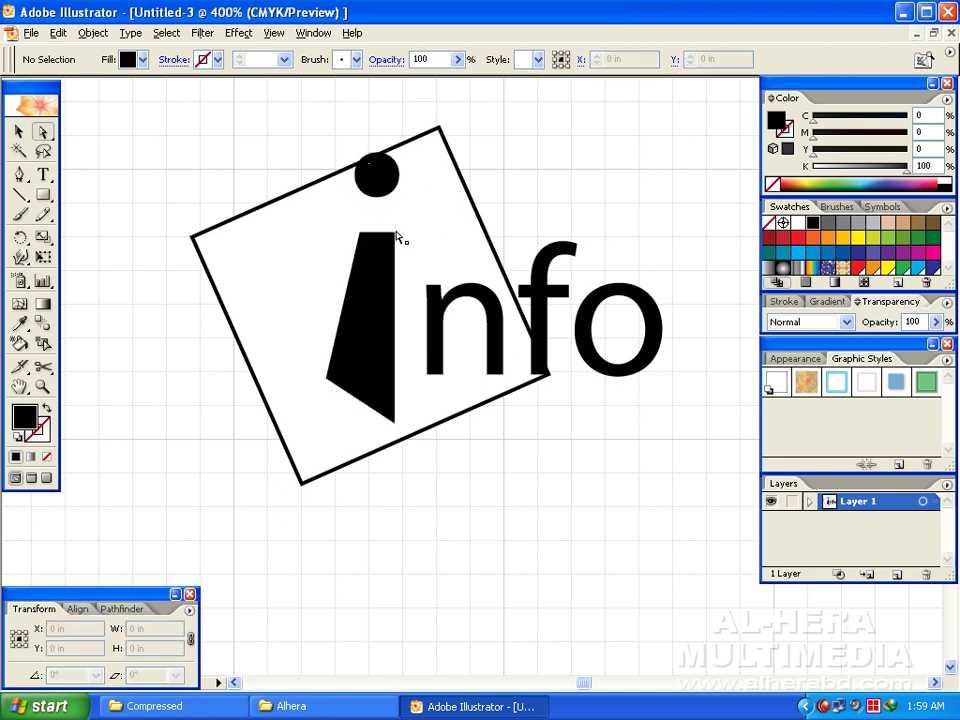
{"action": "left_click", "coordinate": [400, 237]}
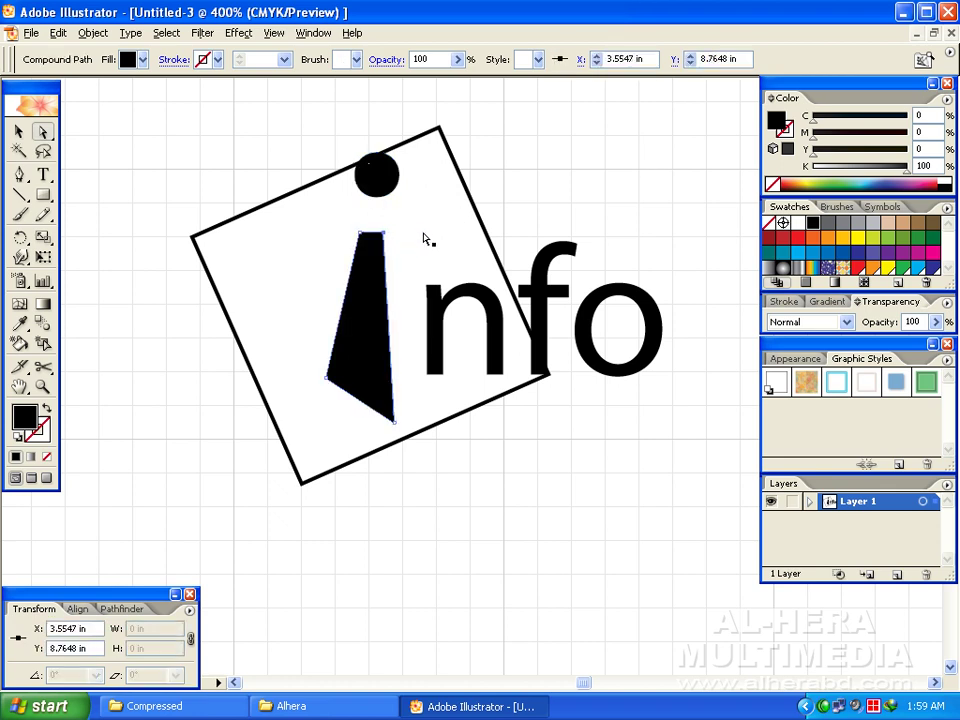
{"action": "key", "text": "Right"}
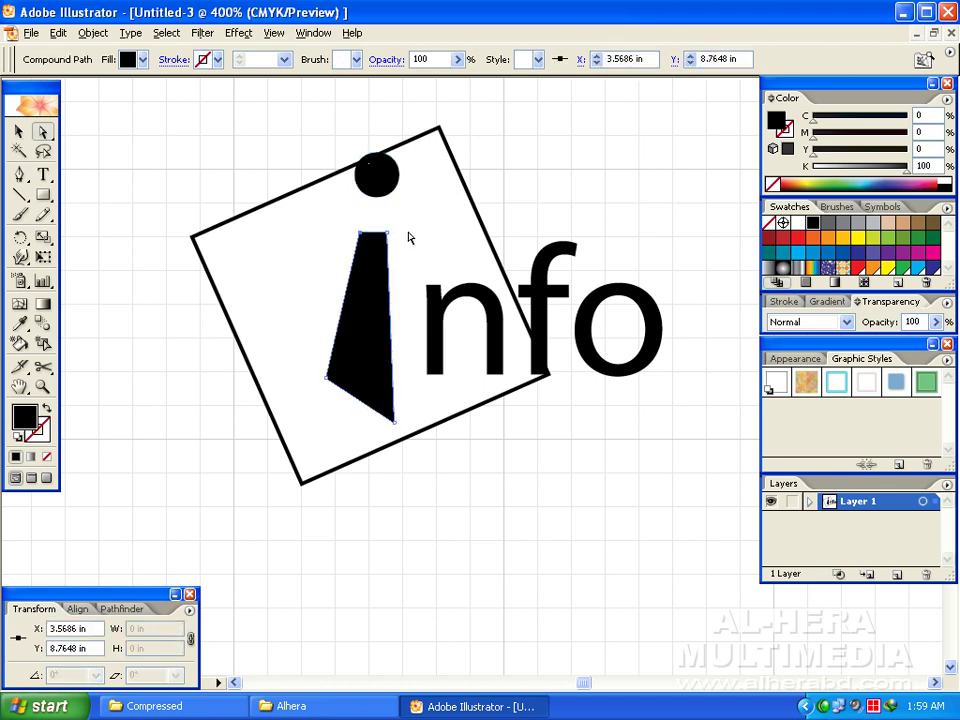
{"action": "left_click", "coordinate": [361, 232]}
{"action": "left_click", "coordinate": [541, 182]}
{"action": "key", "text": "ctrl+minus"}
{"action": "key", "text": "ctrl+minus"}
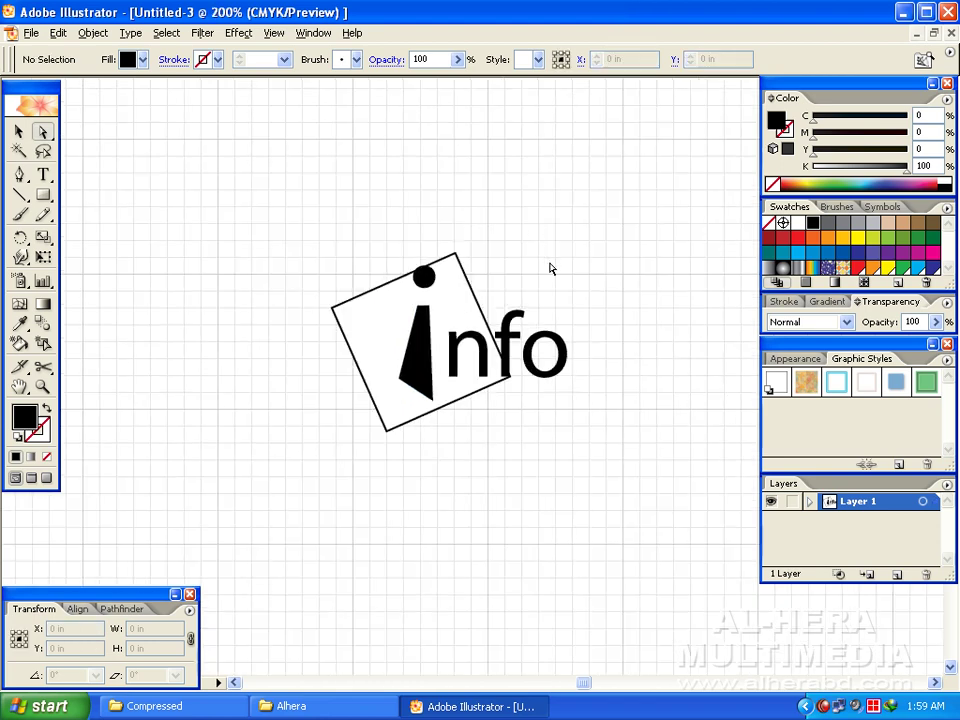
Step: Type 'BD' to the right of 'info', then enlarge it and move it up alongside
{"action": "left_click", "coordinate": [18, 132]}
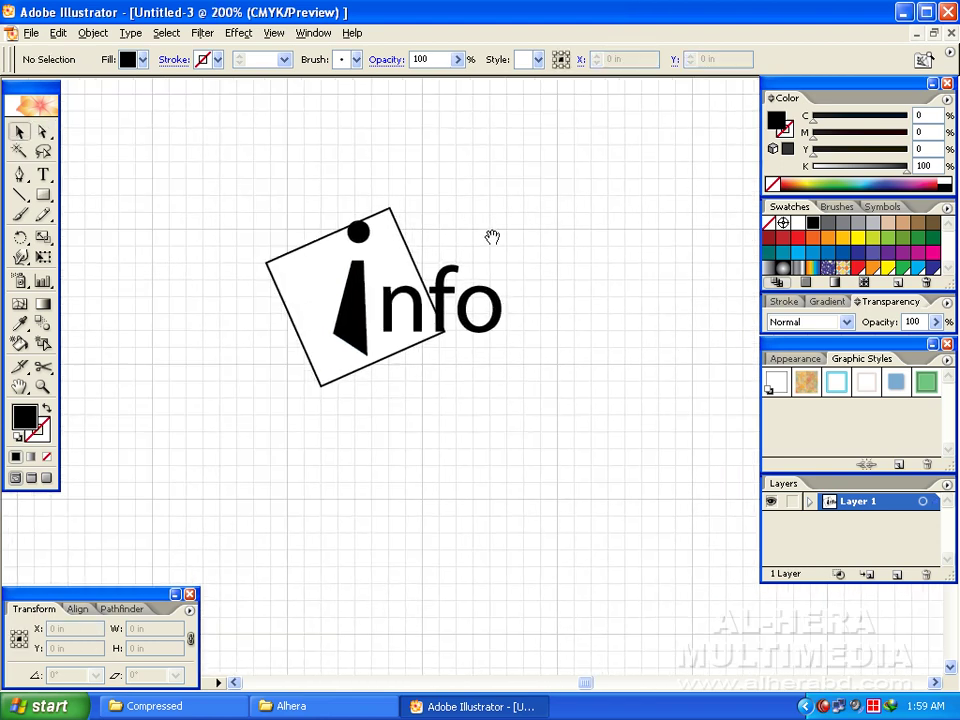
{"action": "left_click_drag", "start_coordinate": [492, 237], "coordinate": [470, 237]}
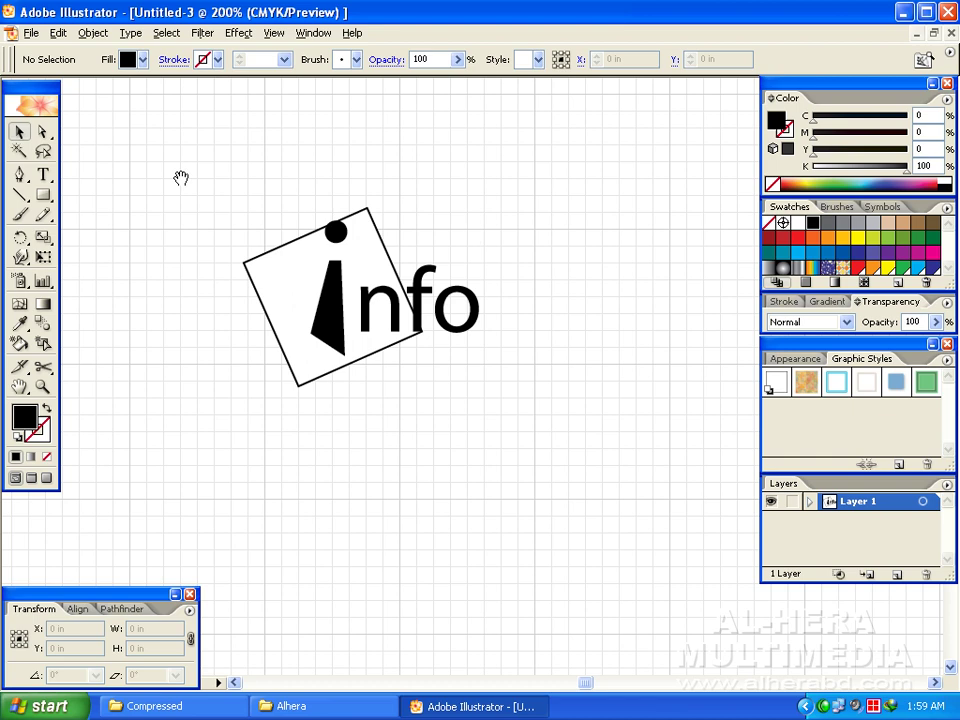
{"action": "left_click_drag", "start_coordinate": [181, 178], "coordinate": [213, 172]}
{"action": "left_click", "coordinate": [43, 176]}
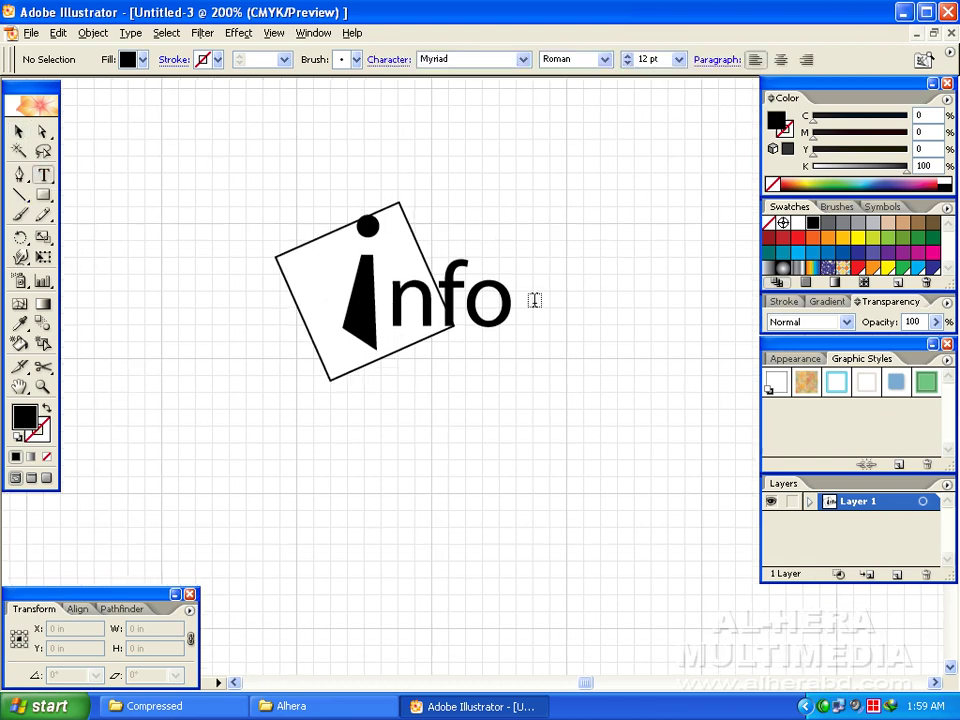
{"action": "left_click", "coordinate": [545, 299]}
{"action": "type", "text": "B"}
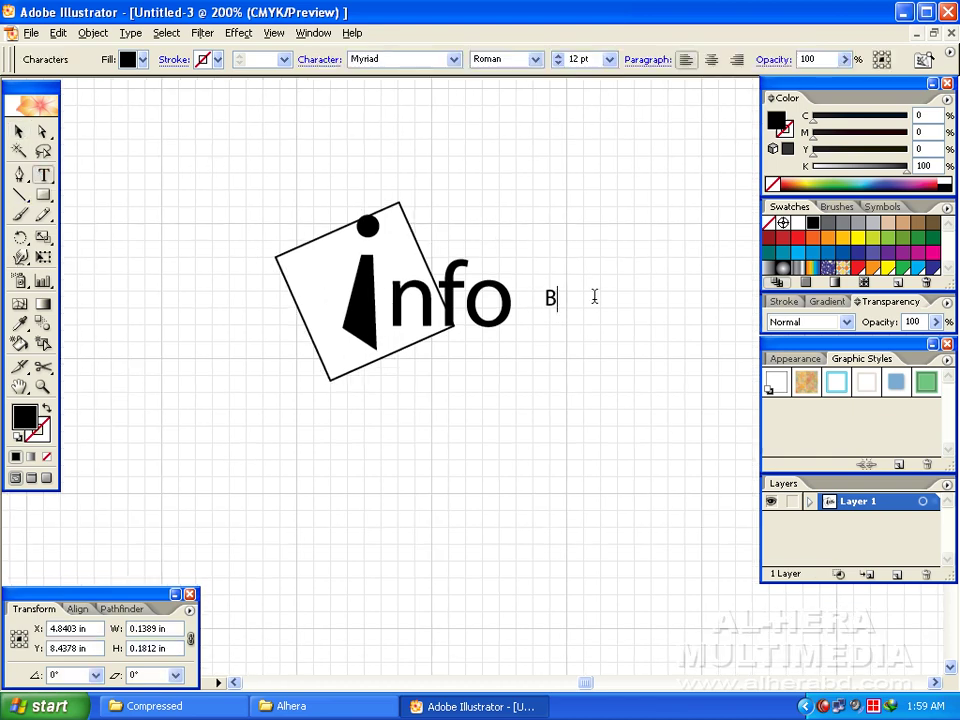
{"action": "type", "text": "D"}
{"action": "left_click", "coordinate": [671, 317]}
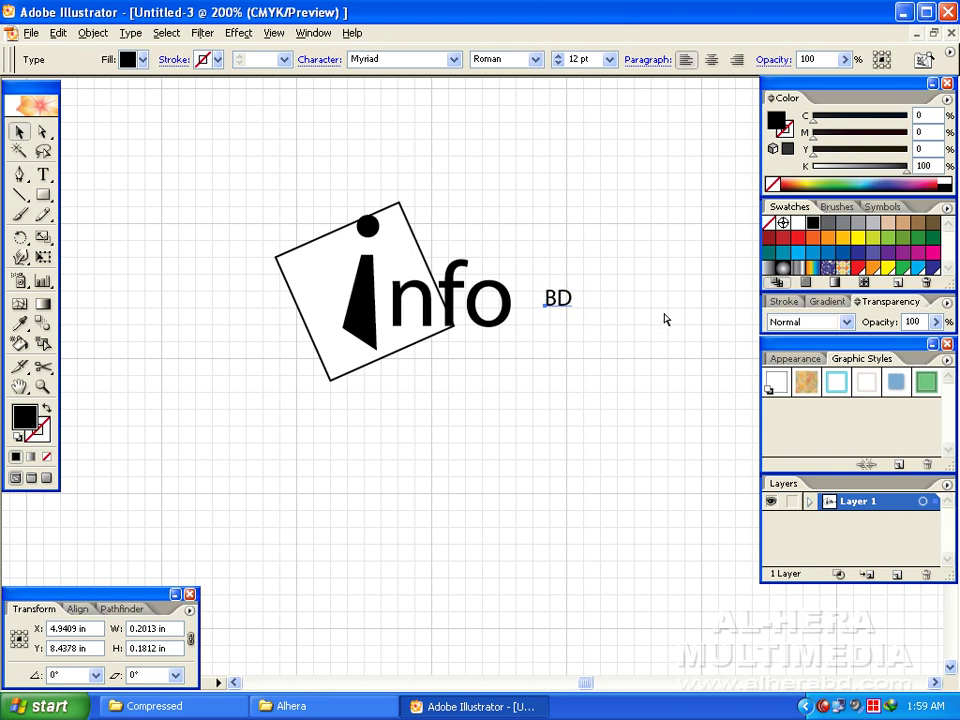
{"action": "left_click", "coordinate": [558, 298]}
{"action": "mouse_move", "coordinate": [571, 311]}
{"action": "left_mouse_down"}
{"action": "mouse_move", "coordinate": [661, 378]}
{"action": "mouse_move", "coordinate": [670, 399]}
{"action": "left_mouse_up"}
{"action": "left_click_drag", "start_coordinate": [617, 345], "coordinate": [582, 300]}
Step: Set 'BD' to Arial Black, shrink it to 34.2 pt to match 'info', and nudge it right
{"action": "left_click", "coordinate": [944, 604]}
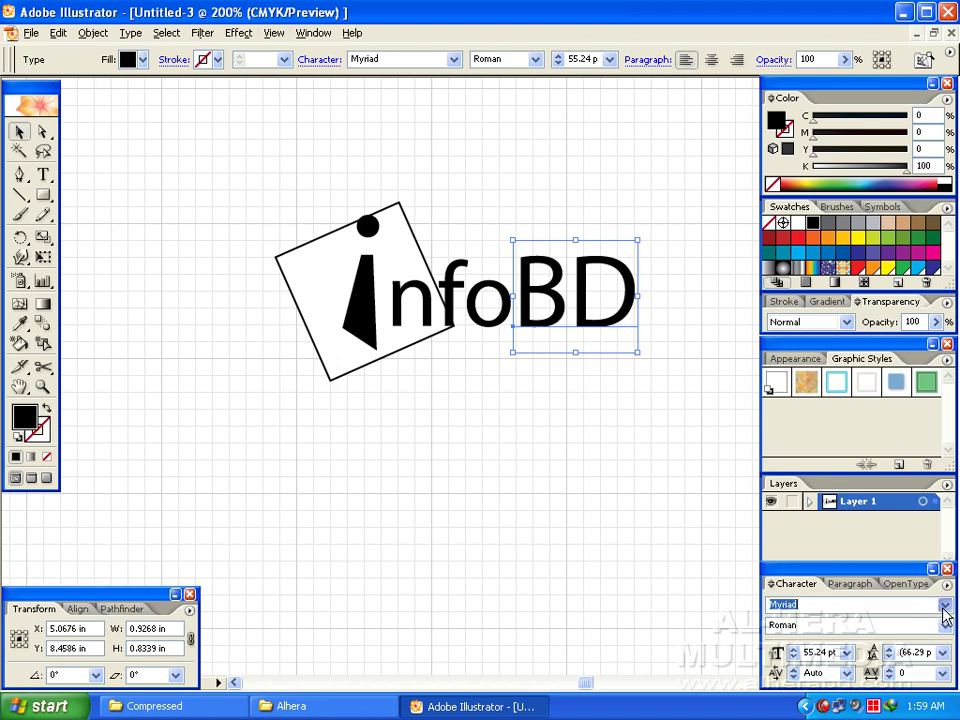
{"action": "left_click_drag", "start_coordinate": [944, 541], "coordinate": [945, 493]}
{"action": "left_click", "coordinate": [880, 504]}
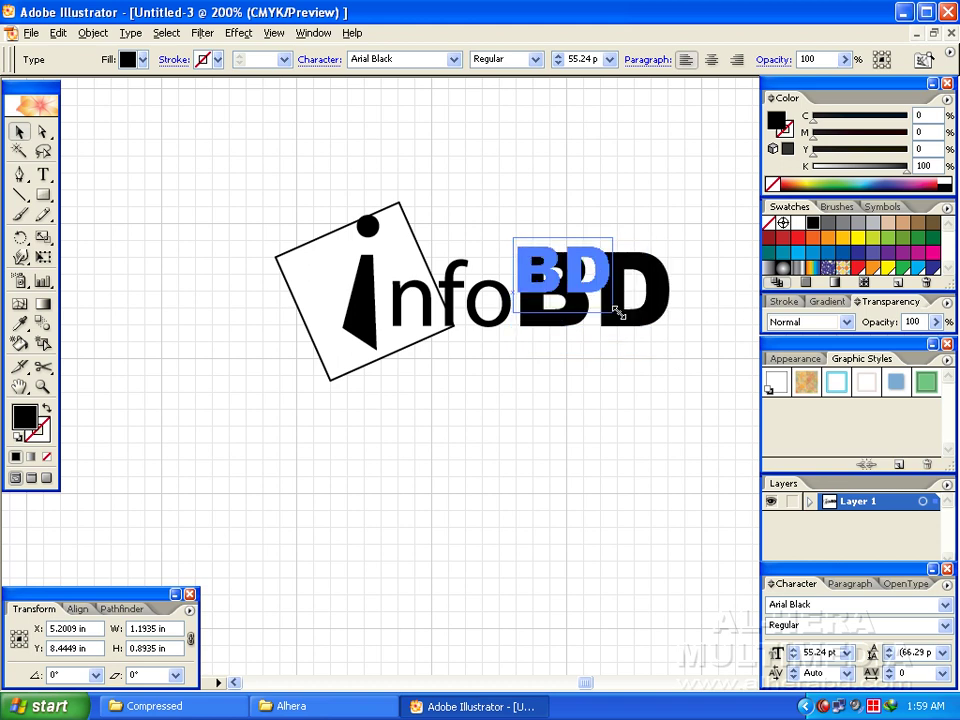
{"action": "mouse_move", "coordinate": [675, 361]}
{"action": "left_mouse_down"}
{"action": "mouse_move", "coordinate": [612, 310]}
{"action": "mouse_move", "coordinate": [580, 318]}
{"action": "left_mouse_up"}
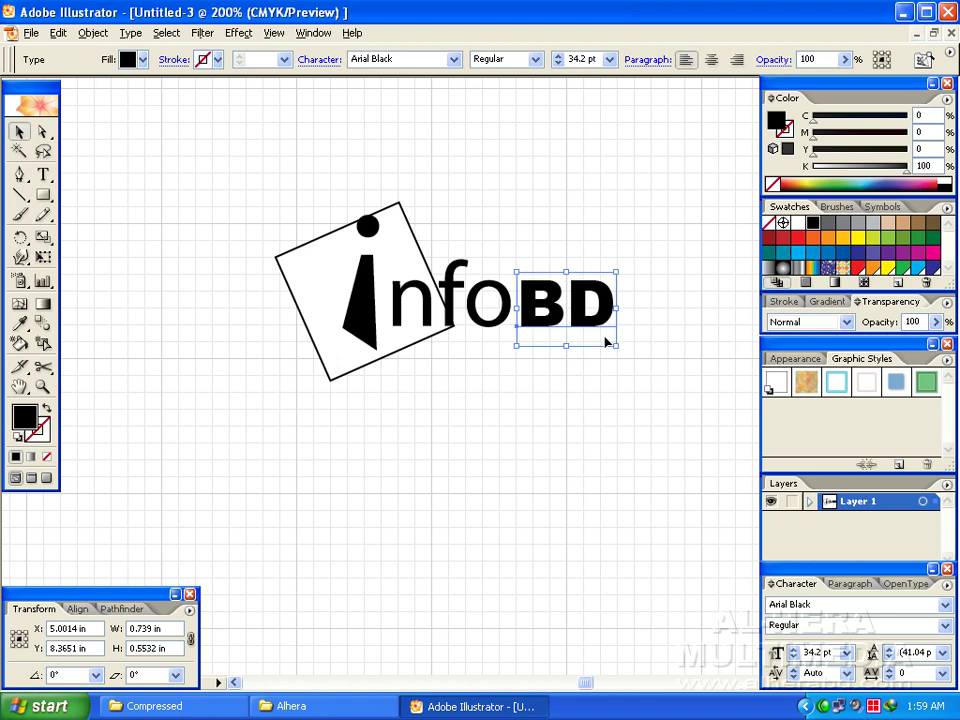
{"action": "key", "text": "Right"}
{"action": "key", "text": "Right"}
{"action": "key", "text": "Right"}
{"action": "left_click", "coordinate": [596, 379]}
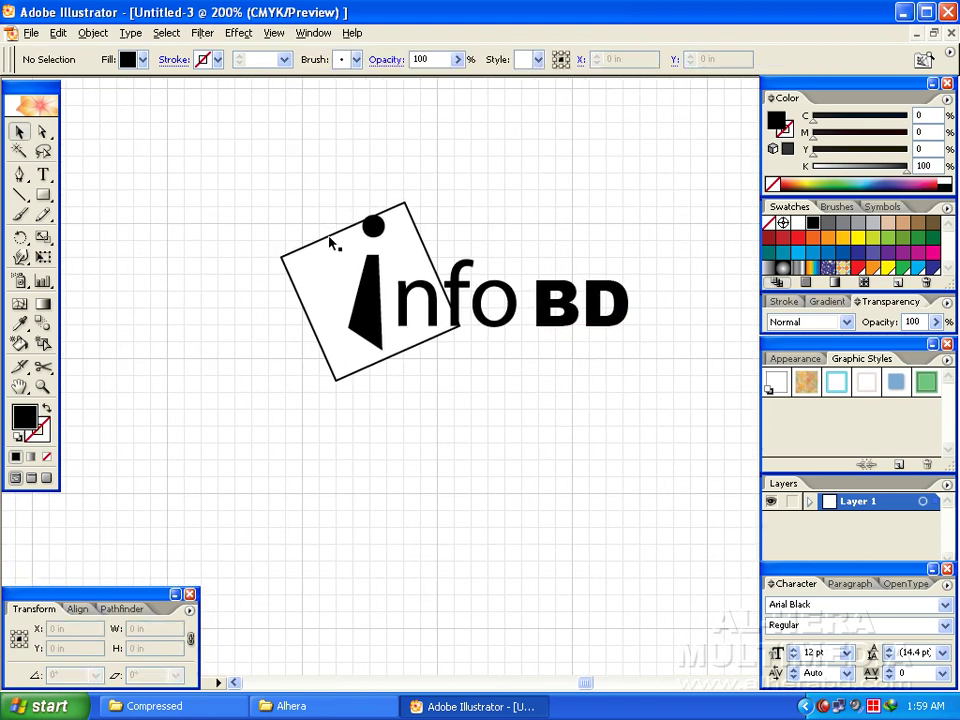
Step: Give the tilted square no stroke and a C0 M100 Y0 K68 deep magenta fill
{"action": "left_click", "coordinate": [330, 240]}
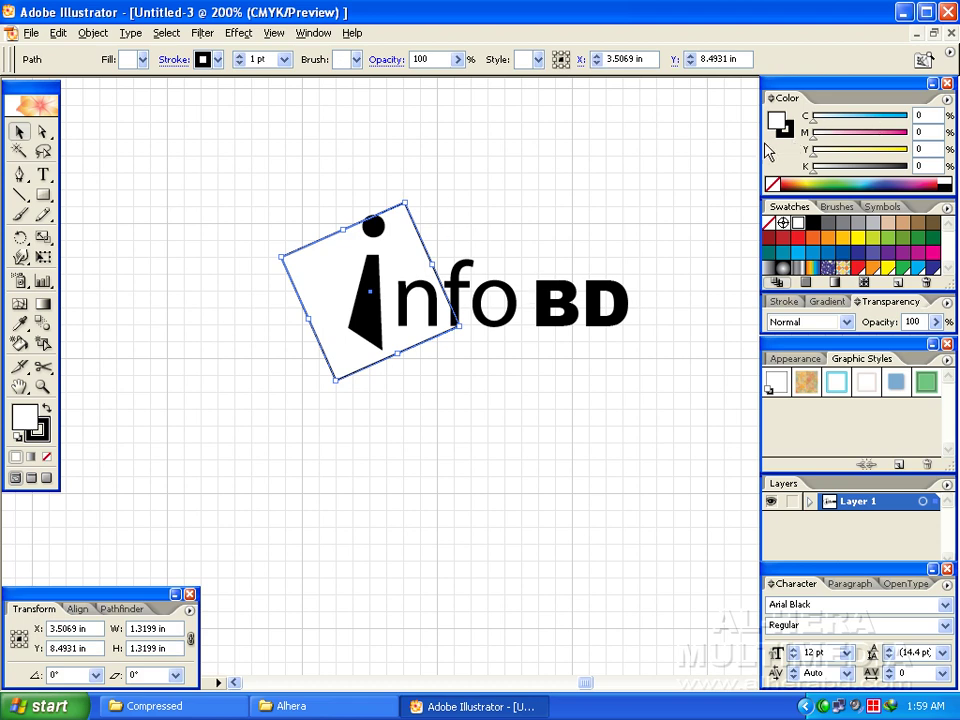
{"action": "left_click", "coordinate": [769, 222]}
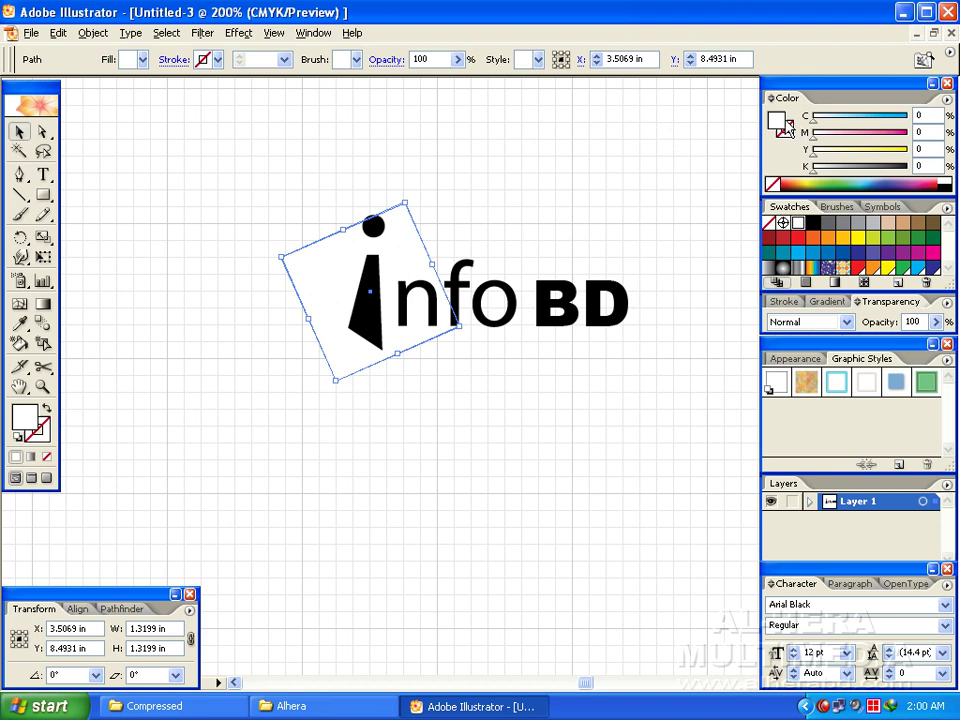
{"action": "left_click_drag", "start_coordinate": [813, 173], "coordinate": [910, 176]}
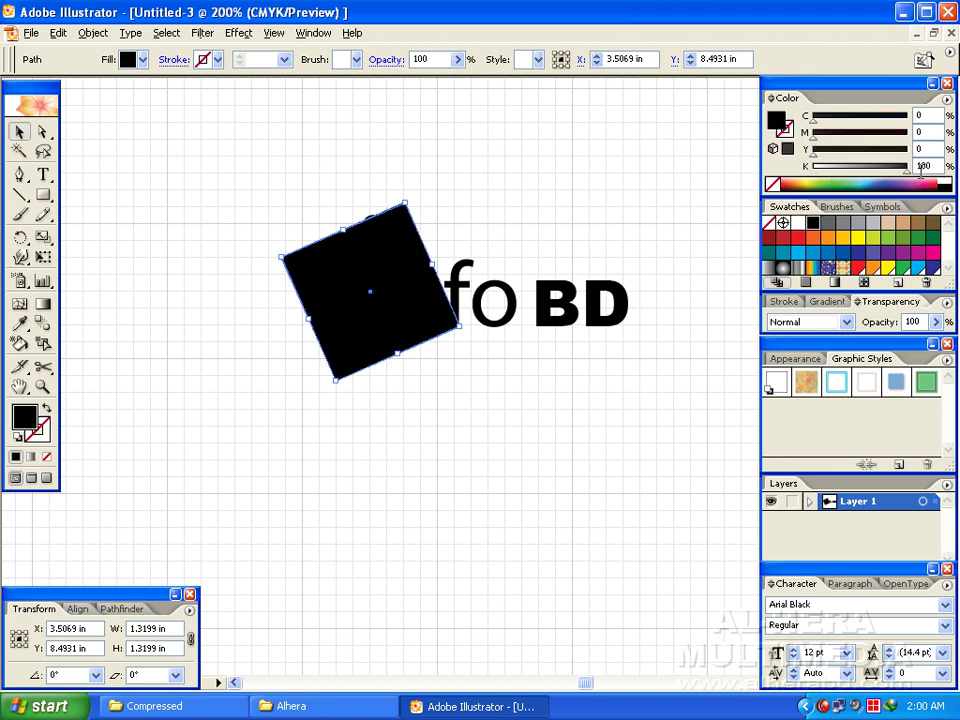
{"action": "mouse_move", "coordinate": [813, 138]}
{"action": "left_mouse_down"}
{"action": "mouse_move", "coordinate": [908, 138]}
{"action": "mouse_move", "coordinate": [840, 176]}
{"action": "mouse_move", "coordinate": [878, 173]}
{"action": "left_mouse_up"}
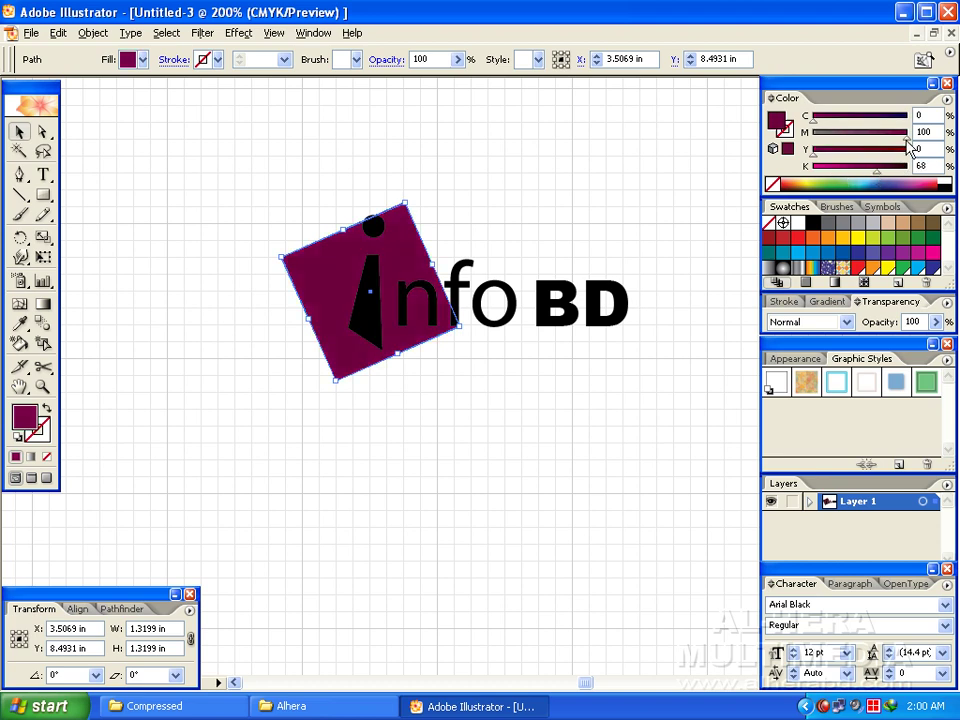
{"action": "left_click", "coordinate": [628, 184]}
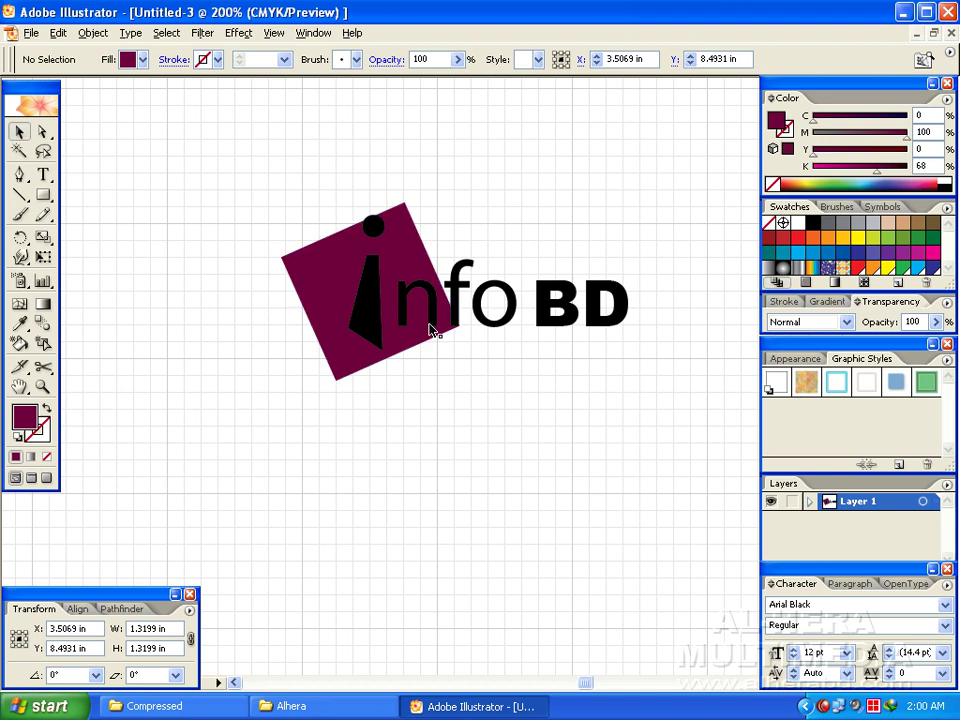
{"action": "left_click_drag", "start_coordinate": [437, 301], "coordinate": [417, 313]}
{"action": "left_click", "coordinate": [352, 240]}
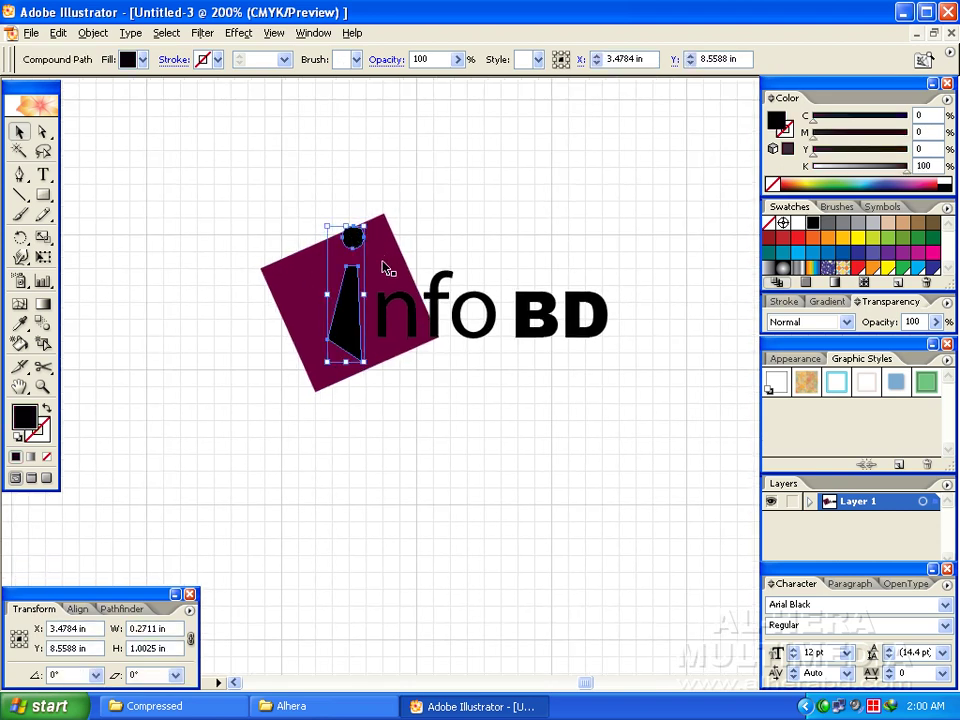
Step: Select the square and the 'i' separately in turn, then zoom in on the logo
{"action": "left_click", "coordinate": [383, 268], "text": "shift"}
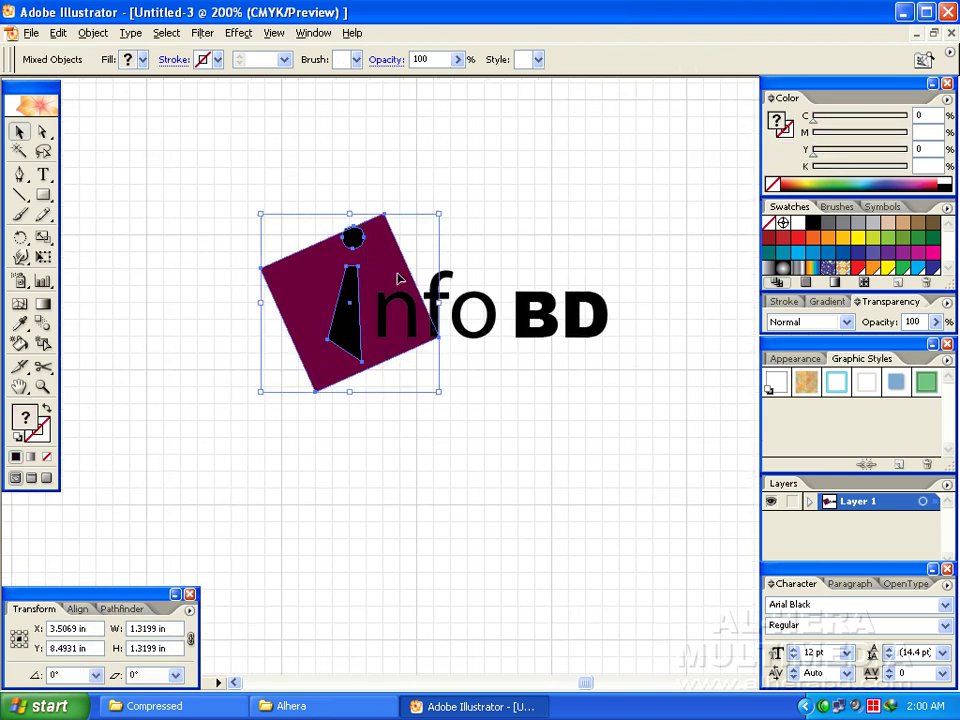
{"action": "left_click", "coordinate": [379, 253], "text": "shift"}
{"action": "left_click", "coordinate": [354, 240], "text": "shift"}
{"action": "left_click", "coordinate": [275, 263]}
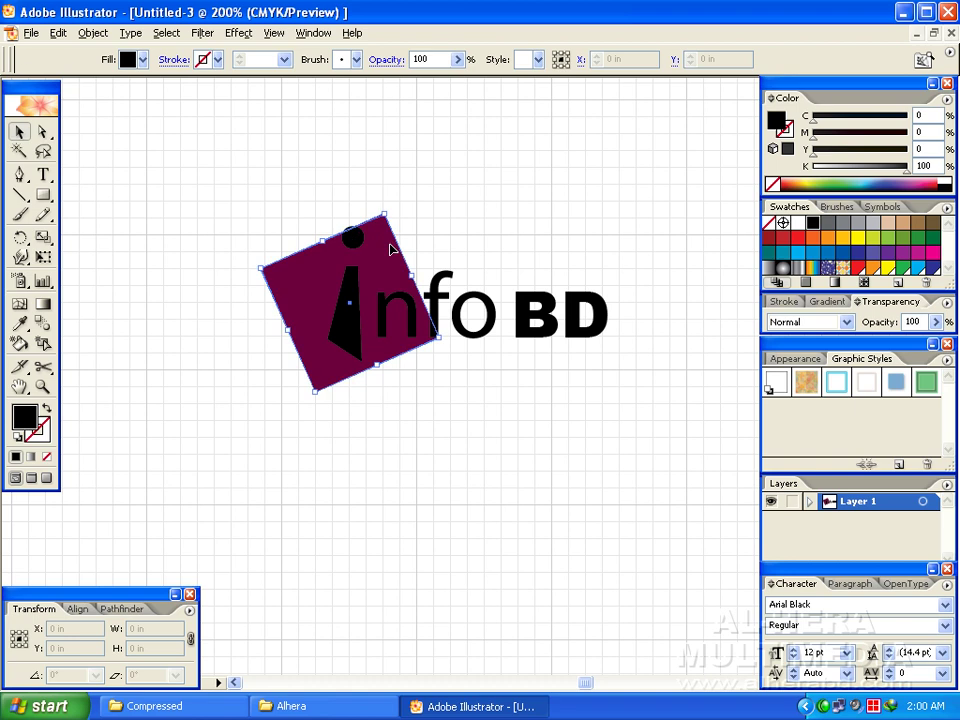
{"action": "left_click", "coordinate": [441, 188]}
{"action": "left_click", "coordinate": [350, 237]}
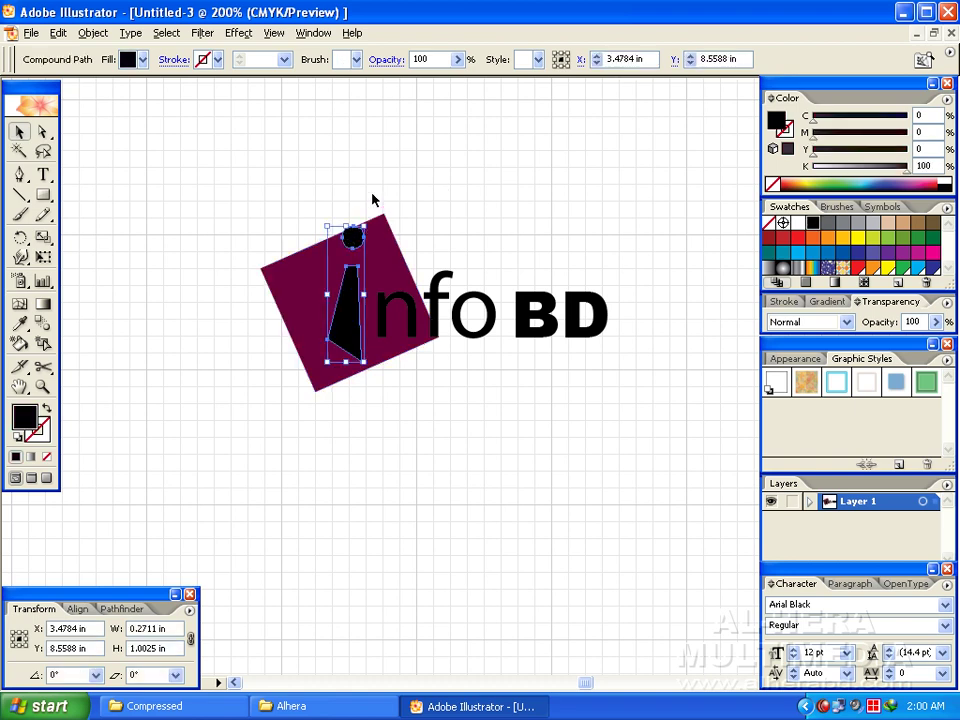
{"action": "left_click", "coordinate": [360, 237], "text": "shift"}
{"action": "left_click", "coordinate": [360, 237], "text": "shift"}
{"action": "left_click", "coordinate": [366, 235], "text": "shift"}
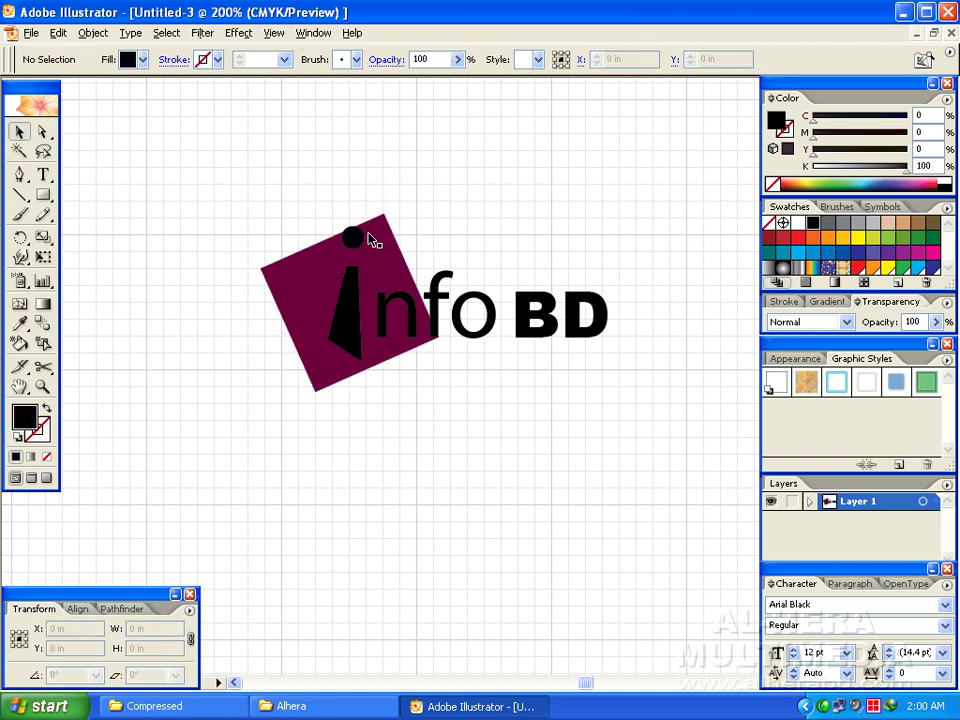
{"action": "key", "text": "ctrl+plus"}
{"action": "key", "text": "ctrl+plus"}
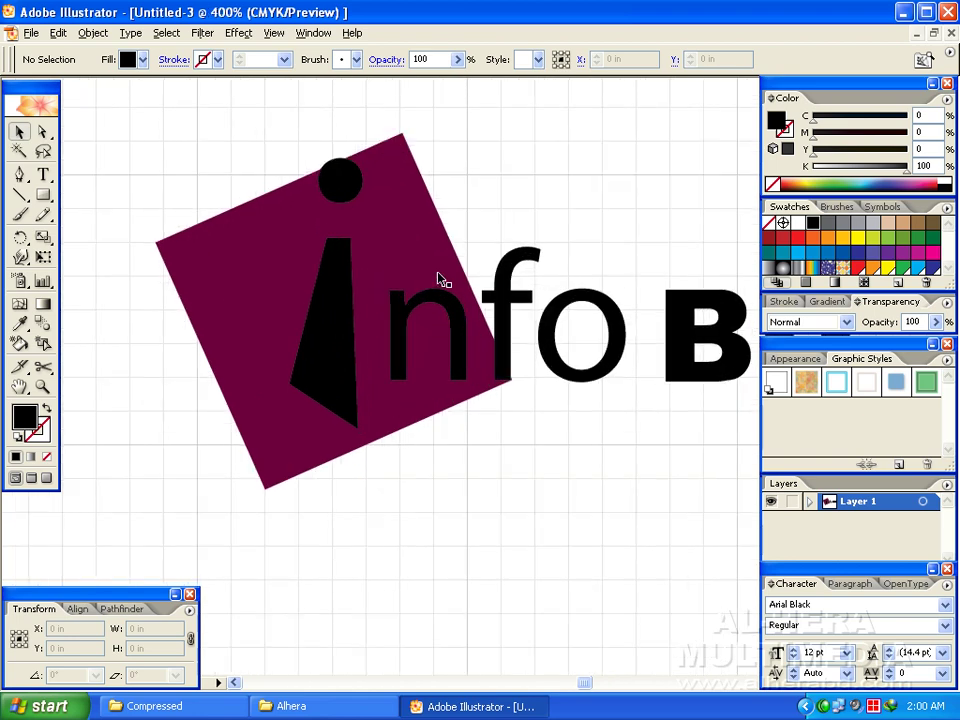
Step: Release the 'i' compound path to split its dot from the stem, then zoom in on the dot
{"action": "left_click", "coordinate": [373, 222]}
{"action": "right_click", "coordinate": [375, 218]}
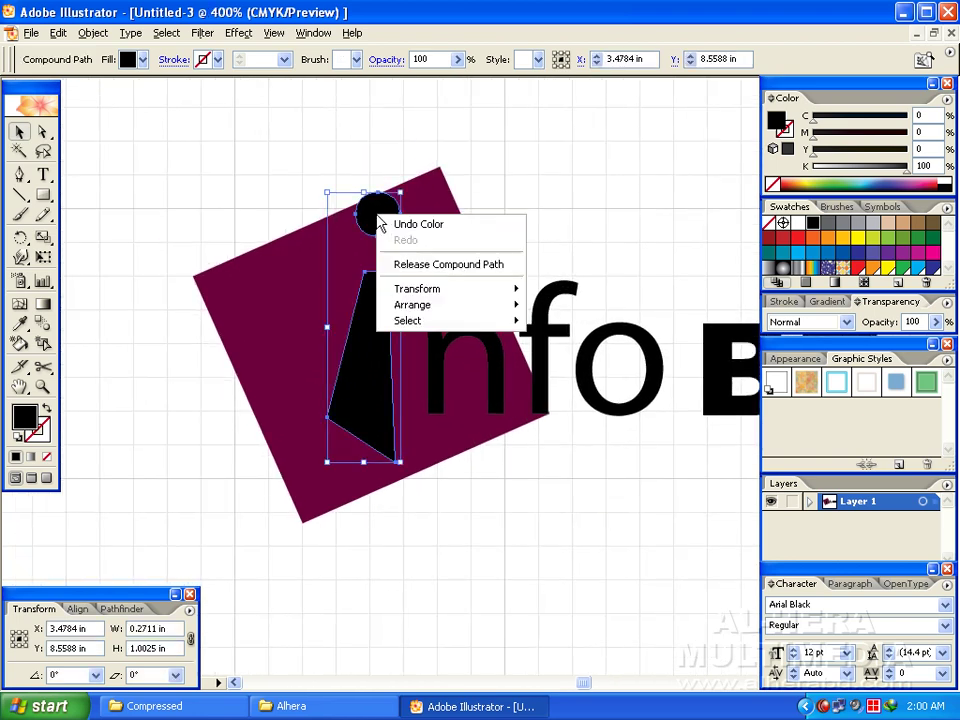
{"action": "left_click", "coordinate": [424, 265]}
{"action": "left_click", "coordinate": [583, 173]}
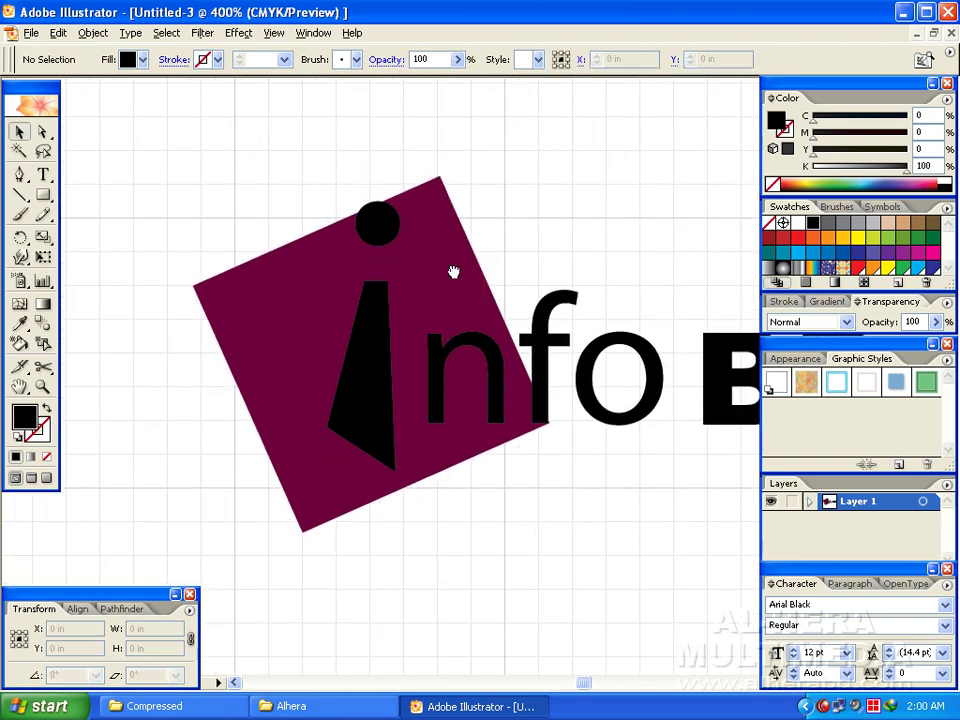
{"action": "scroll", "coordinate": [452, 272], "scroll_direction": "up", "scroll_amount": 3}
{"action": "key", "text": "ctrl+plus"}
{"action": "key", "text": "ctrl+plus"}
{"action": "key", "text": "ctrl+plus"}
{"action": "scroll", "coordinate": [430, 297], "scroll_direction": "up", "scroll_amount": 2}
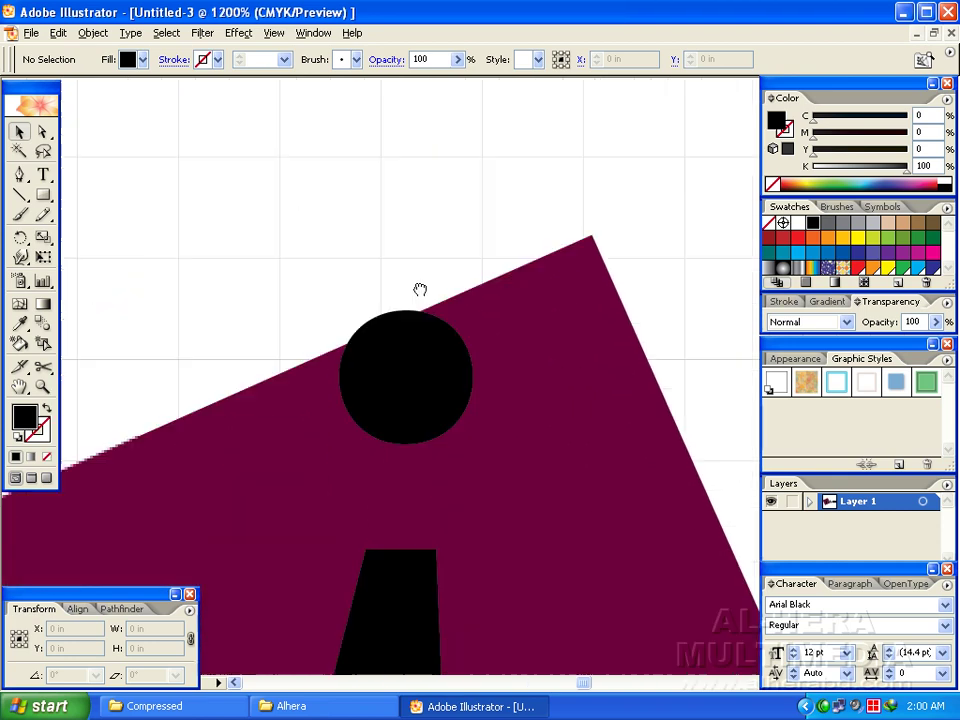
{"action": "key", "text": "ctrl+plus"}
{"action": "key", "text": "ctrl+plus"}
Step: Cut the black dot circle at its two crossings with the square's slanted edge
{"action": "scroll", "coordinate": [278, 254], "scroll_direction": "left", "scroll_amount": 2}
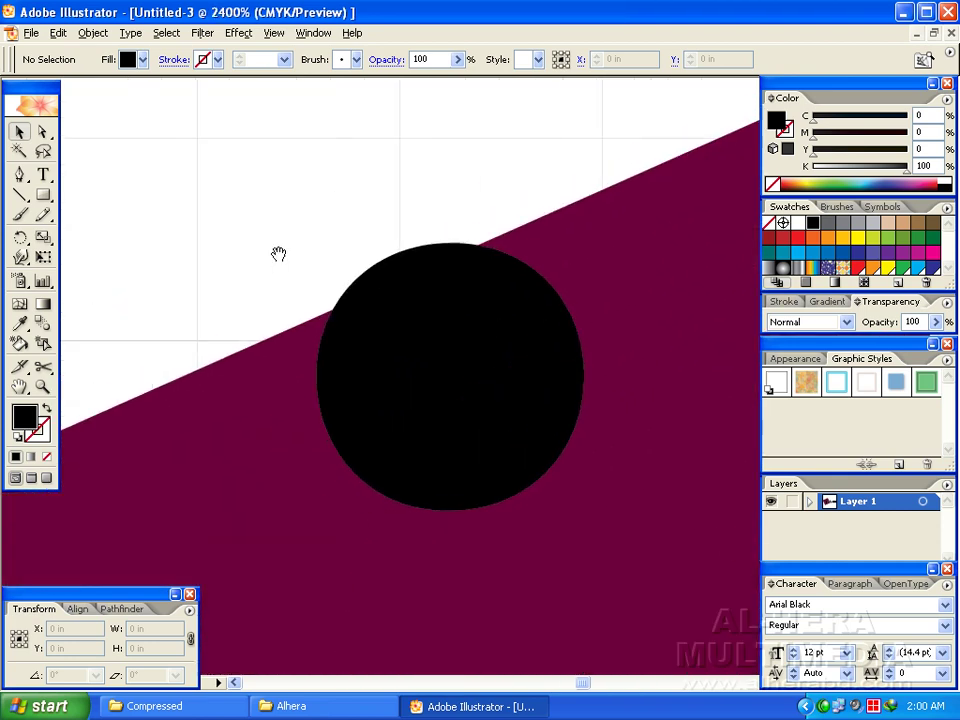
{"action": "left_click", "coordinate": [420, 290]}
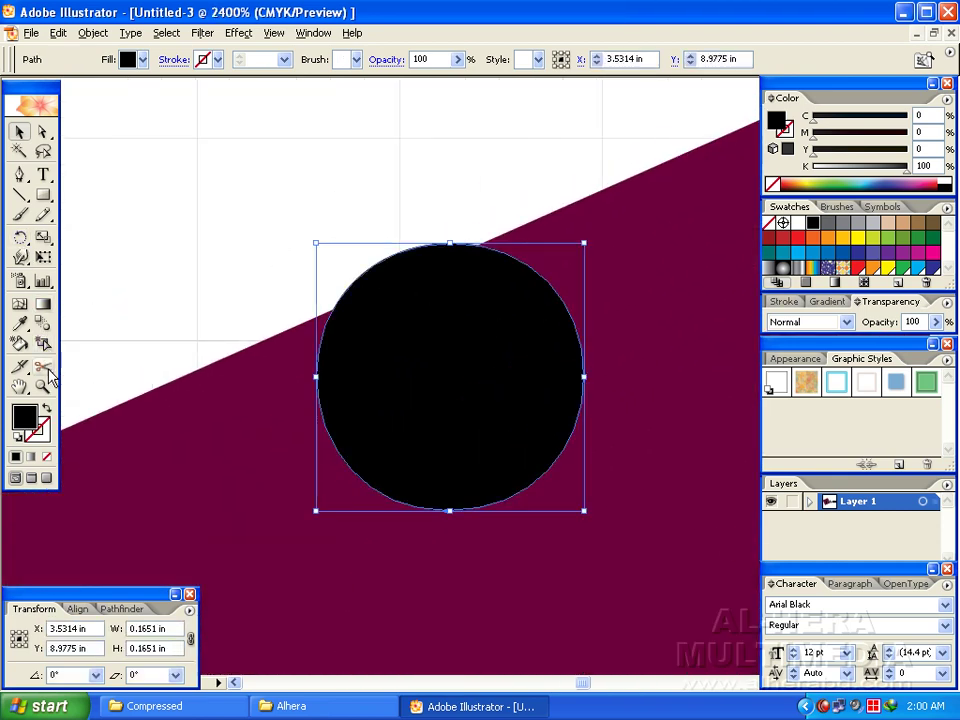
{"action": "key", "text": "c"}
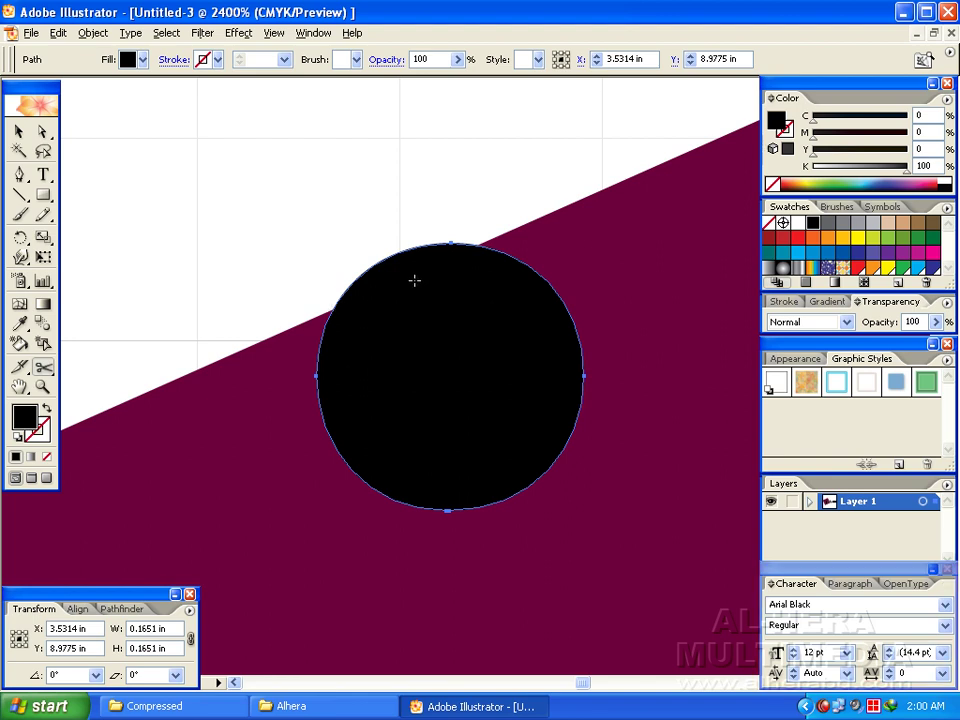
{"action": "left_click", "coordinate": [384, 288]}
{"action": "left_click", "coordinate": [476, 408]}
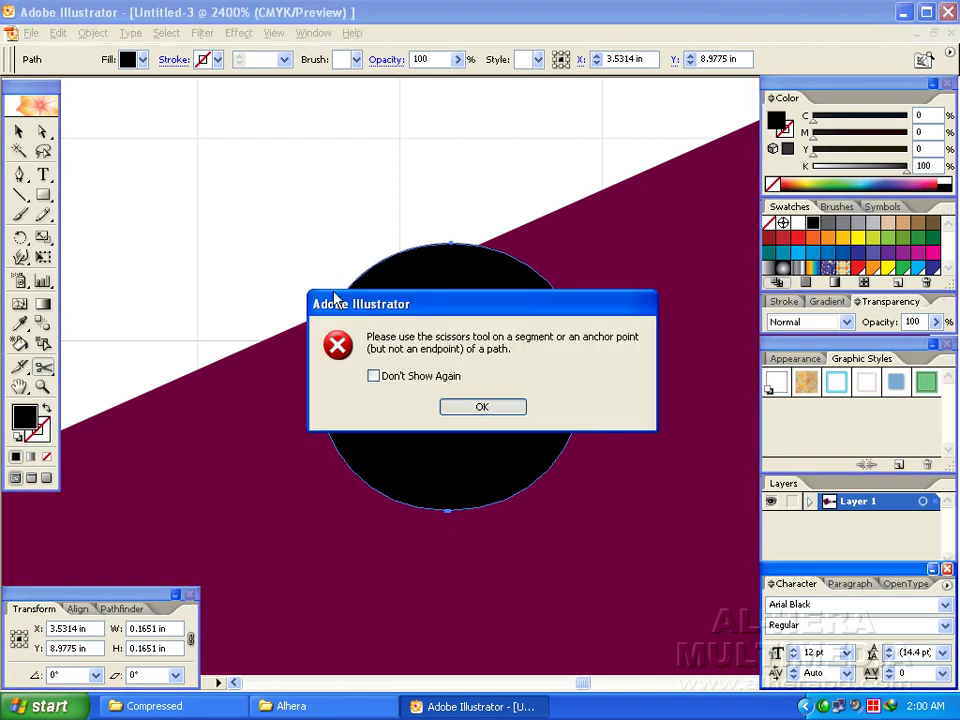
{"action": "key", "text": "ctrl+plus"}
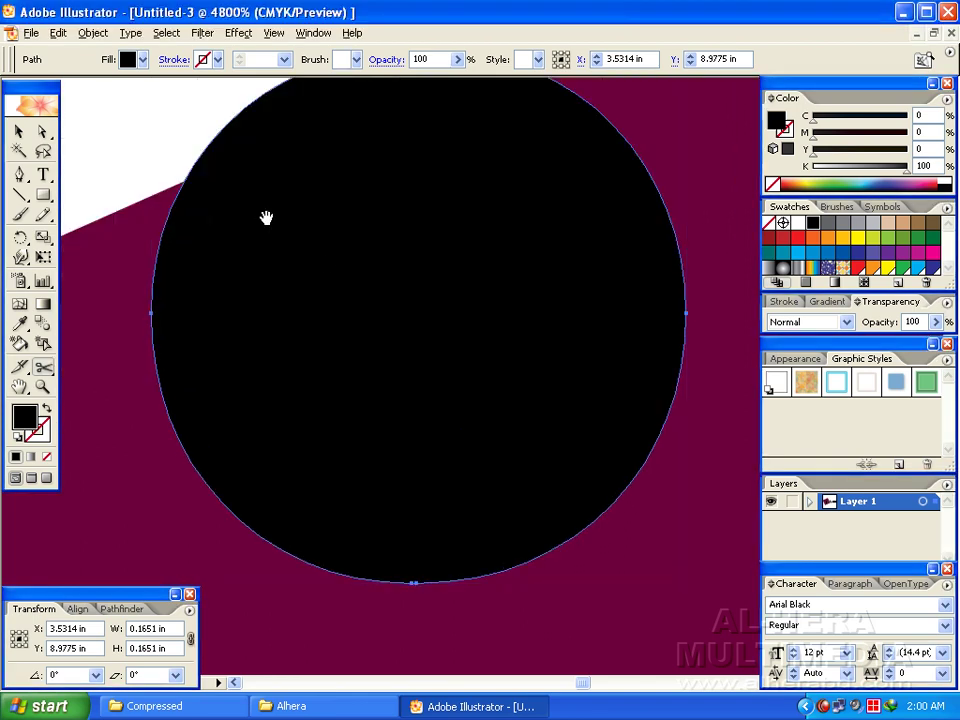
{"action": "left_click_drag", "start_coordinate": [266, 216], "coordinate": [373, 360]}
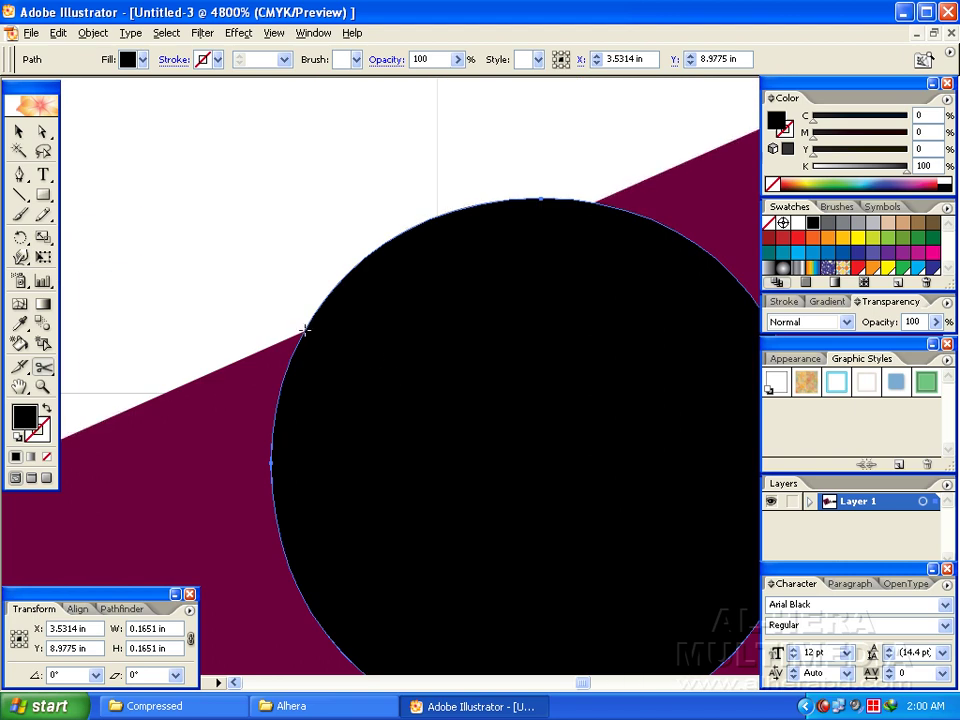
{"action": "left_click", "coordinate": [305, 331]}
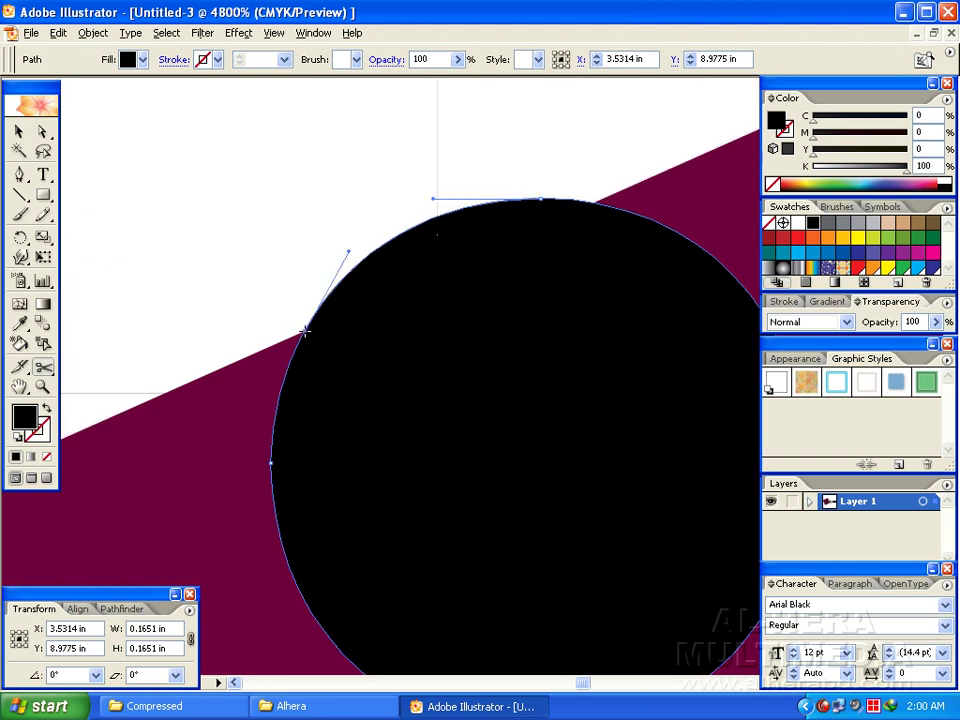
{"action": "left_click", "coordinate": [594, 201]}
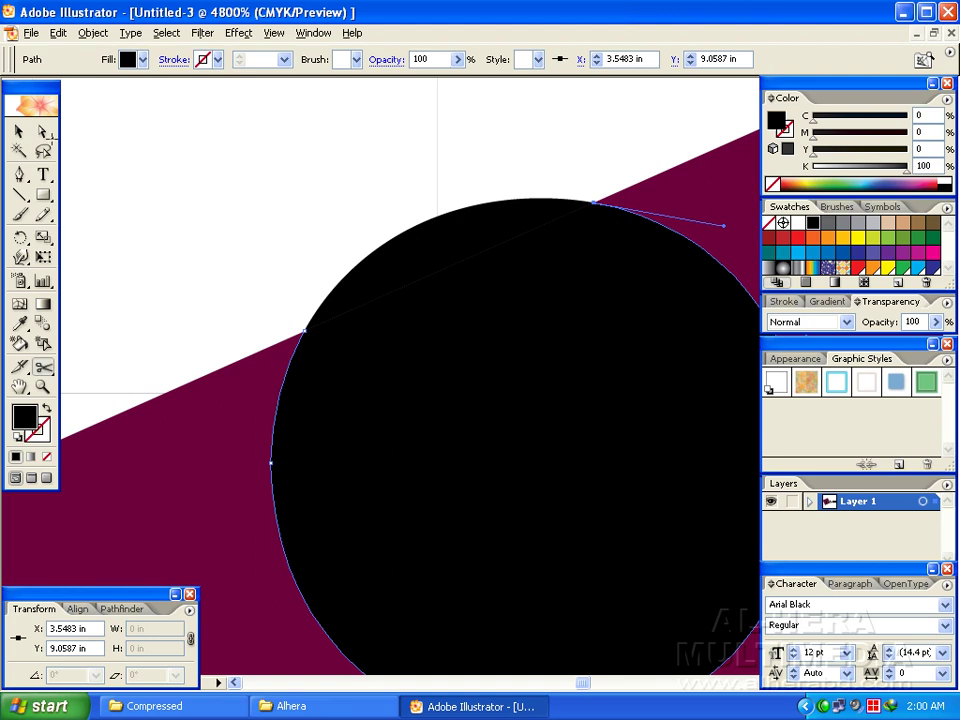
Step: Delete the dot's top arc and join the two cut endpoints with a straight segment
{"action": "left_click", "coordinate": [43, 131]}
{"action": "left_click", "coordinate": [456, 226]}
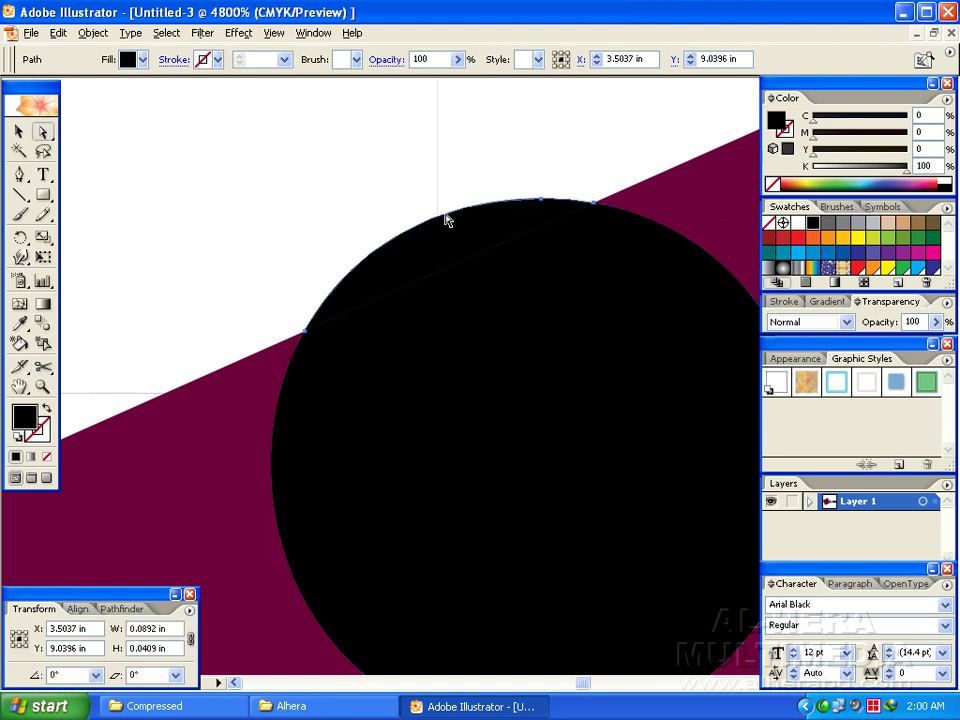
{"action": "key", "text": "Delete"}
{"action": "left_click", "coordinate": [594, 205]}
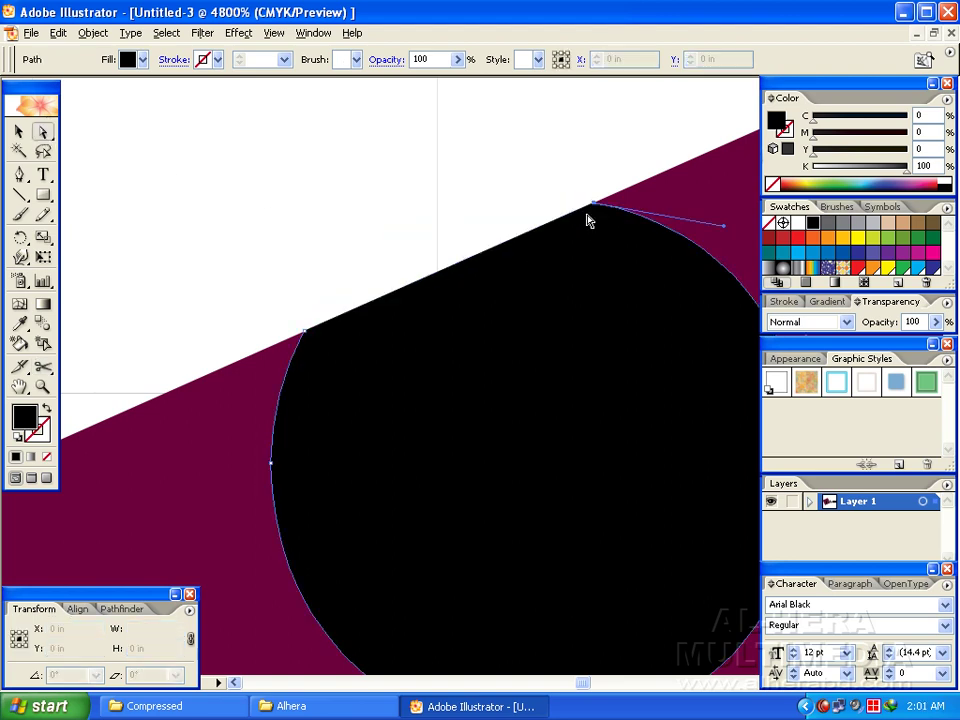
{"action": "left_click", "coordinate": [305, 332]}
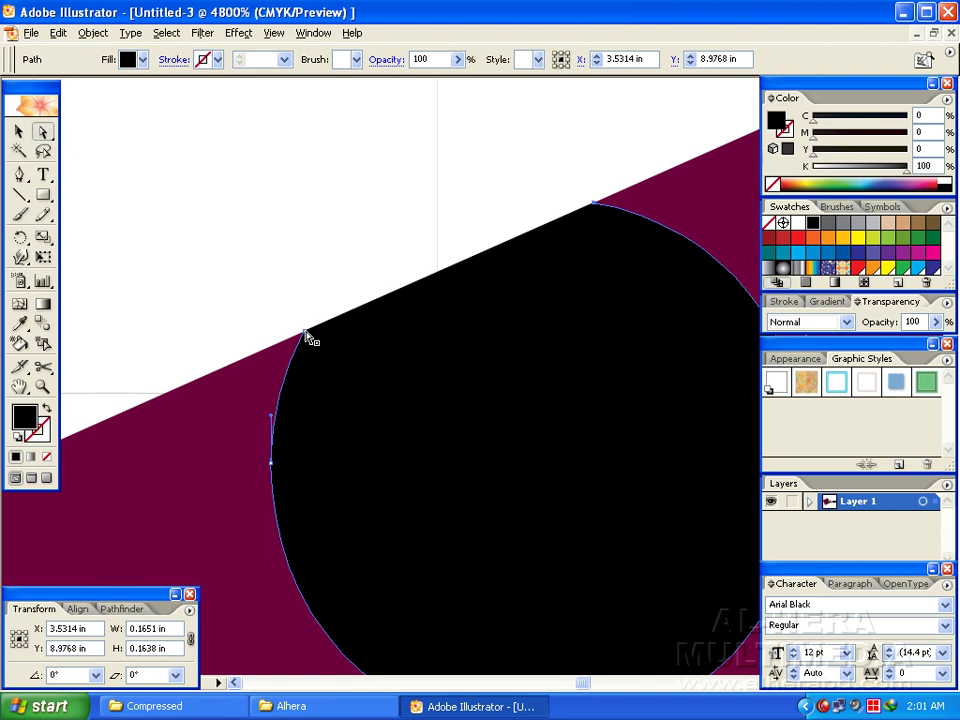
{"action": "right_click", "coordinate": [305, 333]}
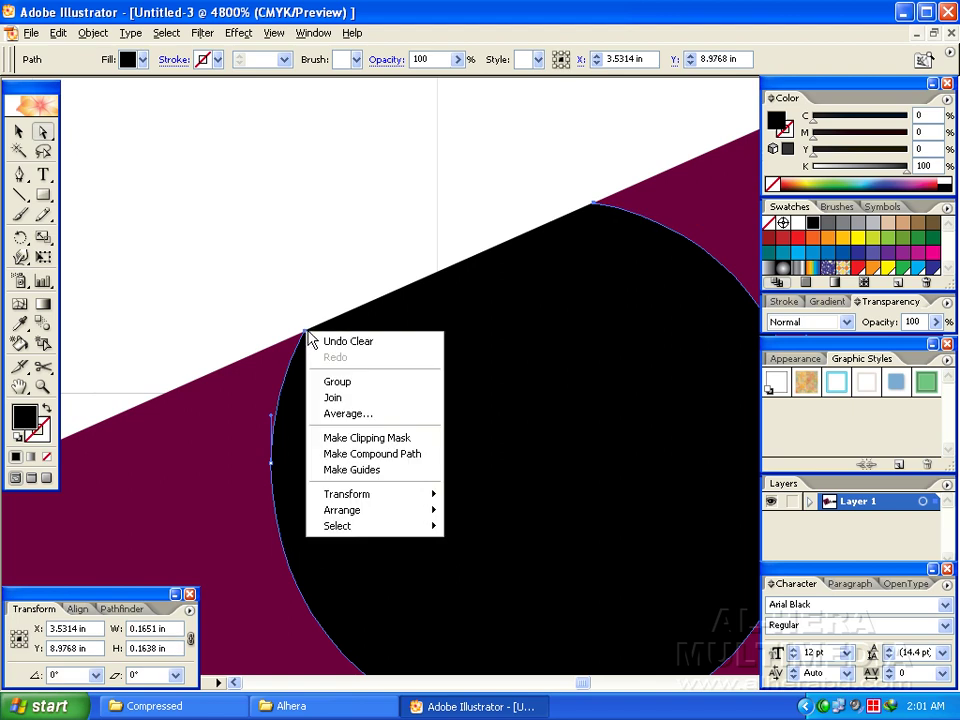
{"action": "left_click", "coordinate": [356, 397]}
{"action": "left_click", "coordinate": [347, 210]}
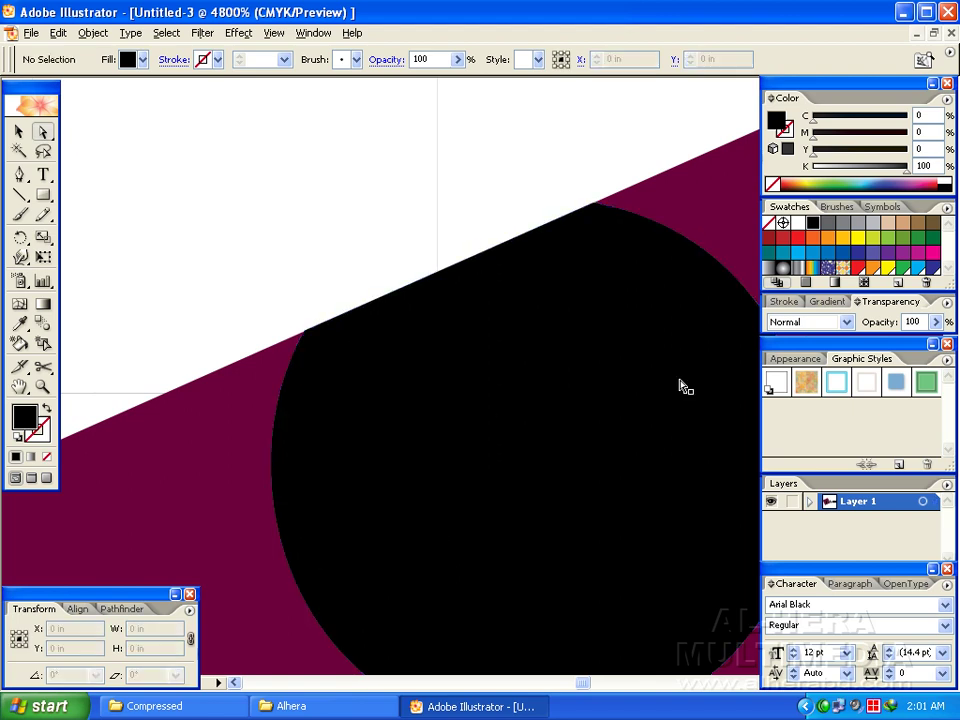
{"action": "key", "text": "ctrl+minus"}
{"action": "key", "text": "ctrl+minus"}
{"action": "key", "text": "ctrl+minus"}
{"action": "key", "text": "ctrl+minus"}
{"action": "key", "text": "ctrl+minus"}
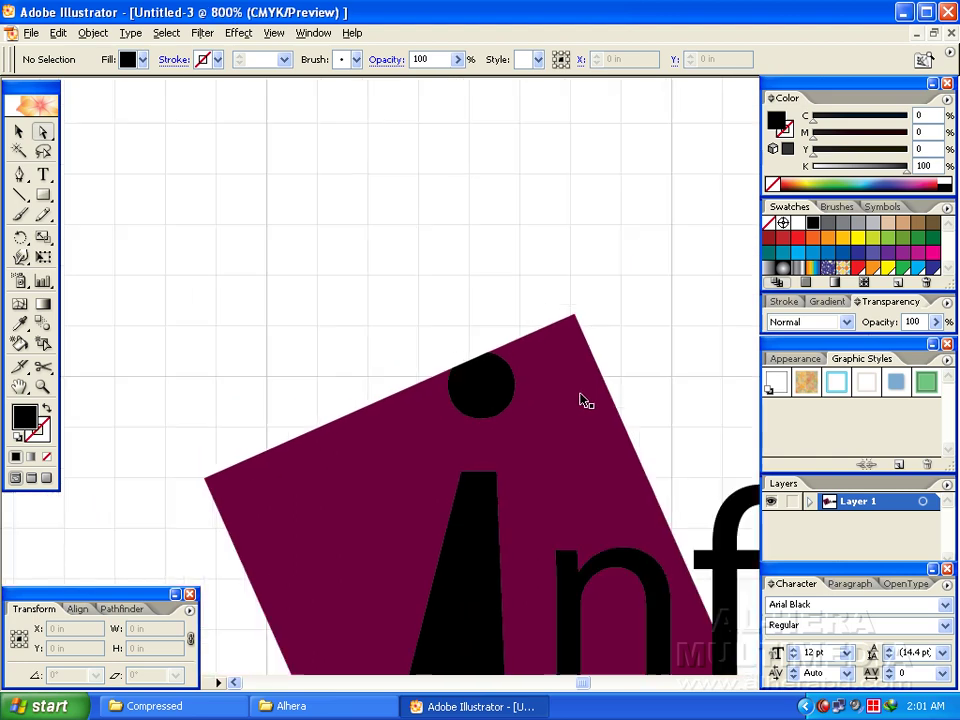
{"action": "key", "text": "ctrl+minus"}
{"action": "key", "text": "ctrl+minus"}
Step: Fill the i's dot and tie with yellow and the nfo letters with orange
{"action": "left_click_drag", "start_coordinate": [645, 415], "coordinate": [544, 235]}
{"action": "key", "text": "v"}
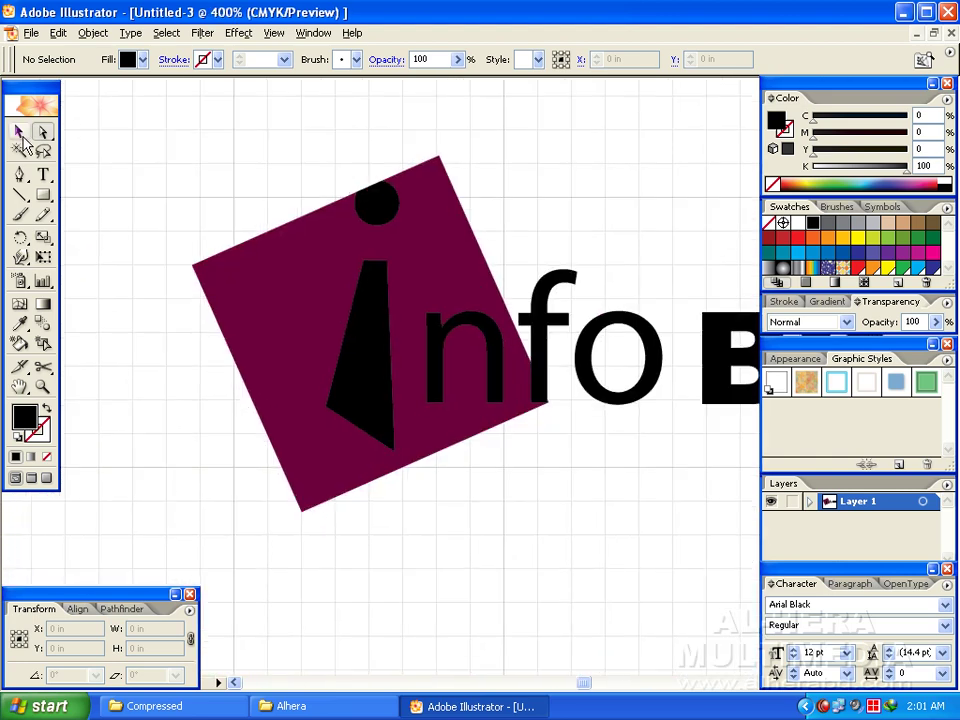
{"action": "left_click", "coordinate": [375, 206]}
{"action": "left_click", "coordinate": [375, 332], "text": "shift"}
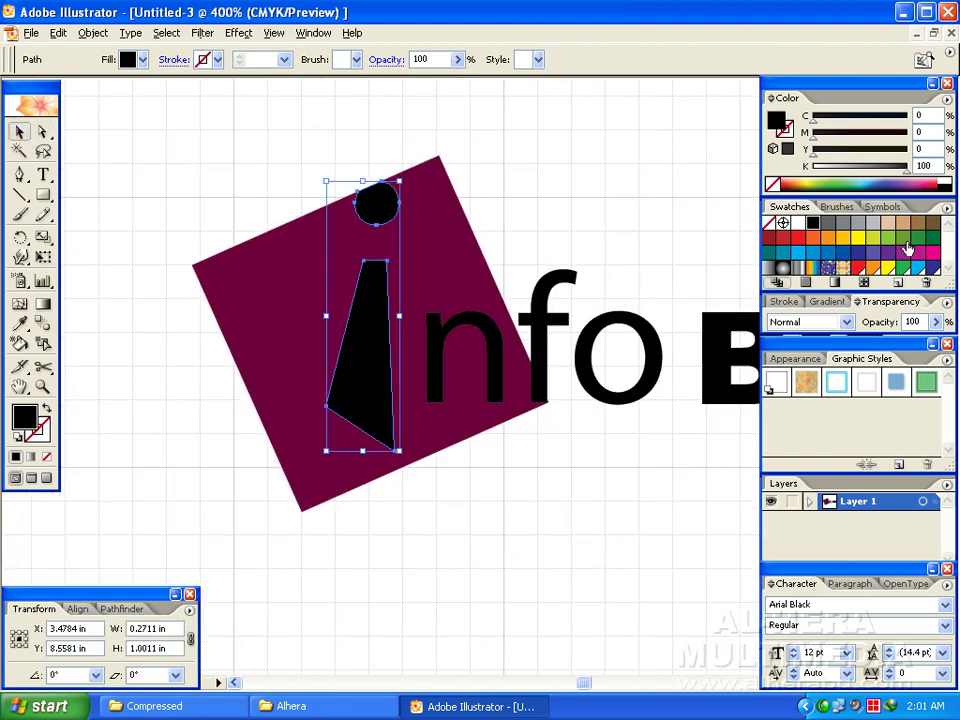
{"action": "left_click", "coordinate": [860, 240]}
{"action": "left_click", "coordinate": [645, 266]}
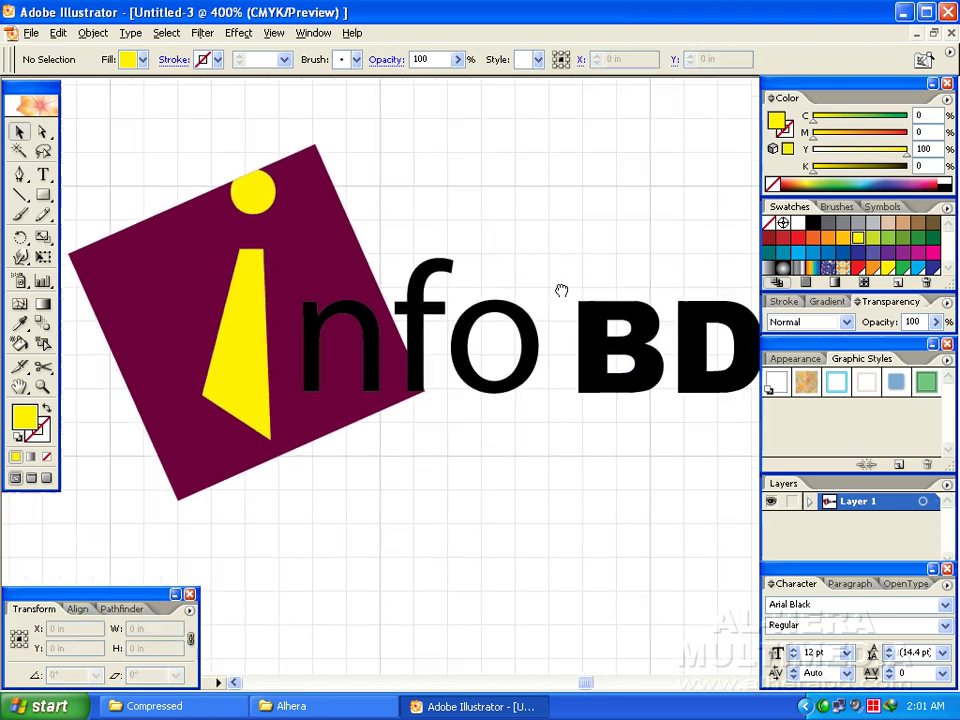
{"action": "left_click", "coordinate": [397, 316]}
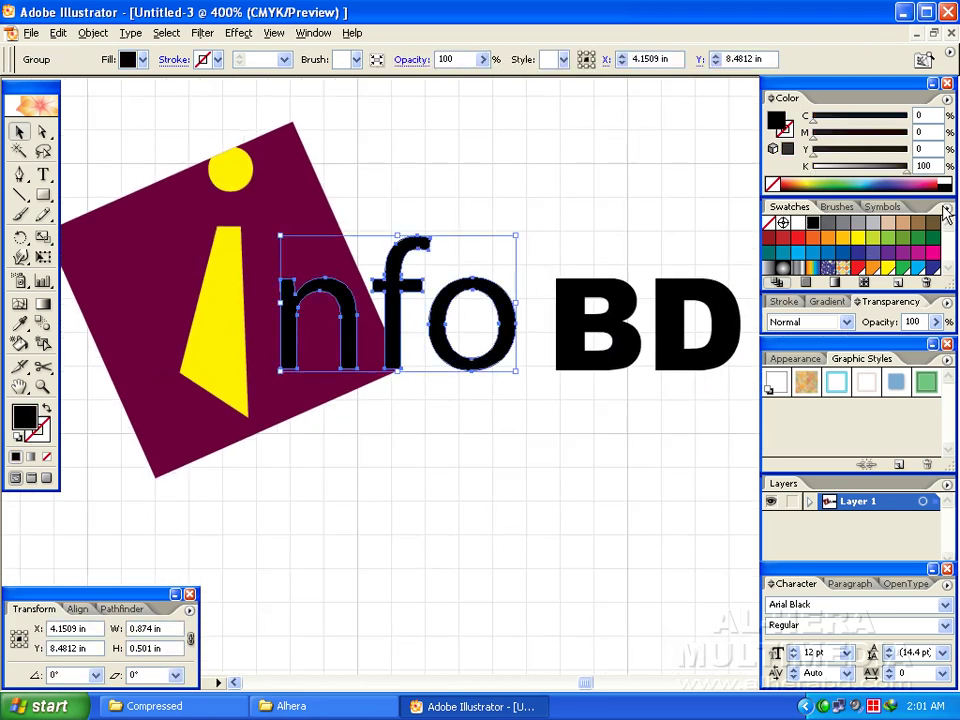
{"action": "left_click", "coordinate": [826, 243]}
{"action": "left_click", "coordinate": [621, 229]}
Step: Mix an olive green fill for the BD letters with the CMYK sliders
{"action": "left_click_drag", "start_coordinate": [621, 229], "coordinate": [587, 206]}
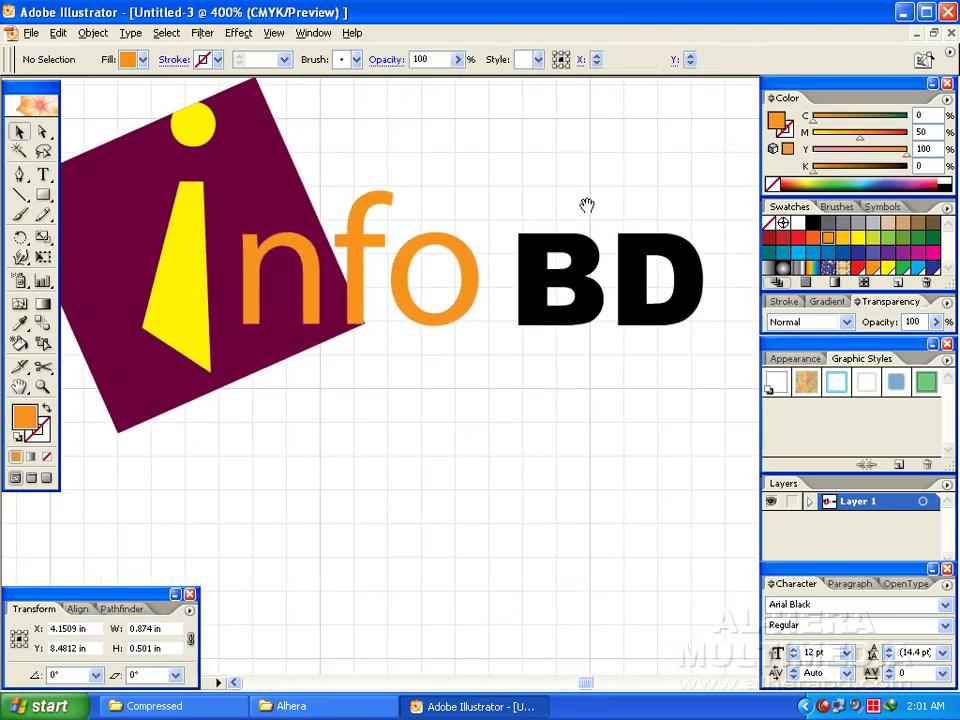
{"action": "left_click", "coordinate": [582, 257]}
{"action": "left_click_drag", "start_coordinate": [840, 181], "coordinate": [826, 177]}
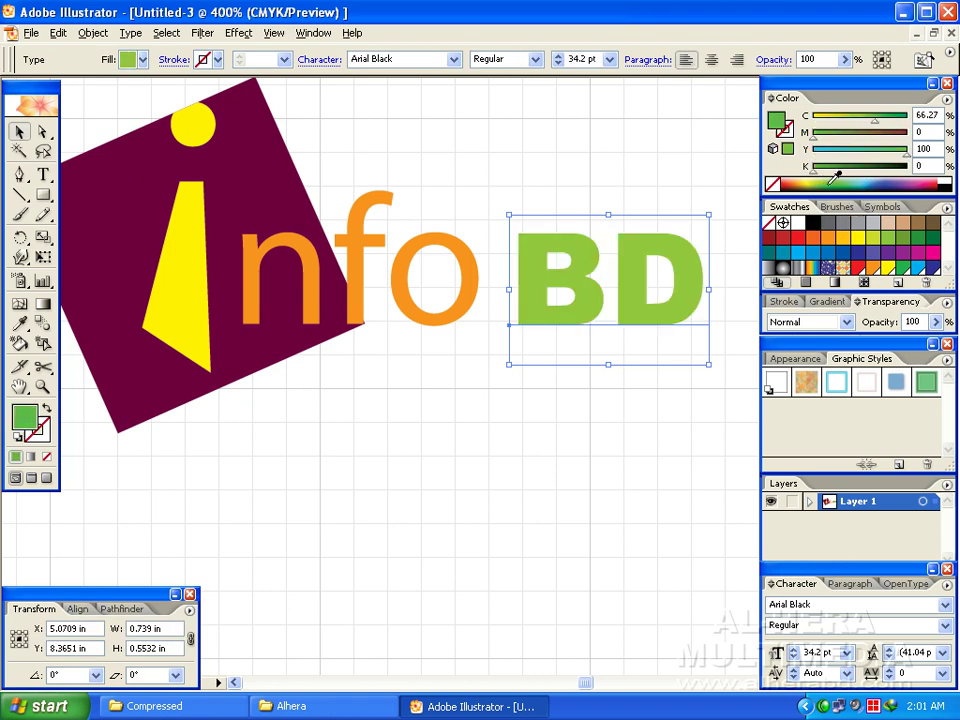
{"action": "left_click_drag", "start_coordinate": [874, 124], "coordinate": [863, 124]}
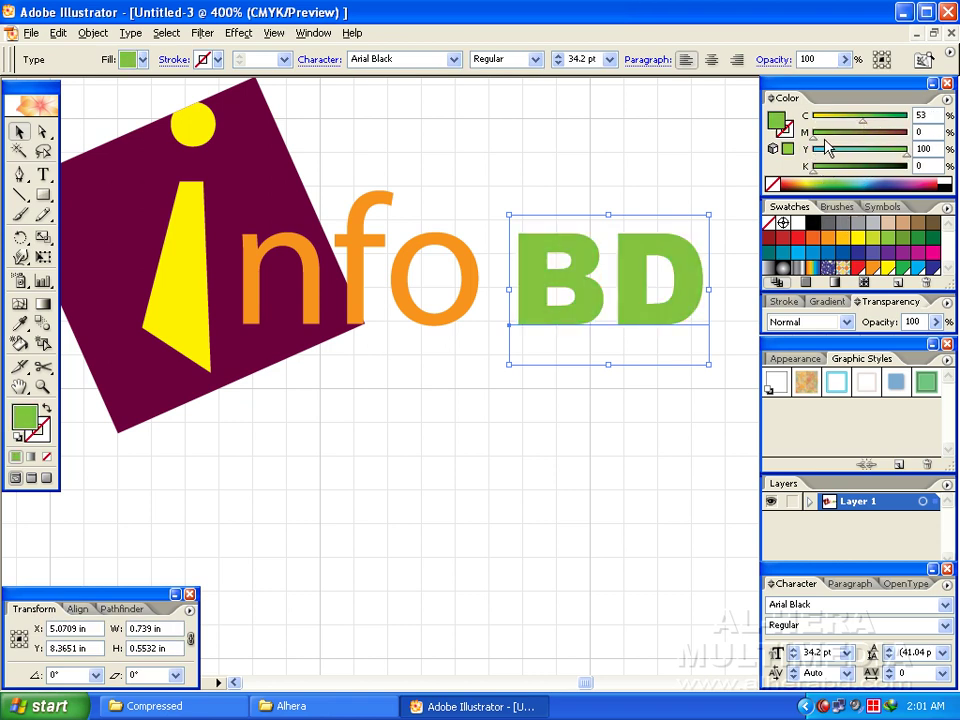
{"action": "left_click_drag", "start_coordinate": [866, 128], "coordinate": [878, 126]}
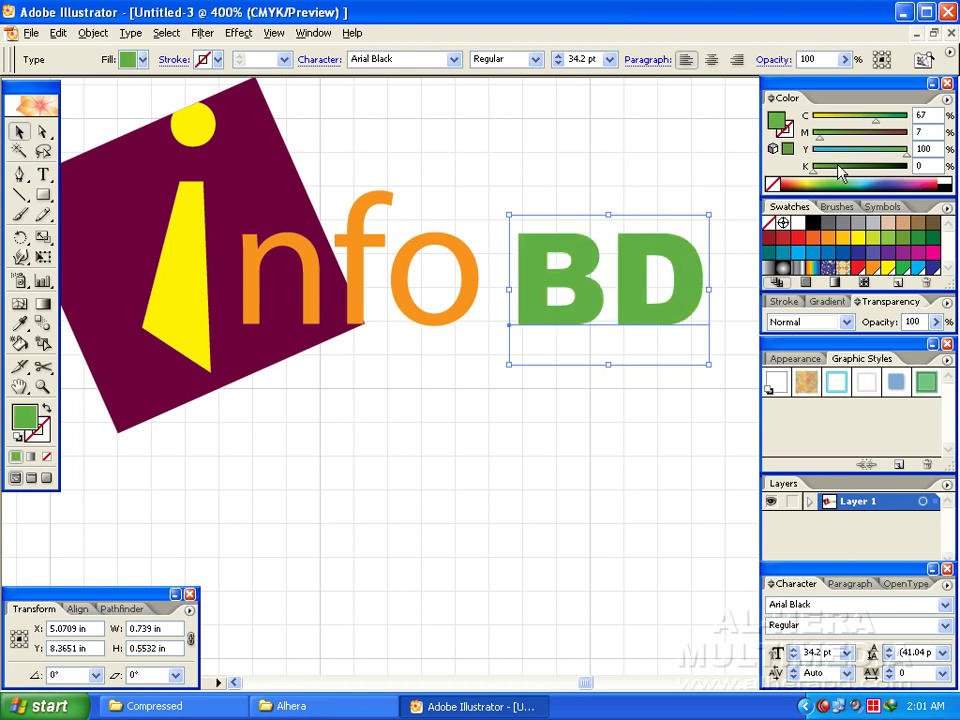
{"action": "left_click_drag", "start_coordinate": [813, 172], "coordinate": [853, 172]}
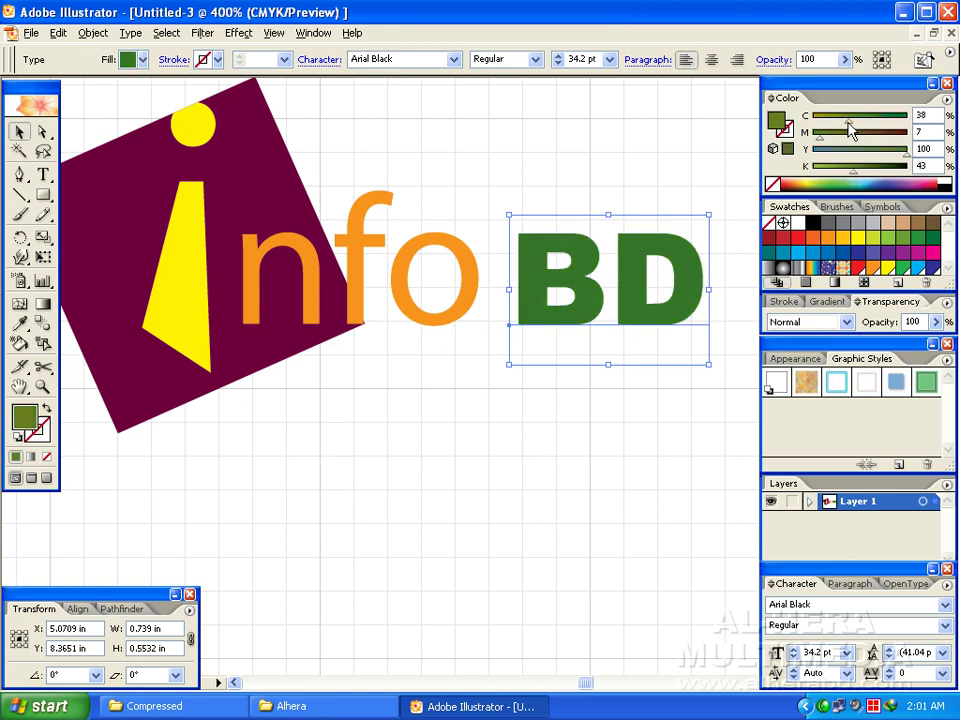
{"action": "left_click_drag", "start_coordinate": [876, 126], "coordinate": [849, 128]}
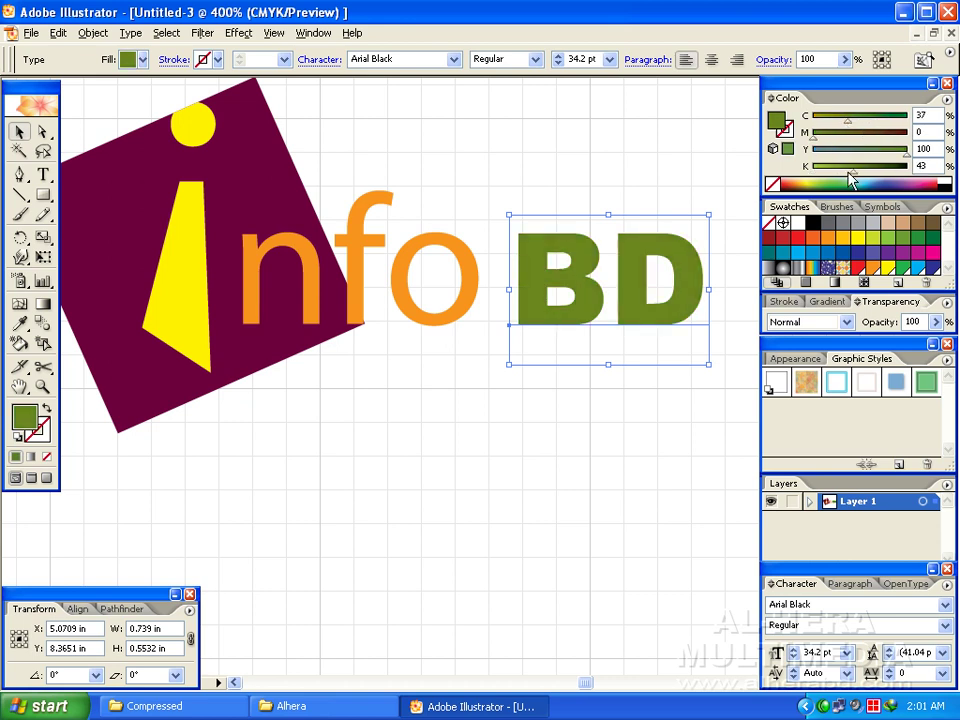
{"action": "left_click", "coordinate": [533, 418]}
Step: Draw a Pen curve from the square's left corner sweeping across its upper part
{"action": "mouse_move", "coordinate": [376, 204]}
{"action": "left_mouse_down"}
{"action": "mouse_move", "coordinate": [397, 232]}
{"action": "mouse_move", "coordinate": [464, 227]}
{"action": "left_mouse_up"}
{"action": "left_click", "coordinate": [319, 192]}
{"action": "left_click_drag", "start_coordinate": [475, 122], "coordinate": [538, 170]}
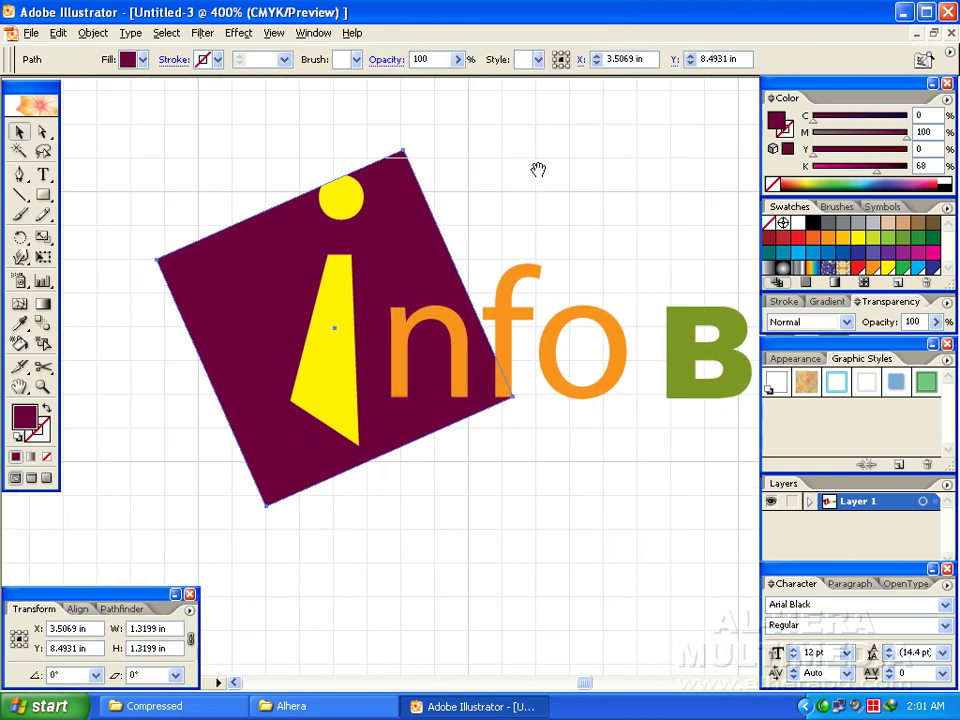
{"action": "left_click", "coordinate": [499, 257]}
{"action": "left_click_drag", "start_coordinate": [433, 302], "coordinate": [450, 314]}
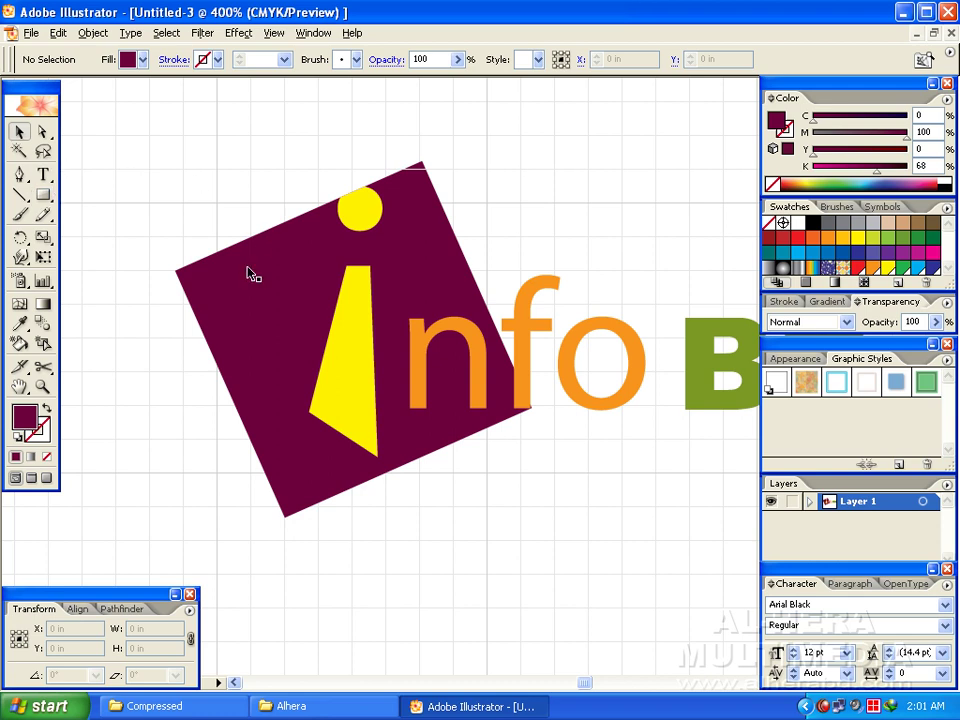
{"action": "mouse_move", "coordinate": [372, 289]}
{"action": "left_mouse_down"}
{"action": "mouse_move", "coordinate": [334, 274]}
{"action": "mouse_move", "coordinate": [317, 294]}
{"action": "mouse_move", "coordinate": [356, 283]}
{"action": "left_mouse_up"}
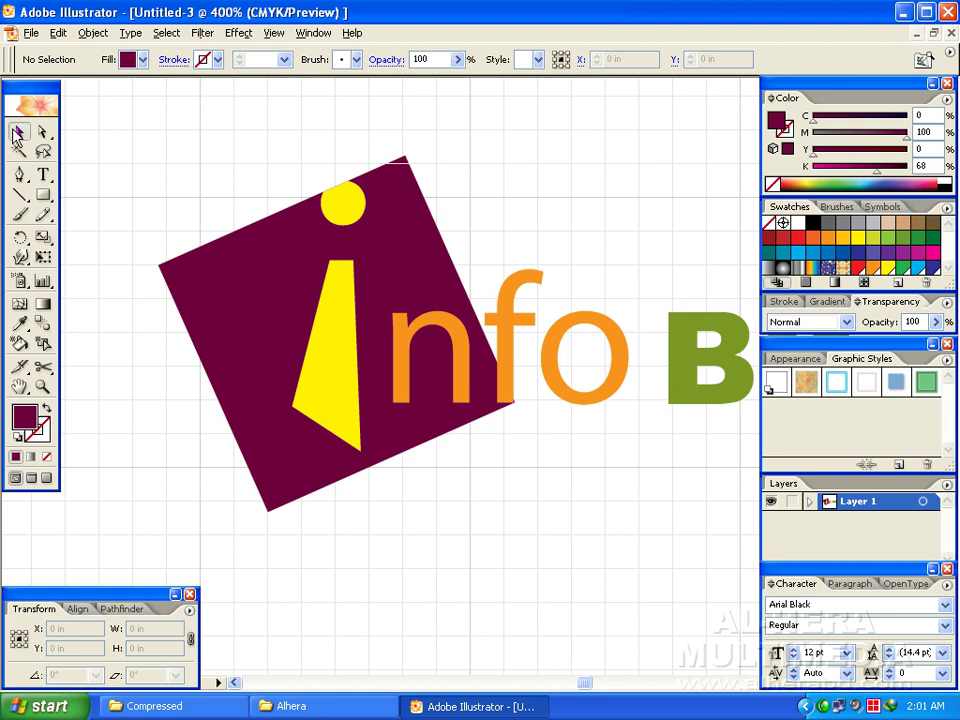
{"action": "left_click_drag", "start_coordinate": [181, 289], "coordinate": [184, 300]}
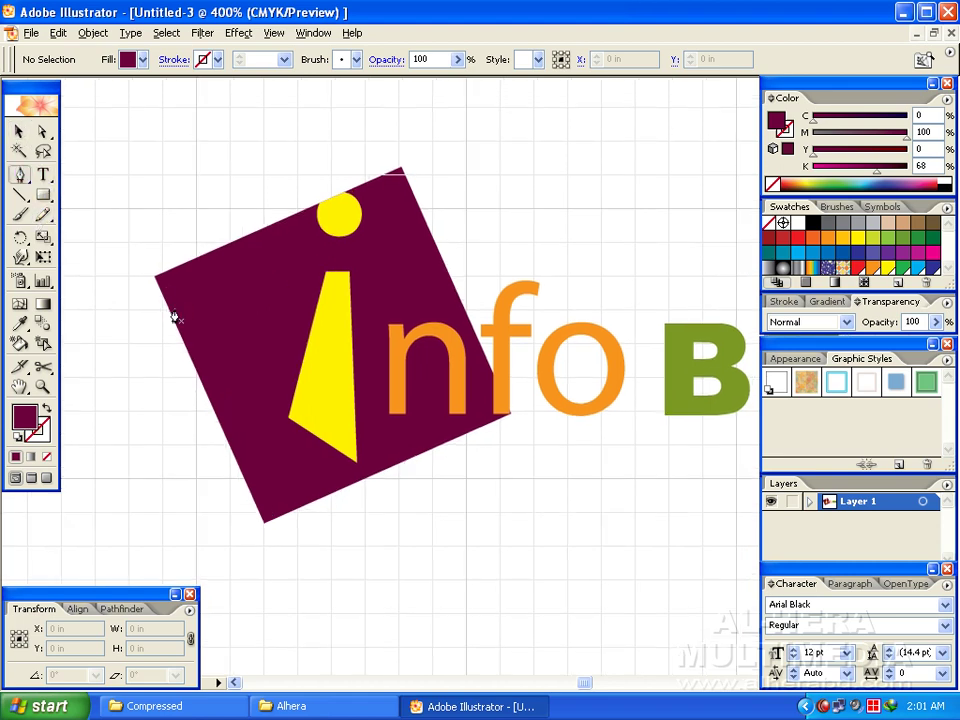
{"action": "left_click", "coordinate": [170, 307]}
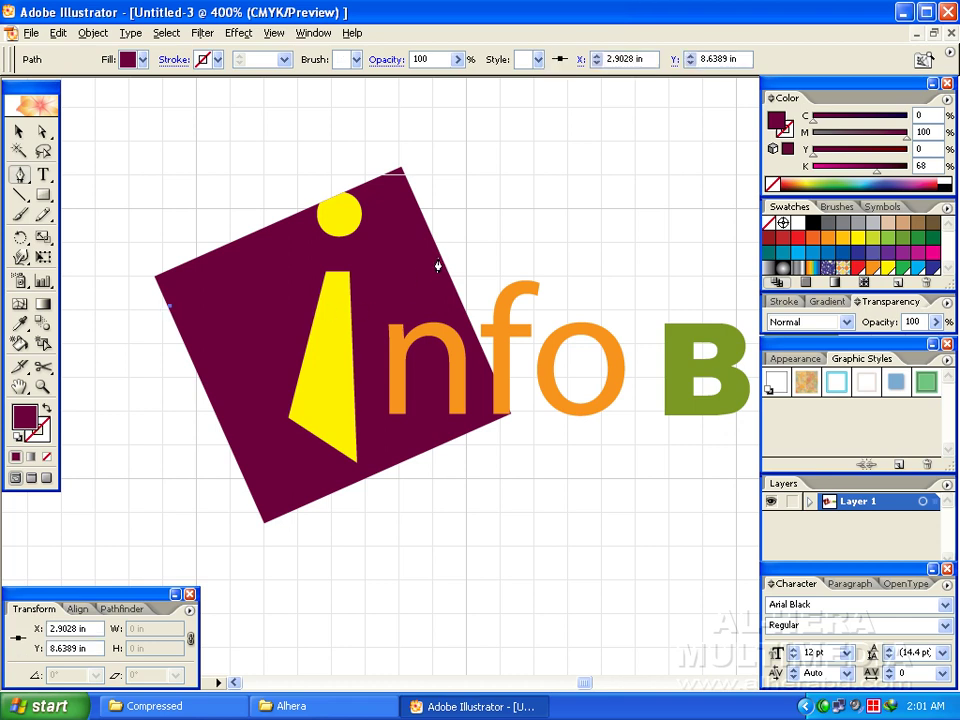
{"action": "mouse_move", "coordinate": [450, 288]}
{"action": "left_mouse_down"}
{"action": "mouse_move", "coordinate": [487, 342]}
{"action": "mouse_move", "coordinate": [490, 329]}
{"action": "left_mouse_up"}
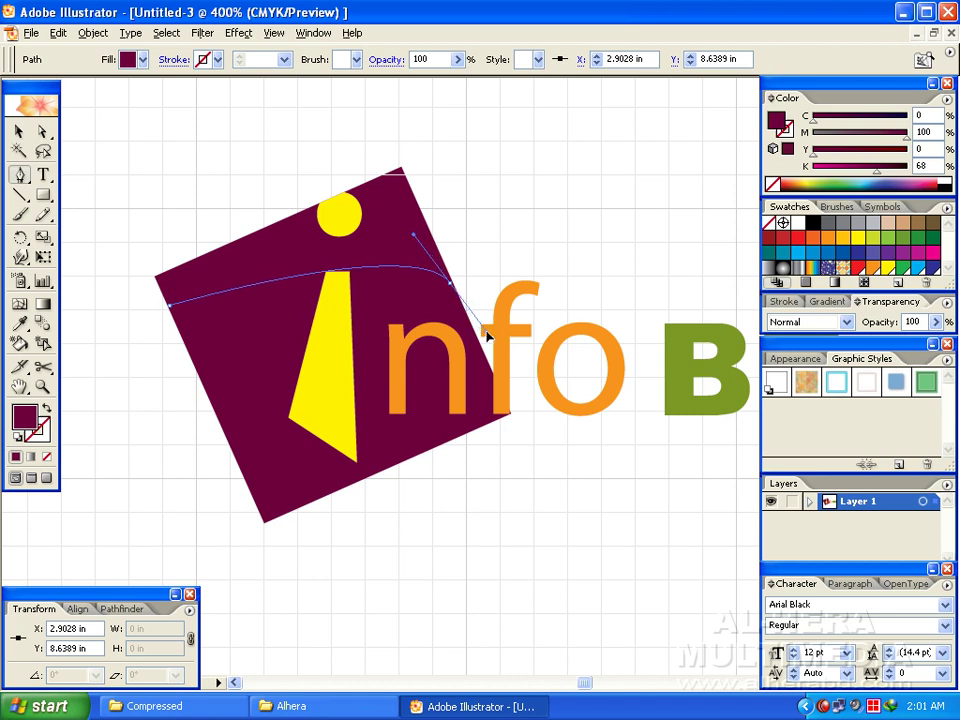
{"action": "left_click", "coordinate": [451, 287]}
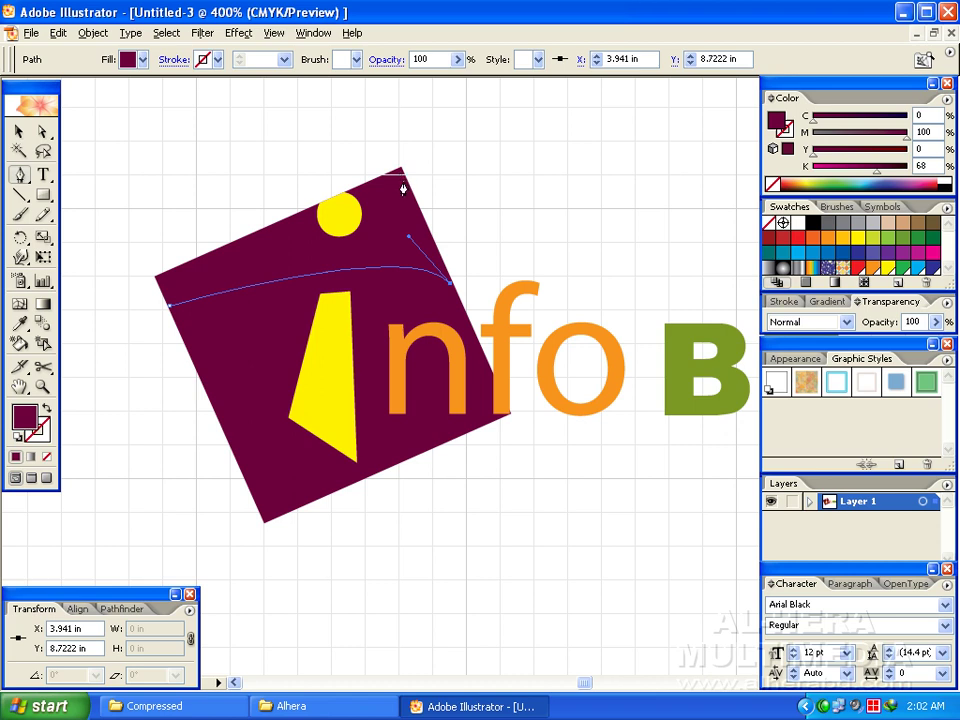
{"action": "left_click_drag", "start_coordinate": [409, 237], "coordinate": [375, 209]}
{"action": "key", "text": "ctrl+z"}
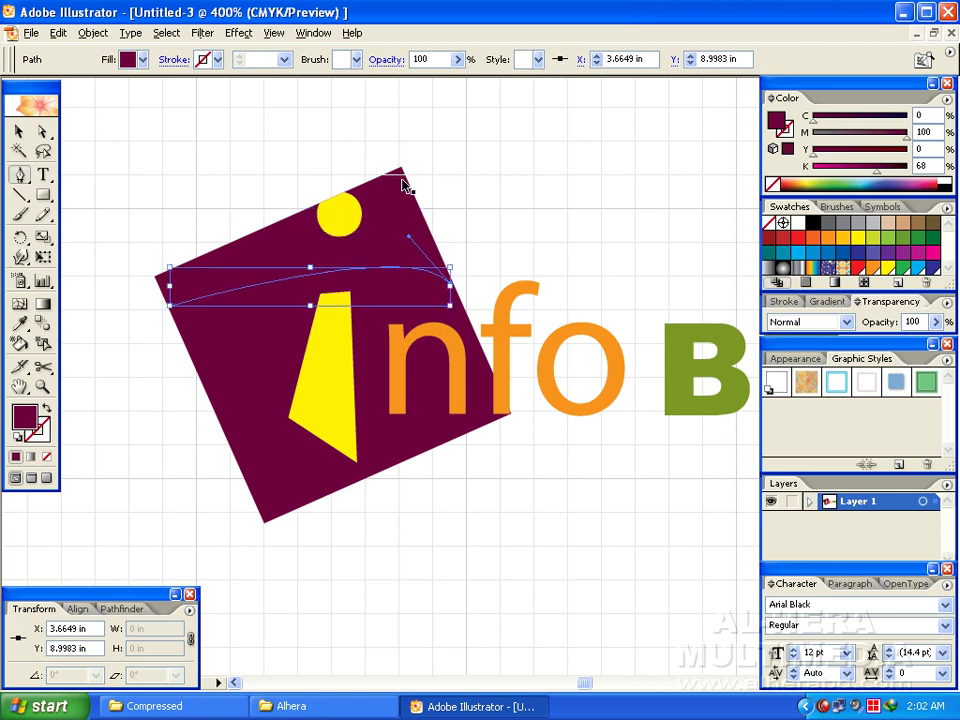
Step: Set the path to no fill with a black 1 pt stroke
{"action": "left_click", "coordinate": [128, 59]}
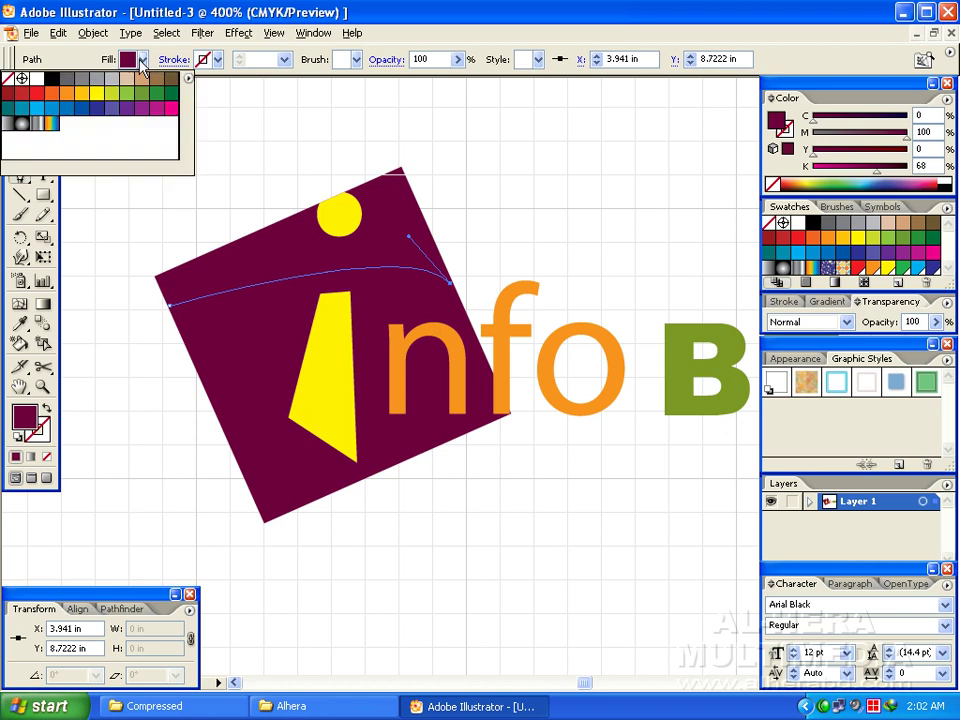
{"action": "left_click", "coordinate": [8, 78]}
{"action": "left_click", "coordinate": [217, 59]}
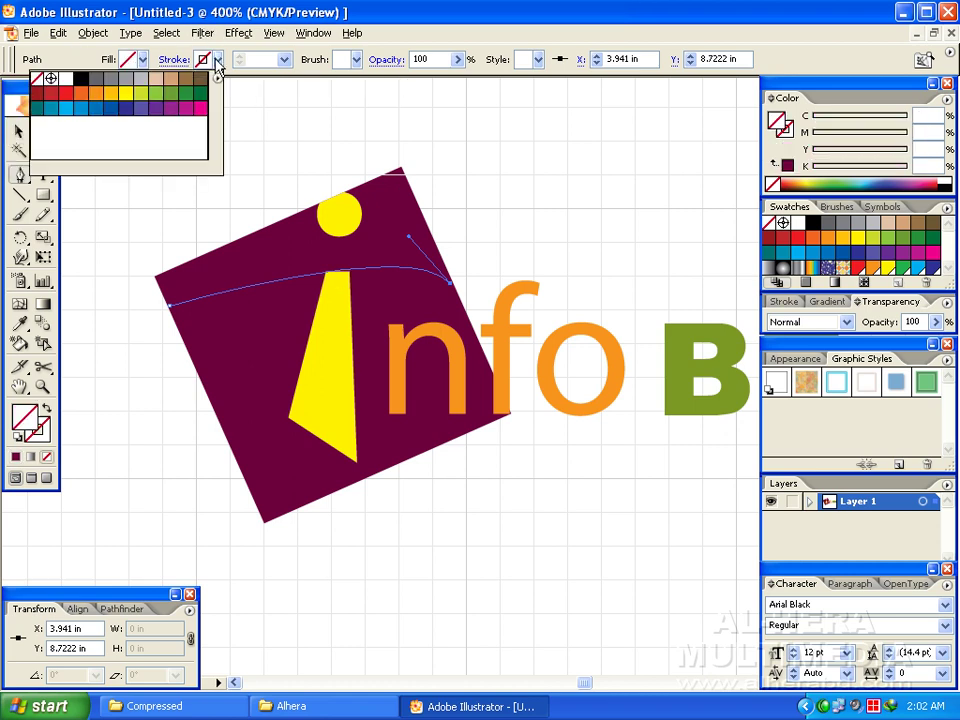
{"action": "left_click", "coordinate": [83, 77]}
{"action": "left_click", "coordinate": [205, 17]}
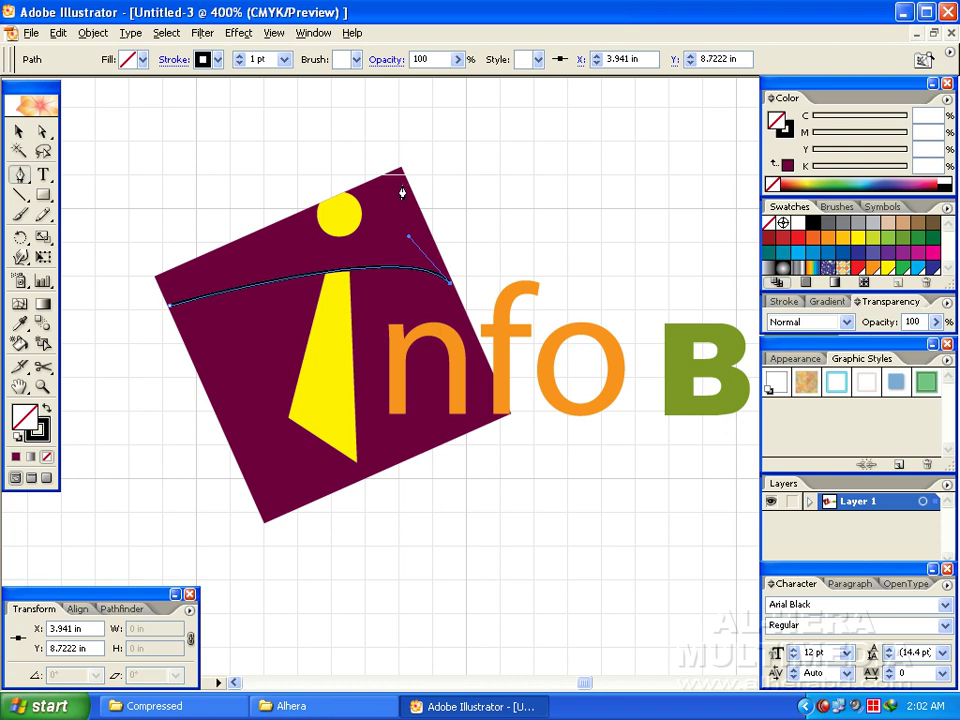
Step: Add anchors around the square's top corner and close the shape at the left anchor
{"action": "left_click", "coordinate": [403, 190]}
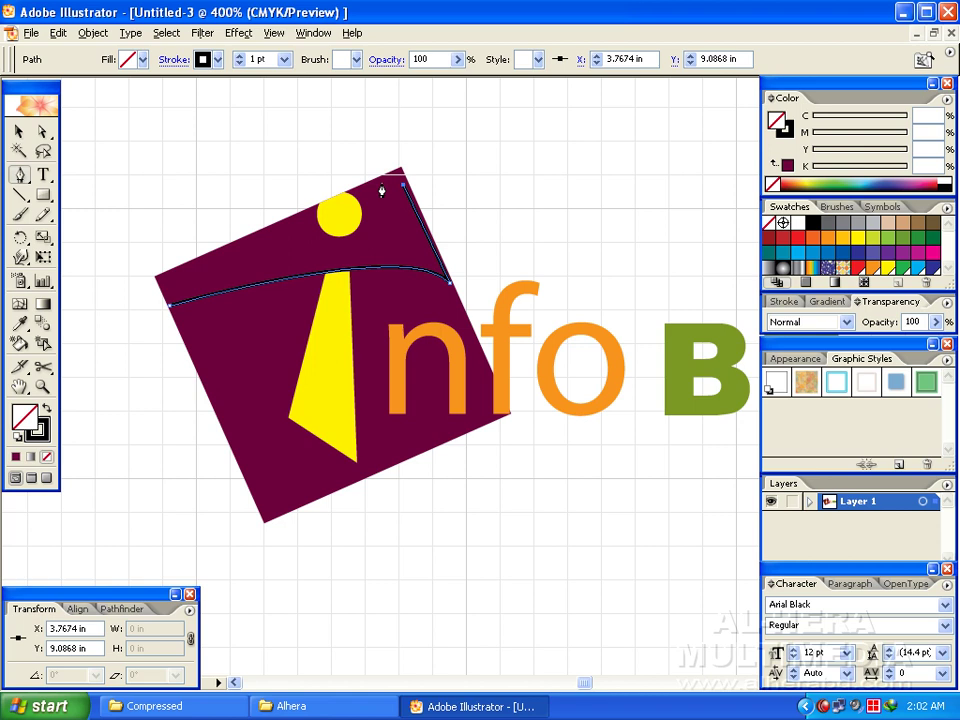
{"action": "left_click", "coordinate": [381, 190]}
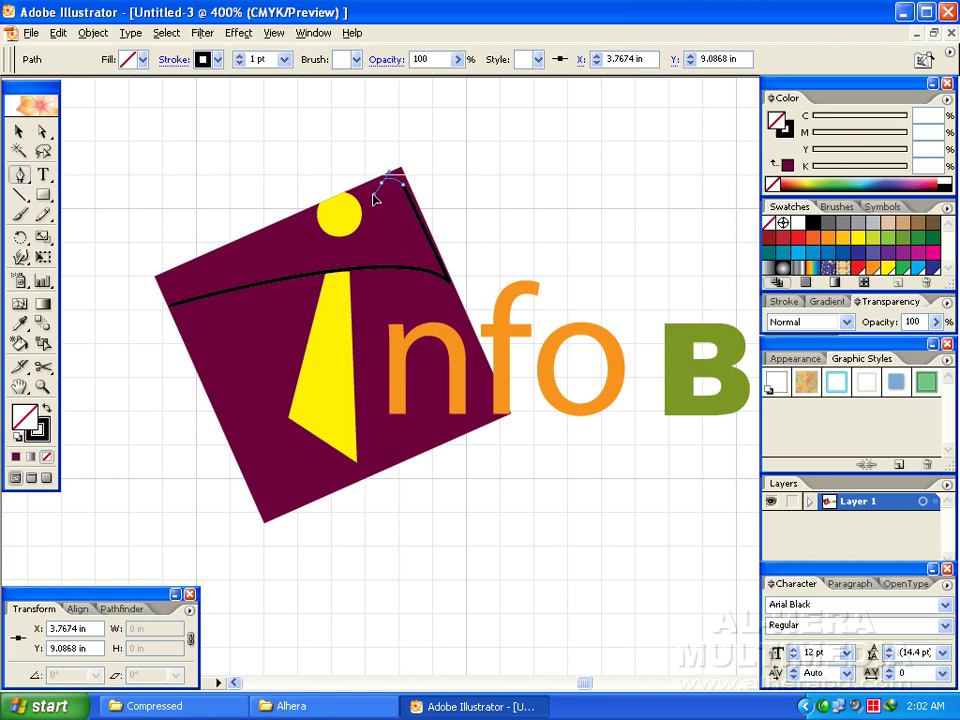
{"action": "left_click", "coordinate": [370, 199]}
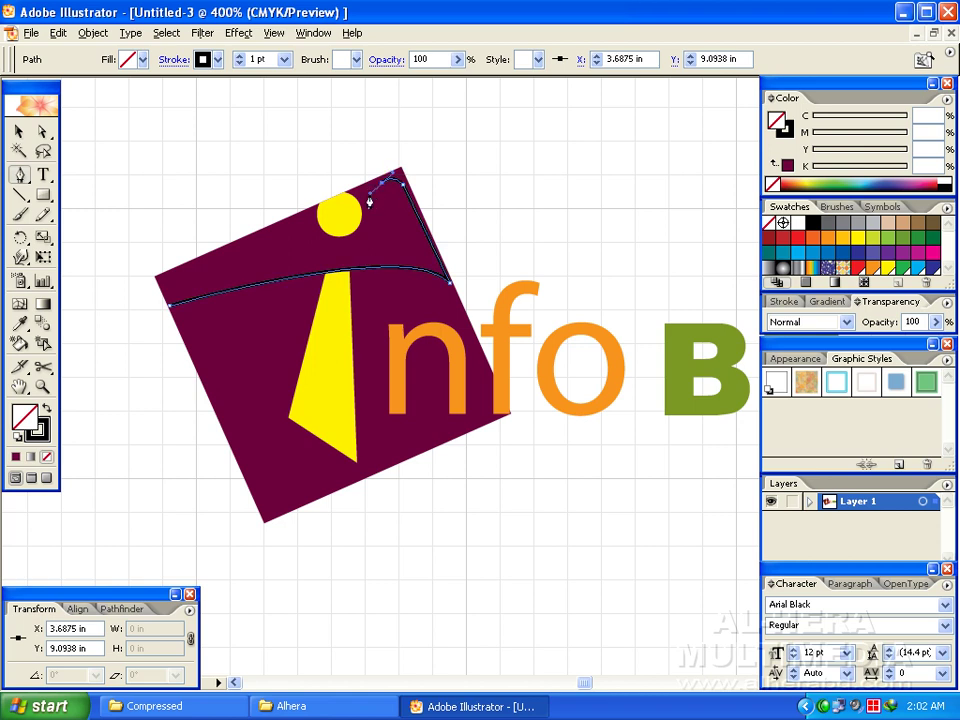
{"action": "left_click", "coordinate": [170, 278]}
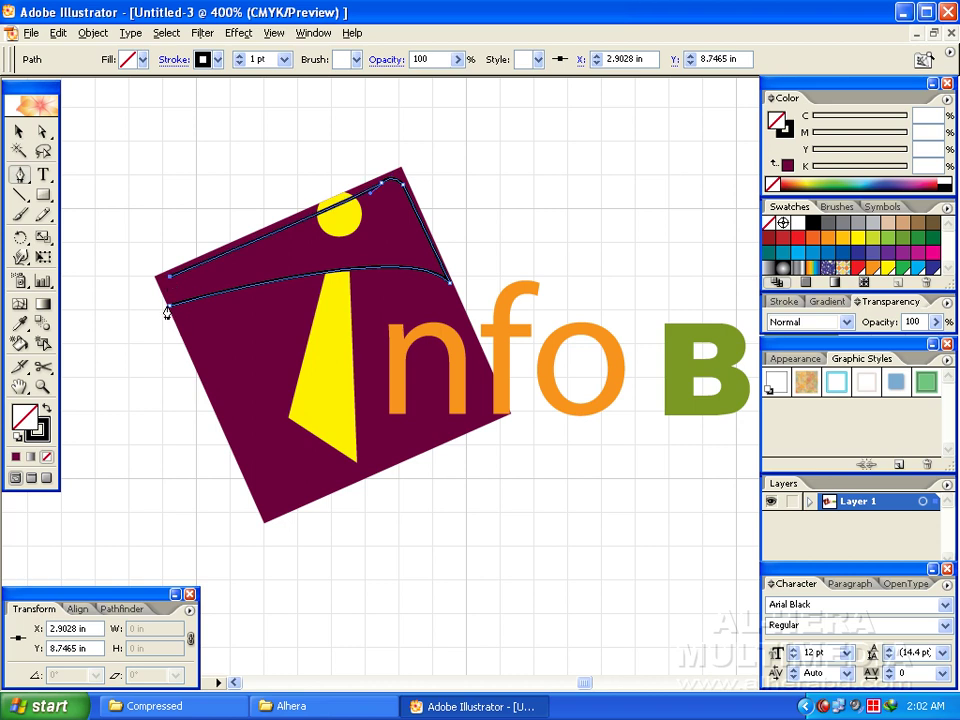
{"action": "left_click", "coordinate": [171, 313]}
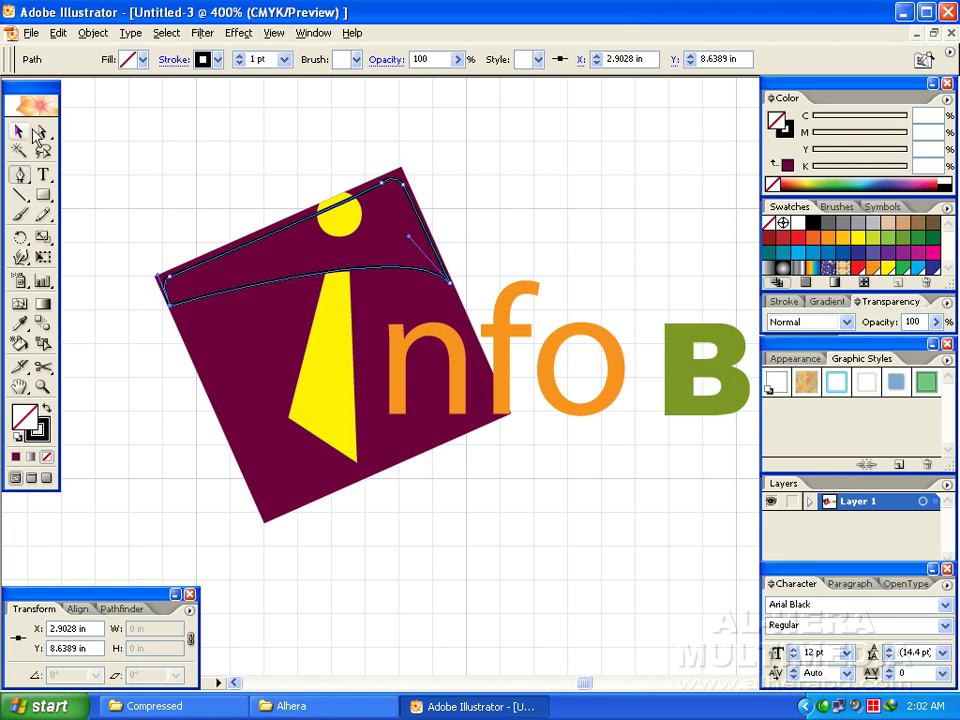
{"action": "left_click", "coordinate": [42, 131]}
{"action": "left_click", "coordinate": [18, 131]}
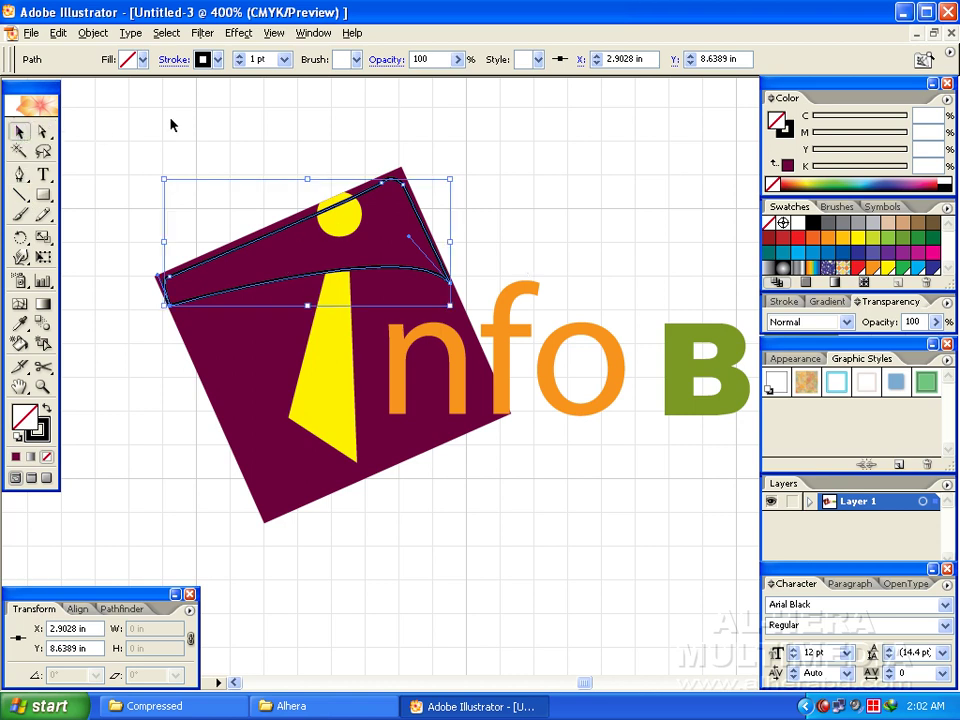
Step: Give the closed shape a white fill and no stroke
{"action": "left_click", "coordinate": [142, 59]}
{"action": "left_click", "coordinate": [42, 78]}
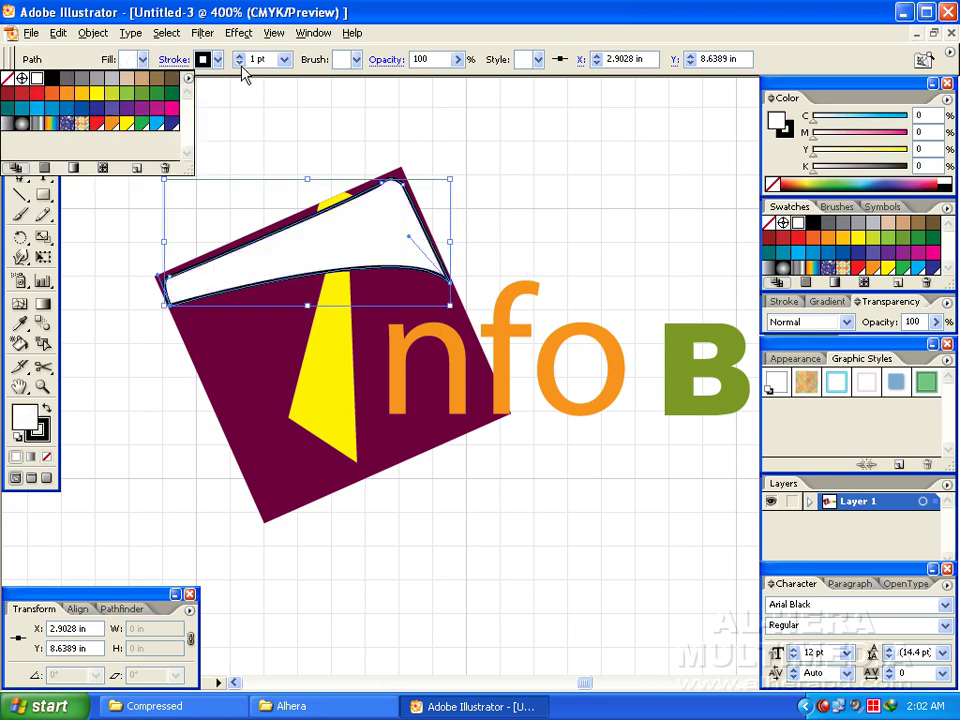
{"action": "left_click", "coordinate": [216, 59]}
{"action": "left_click", "coordinate": [36, 78]}
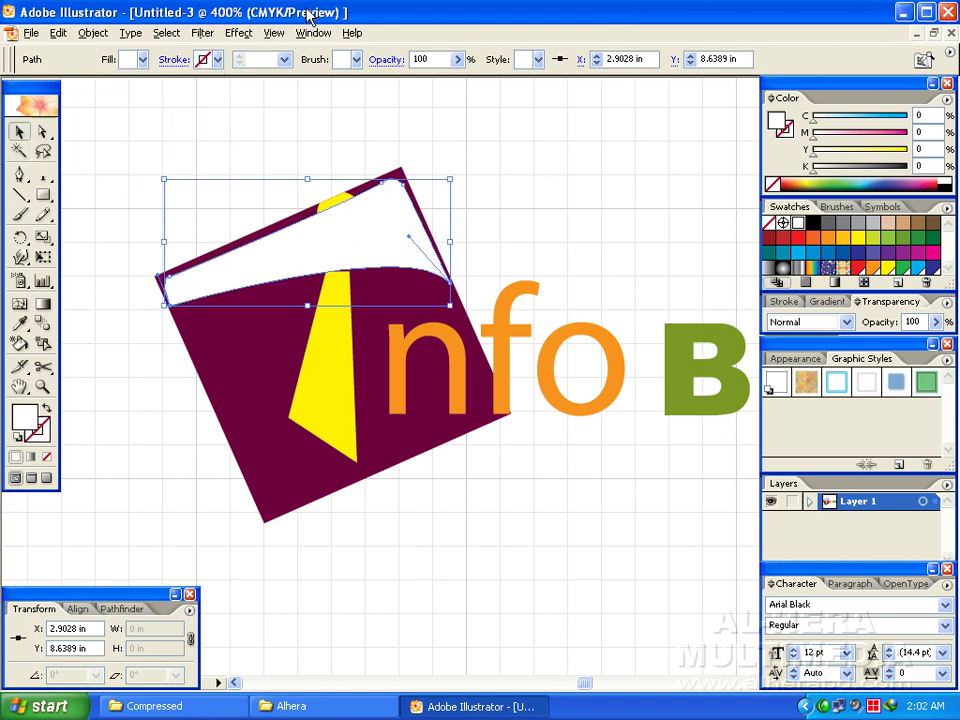
{"action": "left_click", "coordinate": [462, 212]}
{"action": "left_click", "coordinate": [392, 214]}
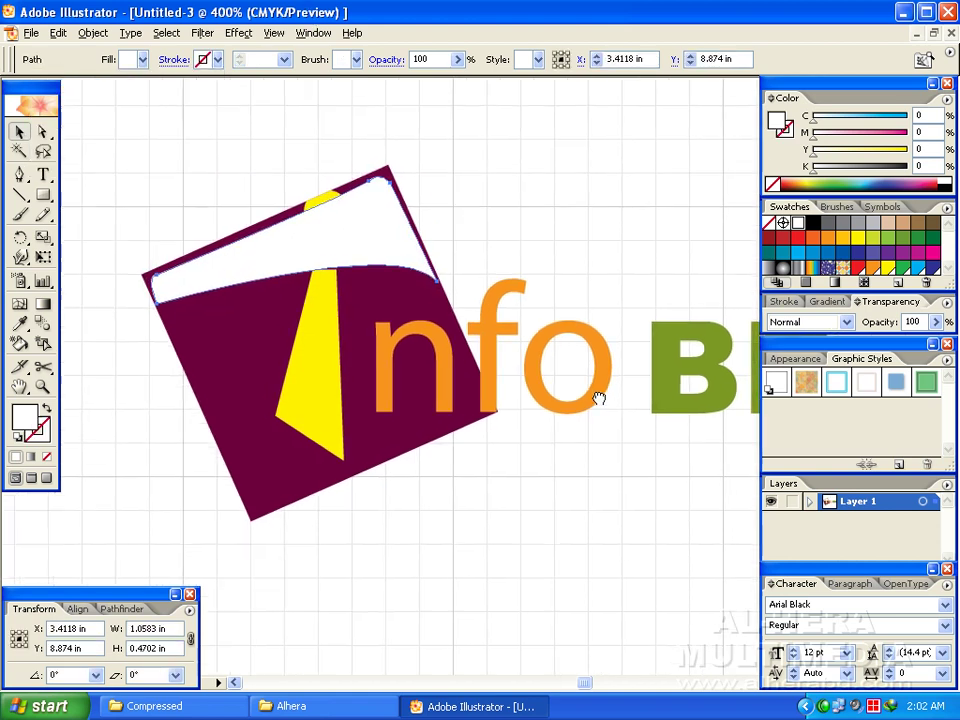
Step: Set the white top shape's opacity to 28%, then reselect it at closer zoom
{"action": "left_click", "coordinate": [936, 321]}
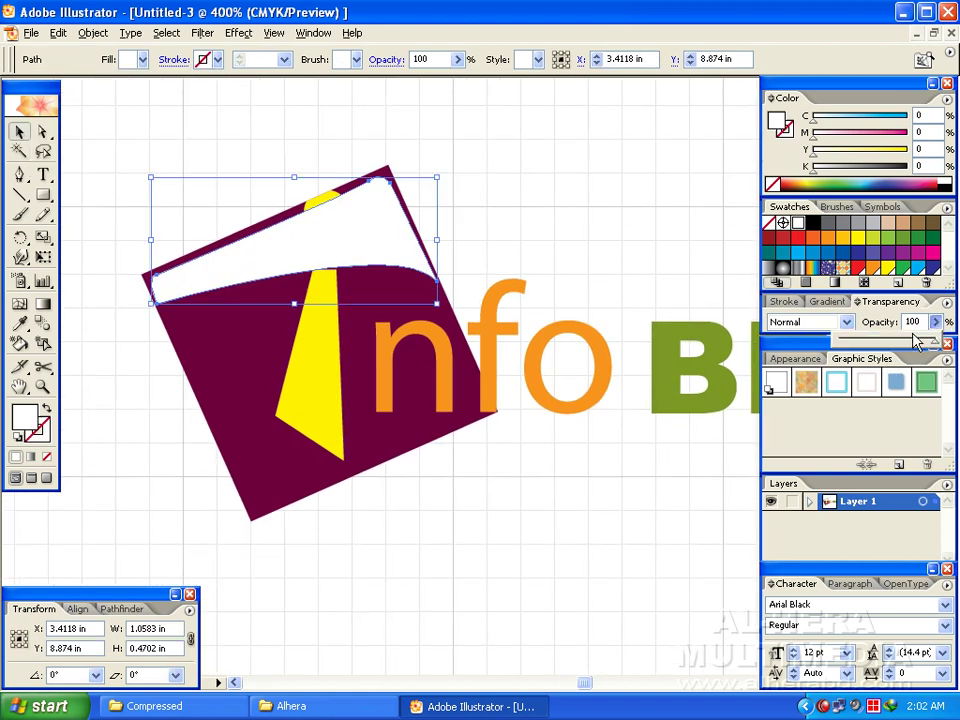
{"action": "left_click_drag", "start_coordinate": [878, 343], "coordinate": [866, 347]}
{"action": "left_click", "coordinate": [594, 270]}
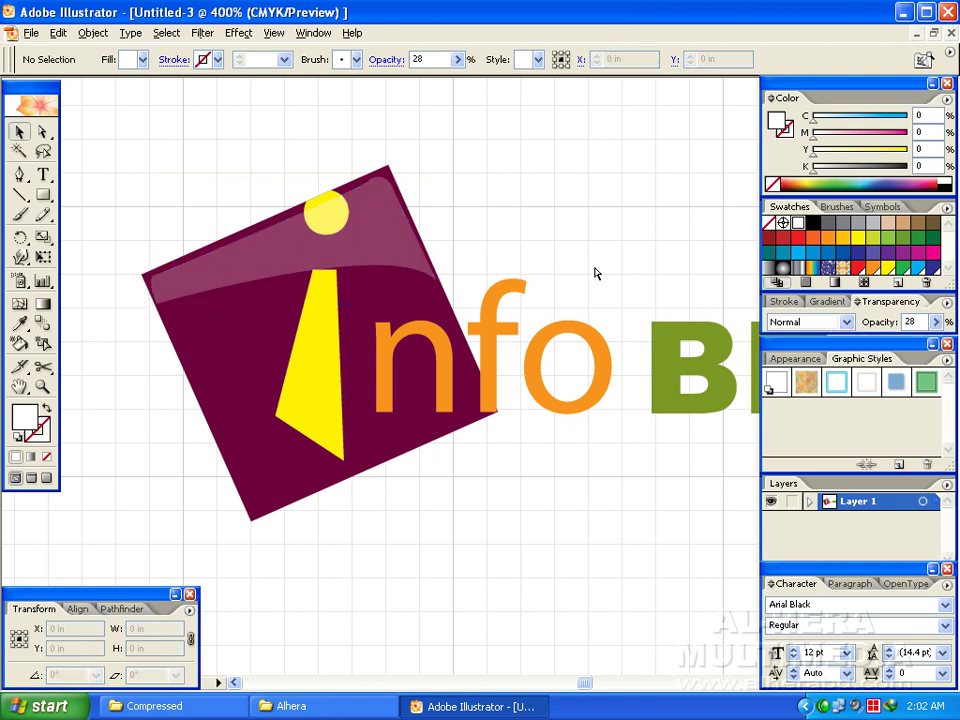
{"action": "key", "text": "ctrl+minus"}
{"action": "key", "text": "ctrl+minus"}
{"action": "key", "text": "ctrl+minus"}
{"action": "key", "text": "ctrl+plus"}
{"action": "key", "text": "ctrl+plus"}
{"action": "left_click_drag", "start_coordinate": [594, 278], "coordinate": [510, 242]}
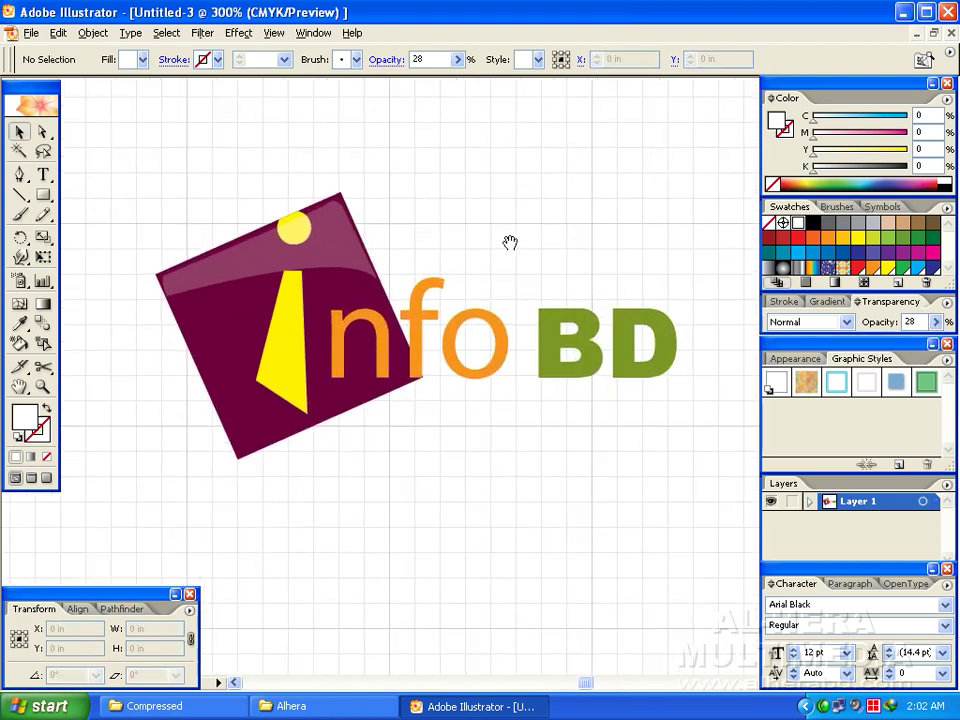
{"action": "left_click", "coordinate": [316, 253]}
{"action": "scroll", "coordinate": [488, 248], "scroll_direction": "left", "scroll_amount": 1}
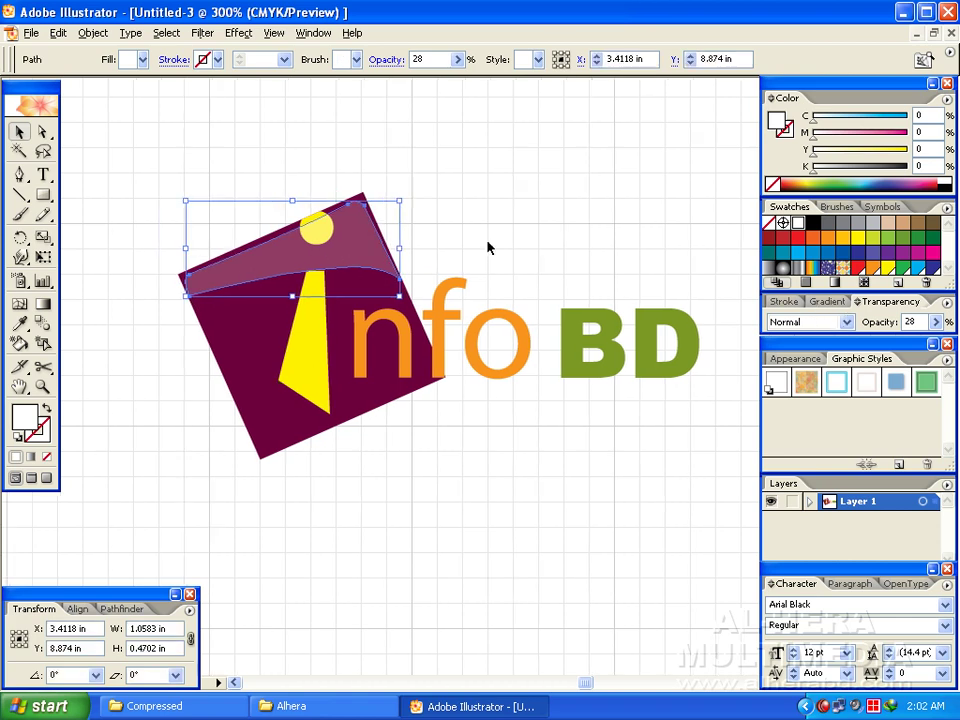
Step: Apply a gradient to the highlight shape and drag it running straight down
{"action": "key", "text": "period"}
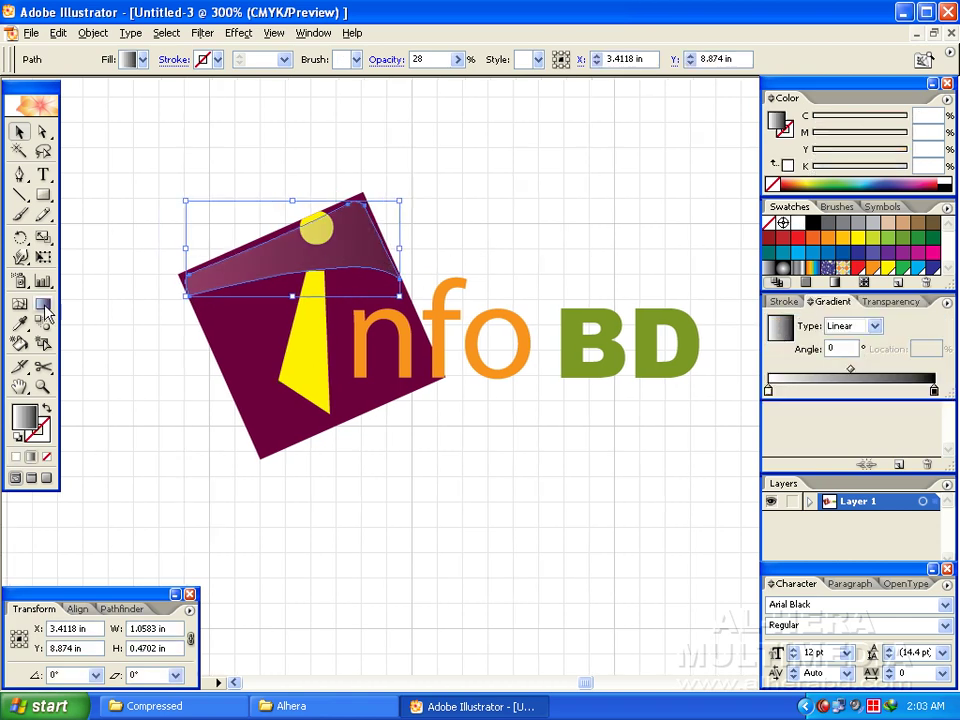
{"action": "left_click", "coordinate": [43, 304]}
{"action": "mouse_move", "coordinate": [275, 236]}
{"action": "left_mouse_down"}
{"action": "mouse_move", "coordinate": [311, 353]}
{"action": "mouse_move", "coordinate": [303, 318]}
{"action": "left_mouse_up"}
{"action": "left_click", "coordinate": [19, 131]}
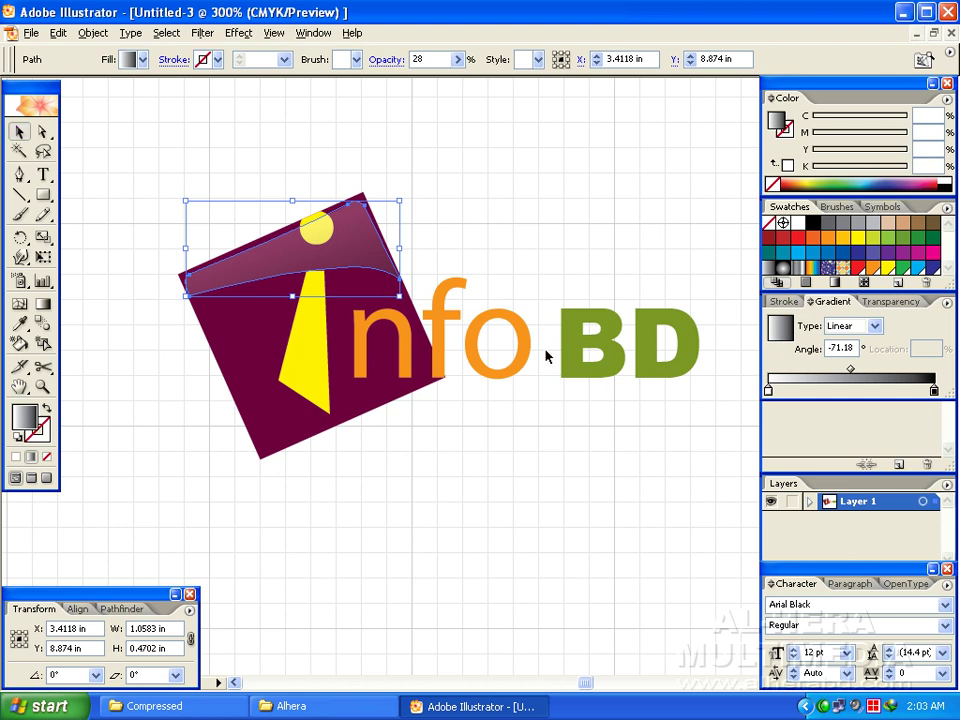
{"action": "left_click", "coordinate": [43, 304]}
{"action": "left_click_drag", "start_coordinate": [303, 196], "coordinate": [303, 297]}
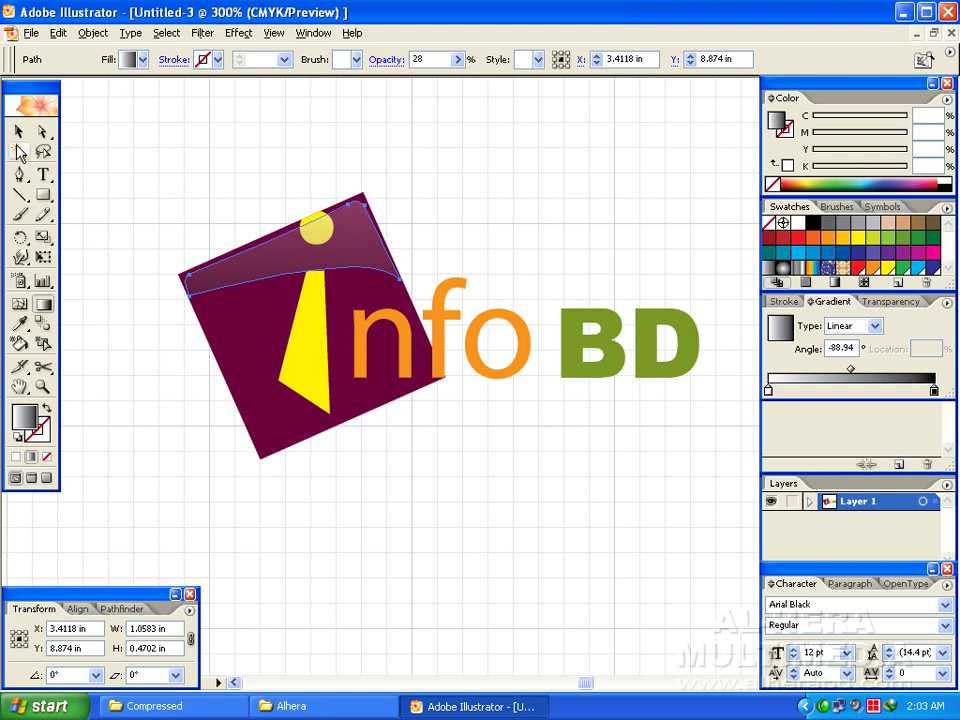
{"action": "left_click", "coordinate": [42, 131]}
{"action": "left_click", "coordinate": [44, 304]}
Step: Restore 100% opacity, redraw the -90° gradient and move its midpoint to 61.58%
{"action": "left_click", "coordinate": [888, 301]}
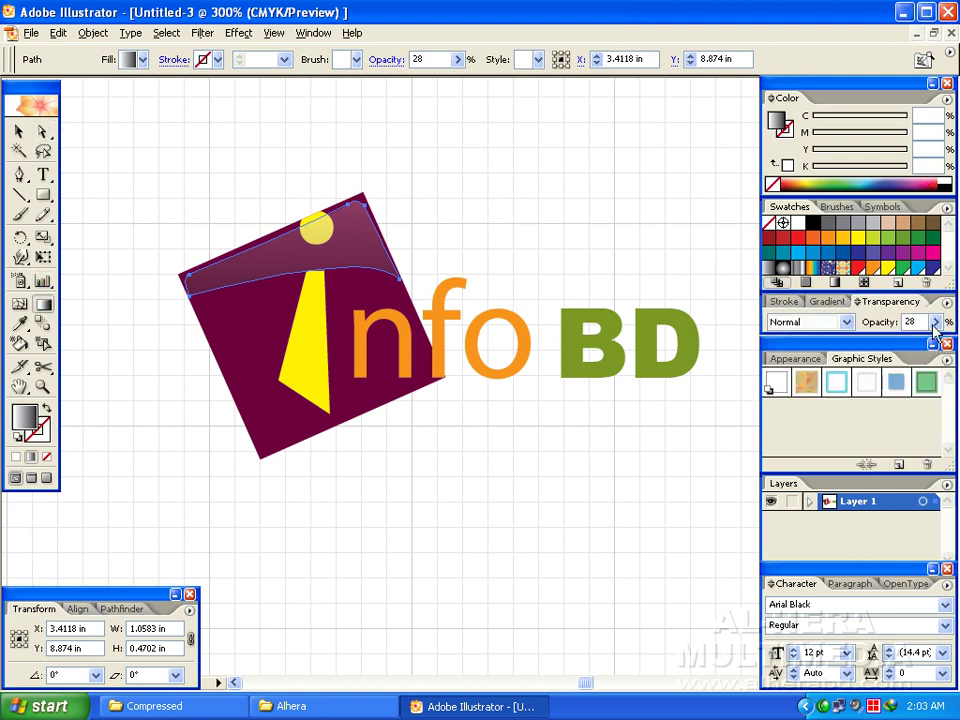
{"action": "left_click", "coordinate": [935, 321]}
{"action": "key", "text": "ctrl+z"}
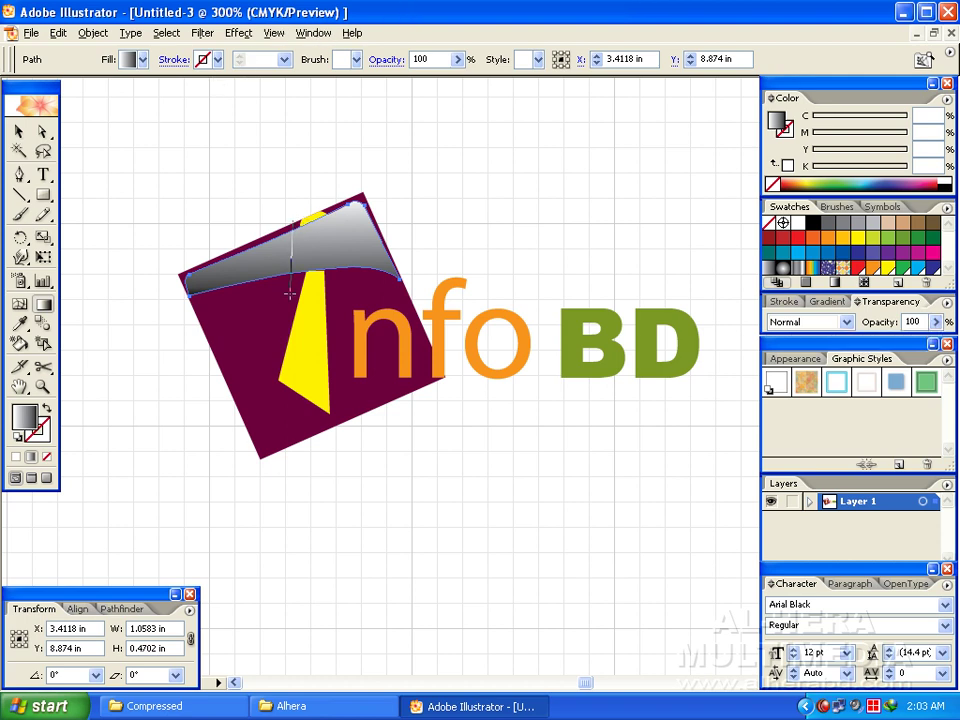
{"action": "left_click_drag", "start_coordinate": [289, 293], "coordinate": [314, 272]}
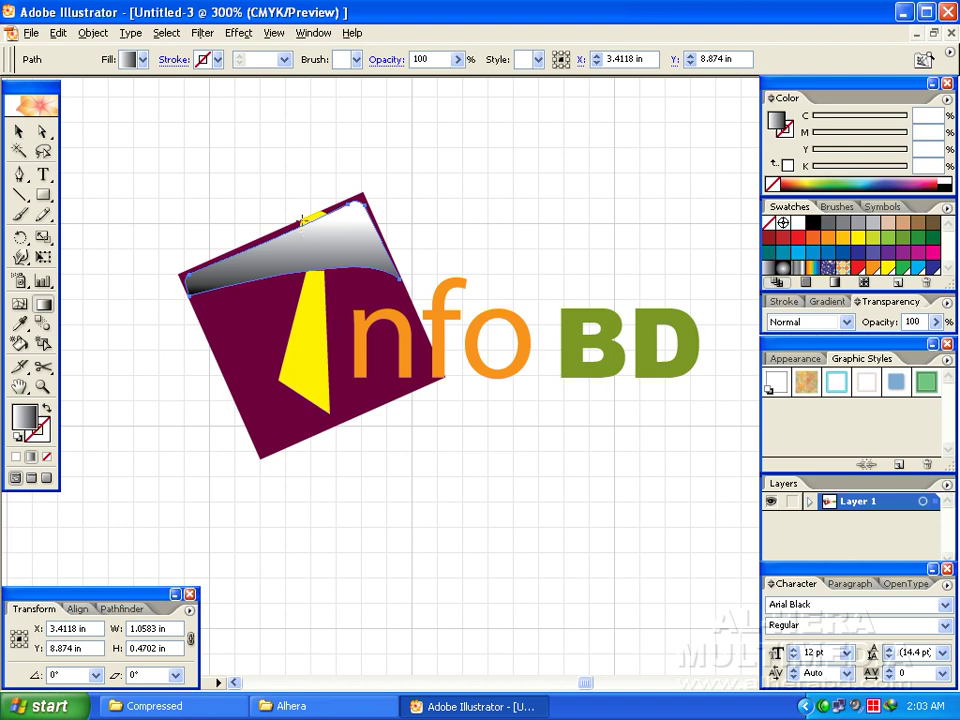
{"action": "left_click", "coordinate": [18, 131]}
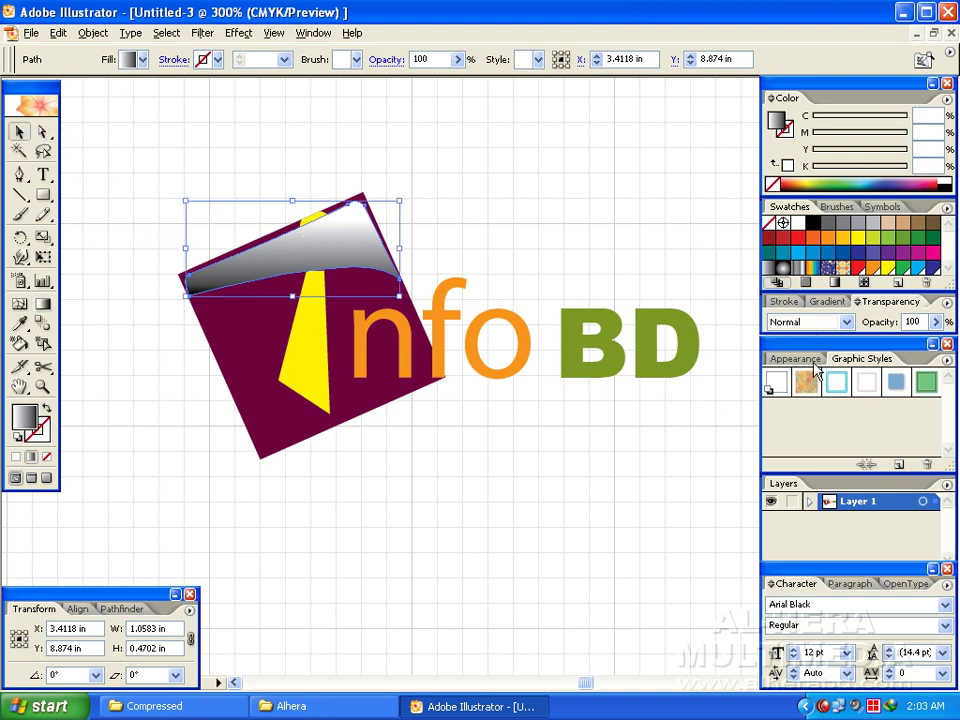
{"action": "left_click", "coordinate": [826, 301]}
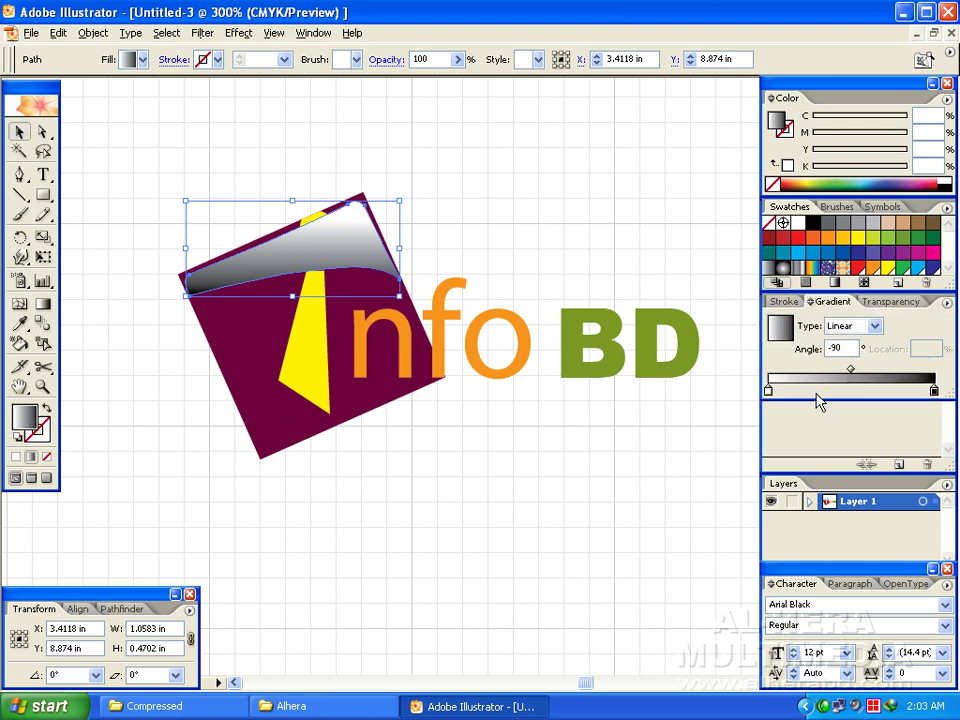
{"action": "left_click_drag", "start_coordinate": [856, 376], "coordinate": [876, 376]}
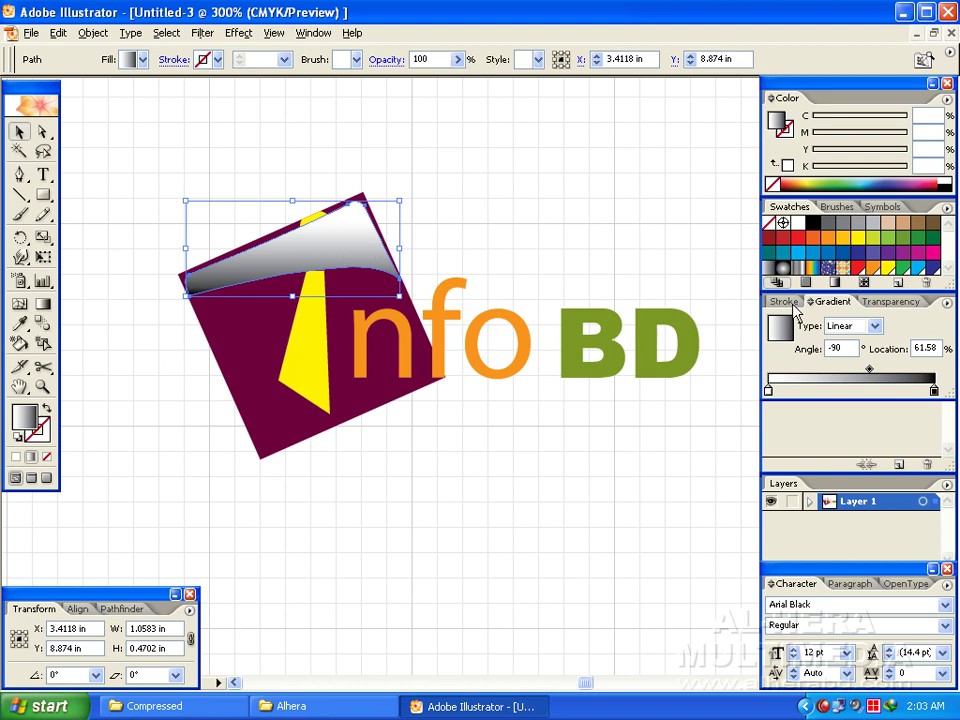
Step: Blend the highlight in Screen mode at 40% opacity, after trying Multiply and Overlay
{"action": "left_click", "coordinate": [880, 302]}
{"action": "left_click", "coordinate": [846, 322]}
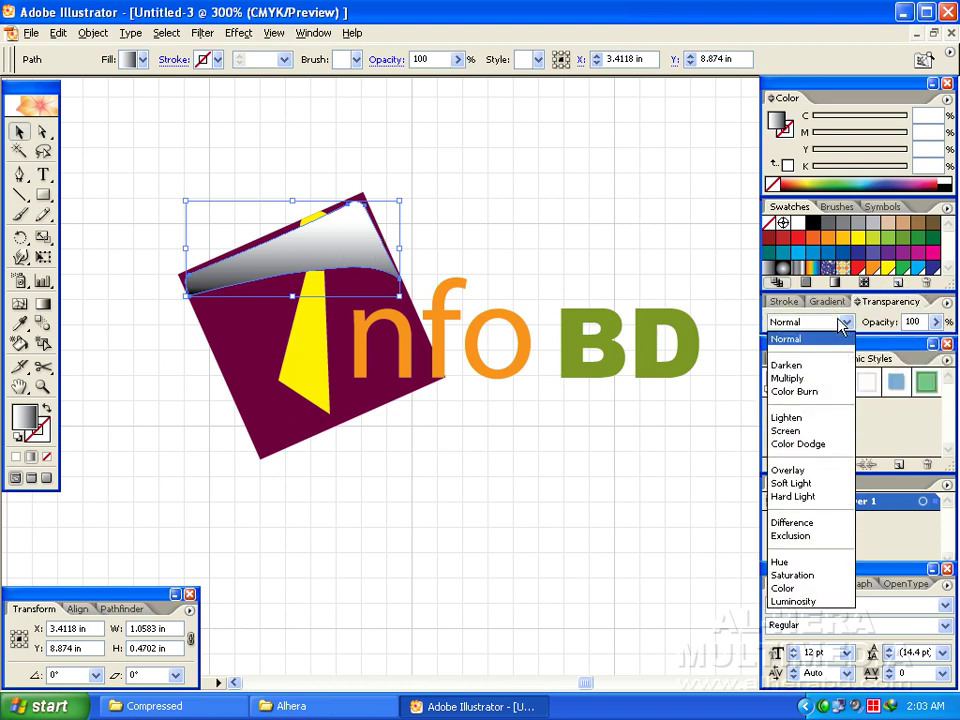
{"action": "left_click", "coordinate": [798, 378]}
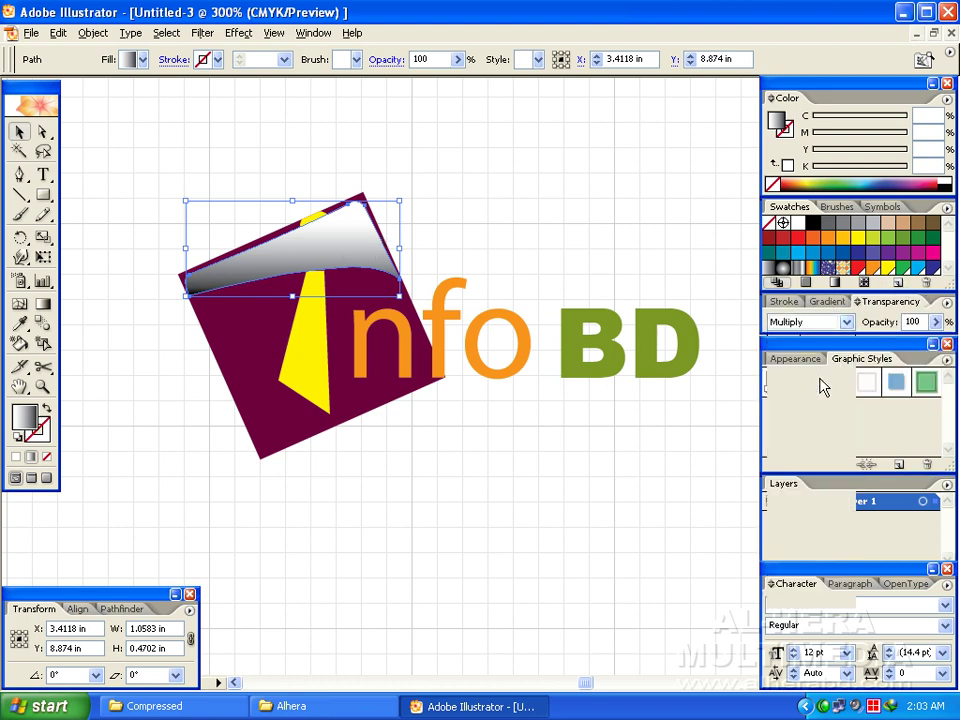
{"action": "left_click", "coordinate": [846, 322]}
{"action": "left_click", "coordinate": [808, 433]}
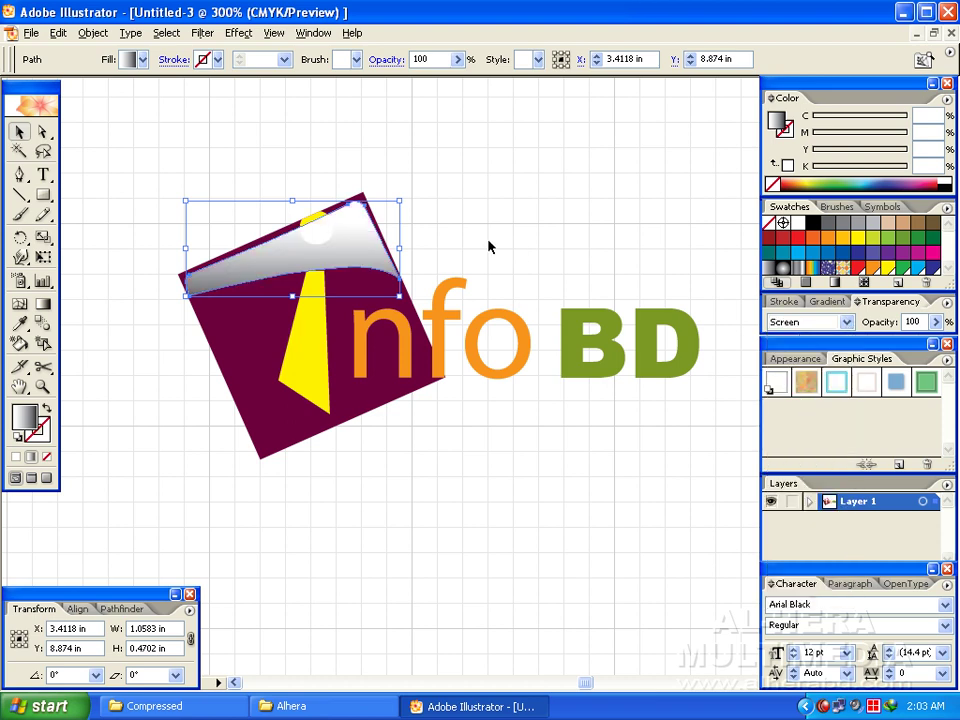
{"action": "left_click", "coordinate": [846, 322]}
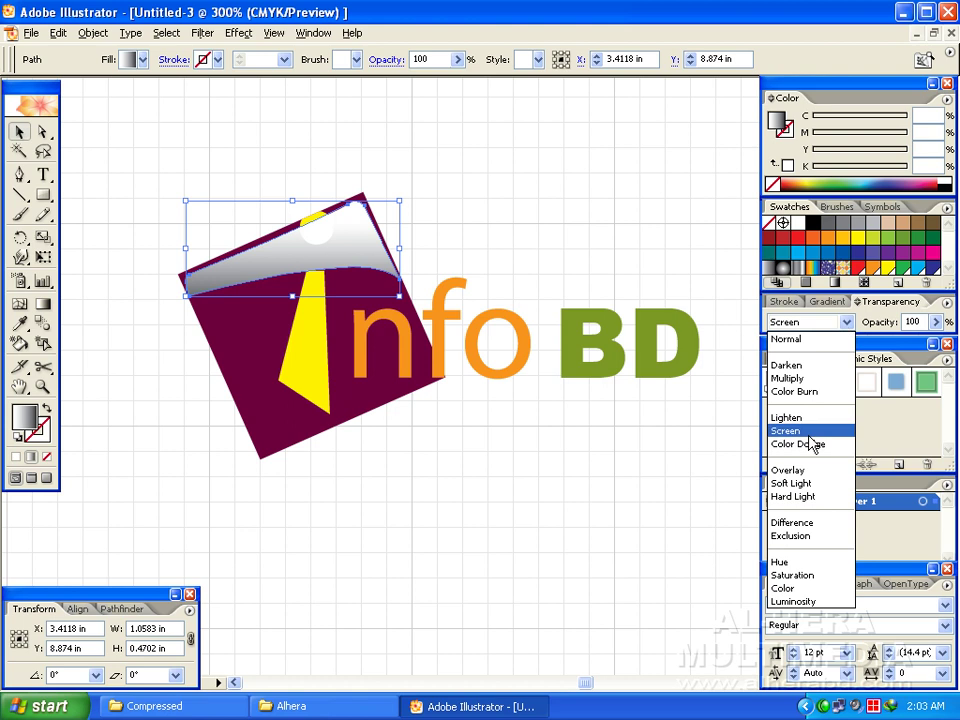
{"action": "left_click", "coordinate": [808, 471]}
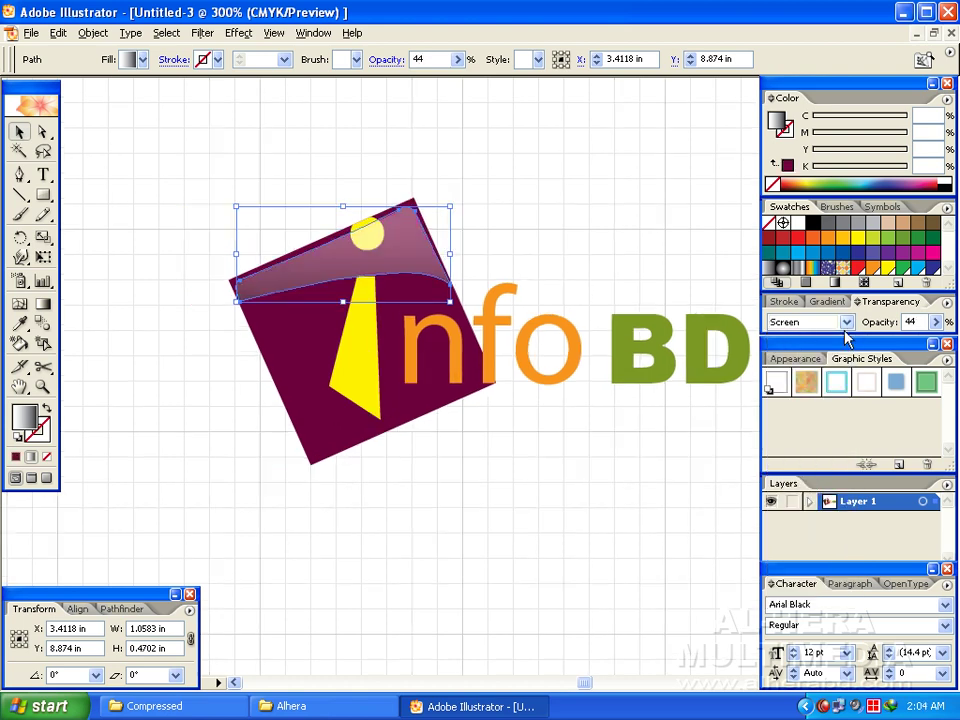
{"action": "left_click", "coordinate": [846, 322]}
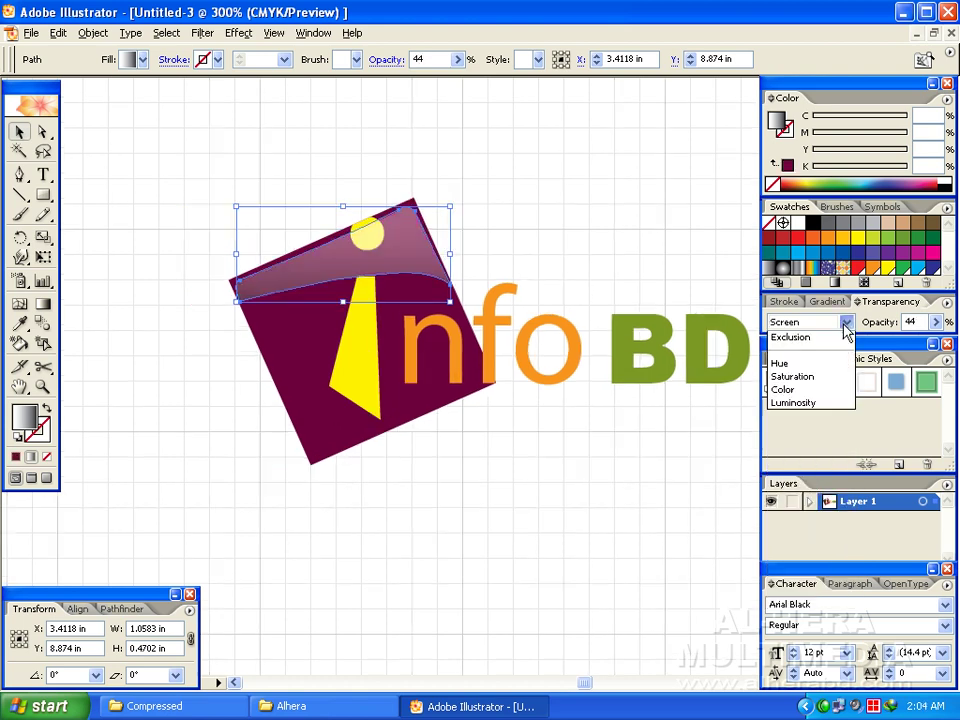
{"action": "left_click", "coordinate": [792, 431]}
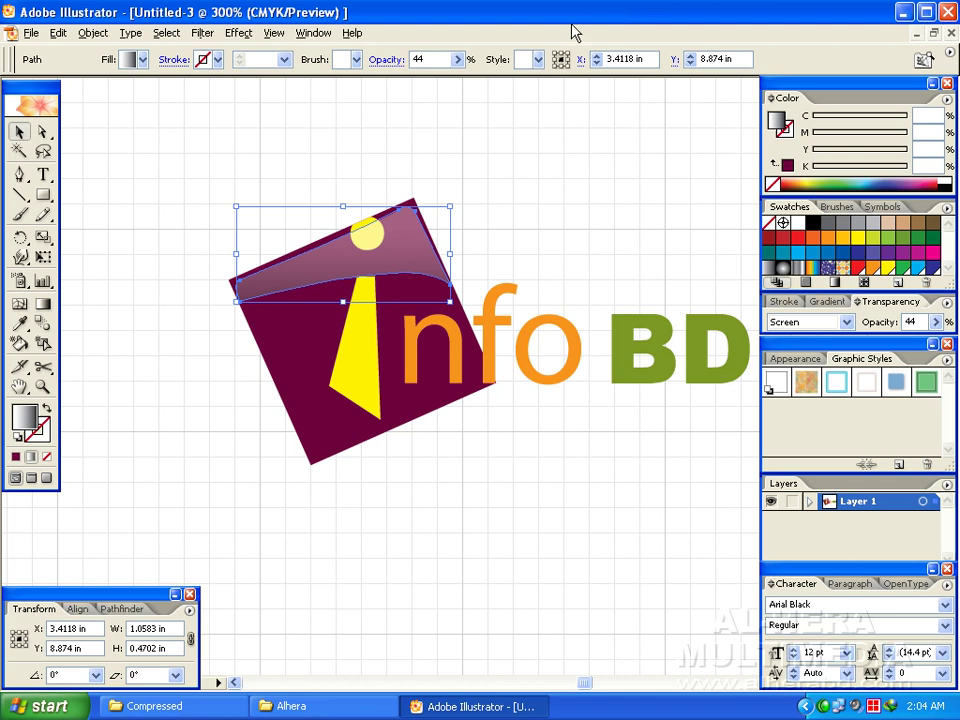
{"action": "mouse_move", "coordinate": [936, 322]}
{"action": "left_mouse_down"}
{"action": "mouse_move", "coordinate": [866, 348]}
{"action": "mouse_move", "coordinate": [879, 347]}
{"action": "left_mouse_up"}
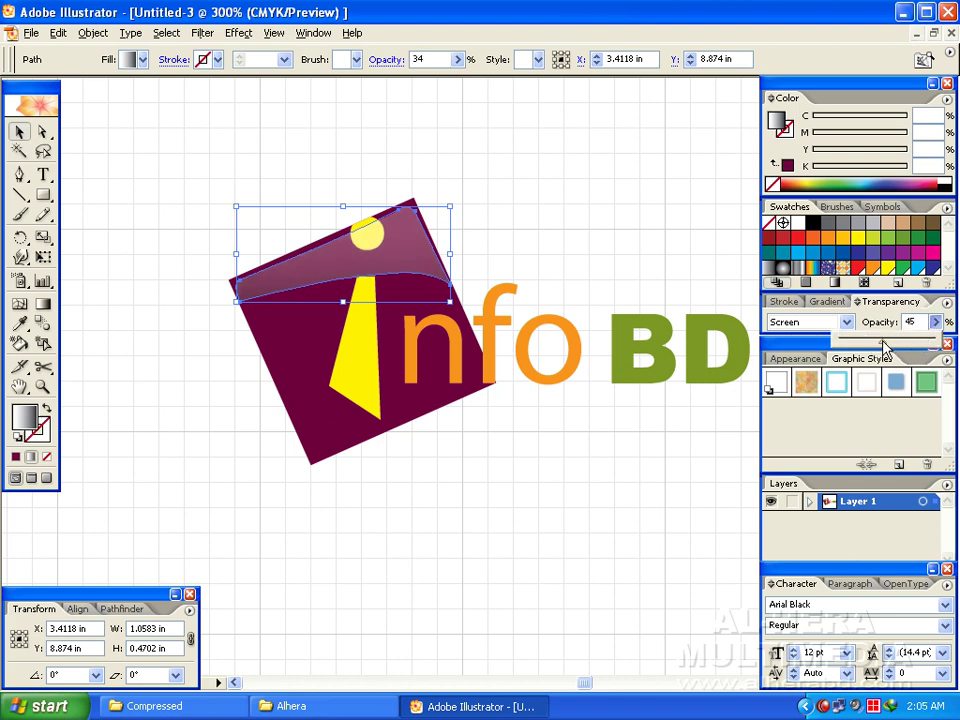
{"action": "left_click", "coordinate": [478, 150]}
{"action": "left_click", "coordinate": [311, 407]}
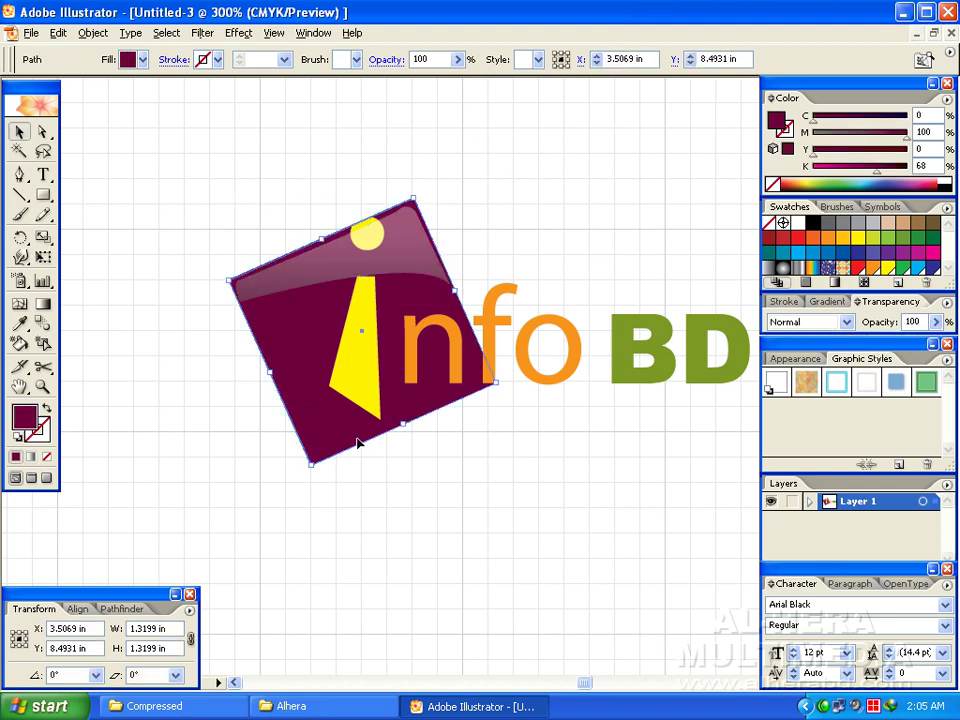
Step: Give the square a linear gradient with a dark magenta left stop set in CMYK
{"action": "left_click", "coordinate": [828, 302]}
{"action": "left_click", "coordinate": [831, 380]}
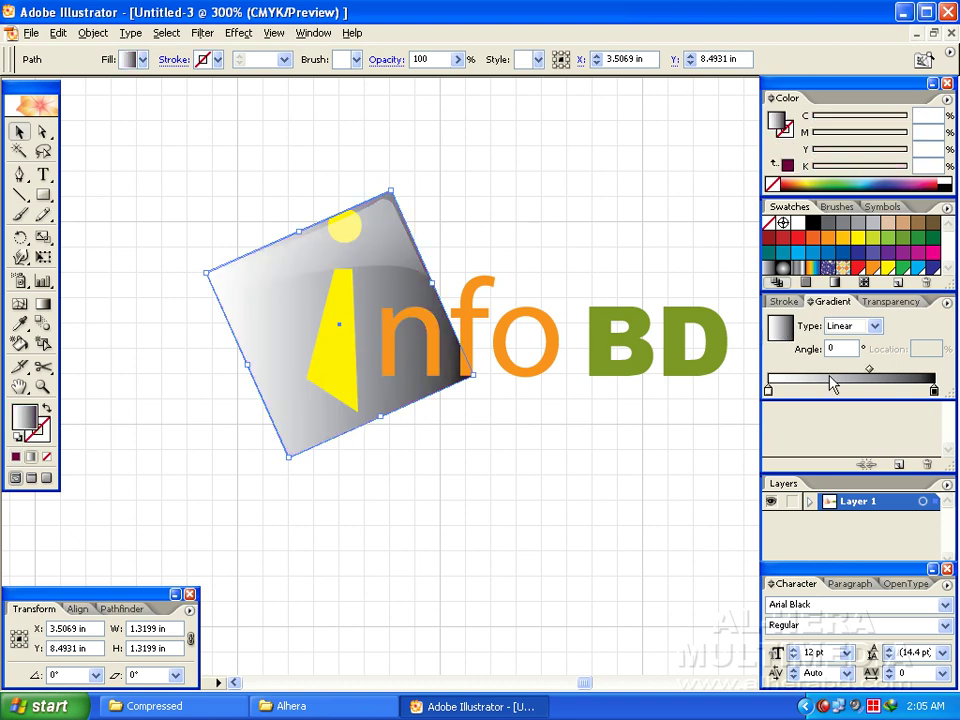
{"action": "left_click", "coordinate": [769, 392]}
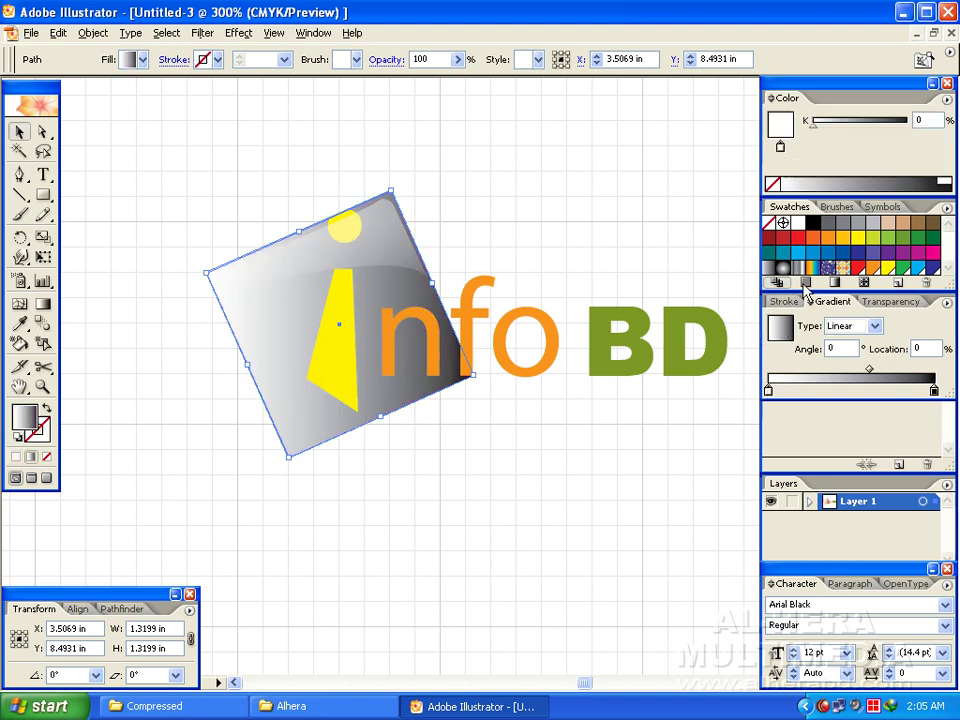
{"action": "left_click", "coordinate": [946, 99]}
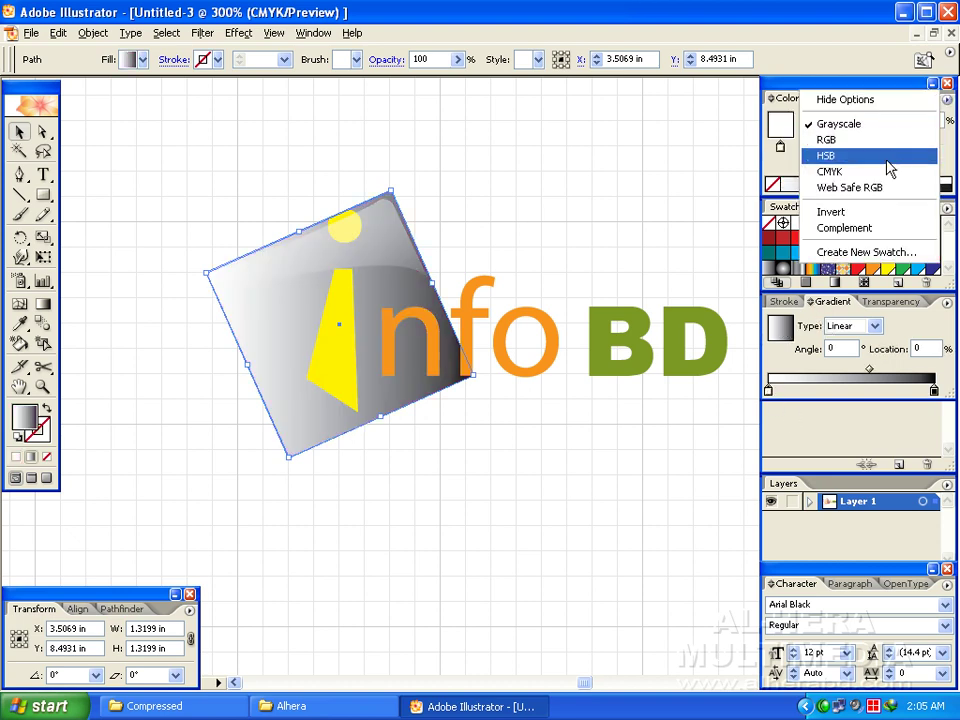
{"action": "left_click", "coordinate": [830, 171]}
{"action": "left_click", "coordinate": [852, 132]}
{"action": "mouse_move", "coordinate": [866, 142]}
{"action": "left_mouse_down"}
{"action": "mouse_move", "coordinate": [910, 134]}
{"action": "mouse_move", "coordinate": [866, 179]}
{"action": "mouse_move", "coordinate": [877, 175]}
{"action": "left_mouse_up"}
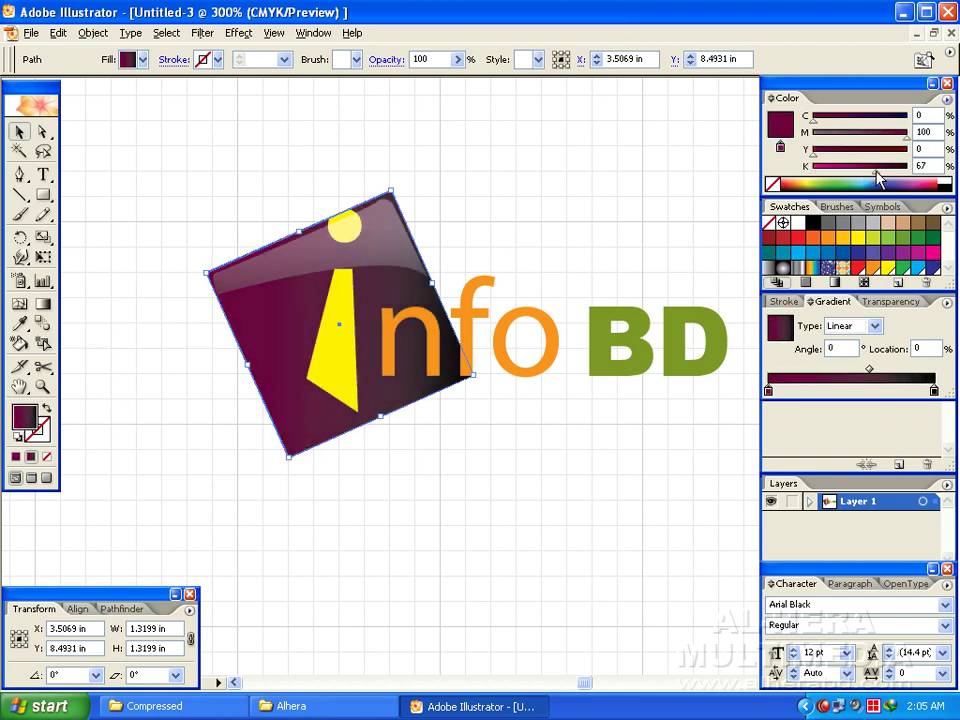
Step: Set the right gradient stop to bright magenta with the CMYK sliders
{"action": "left_click", "coordinate": [934, 390]}
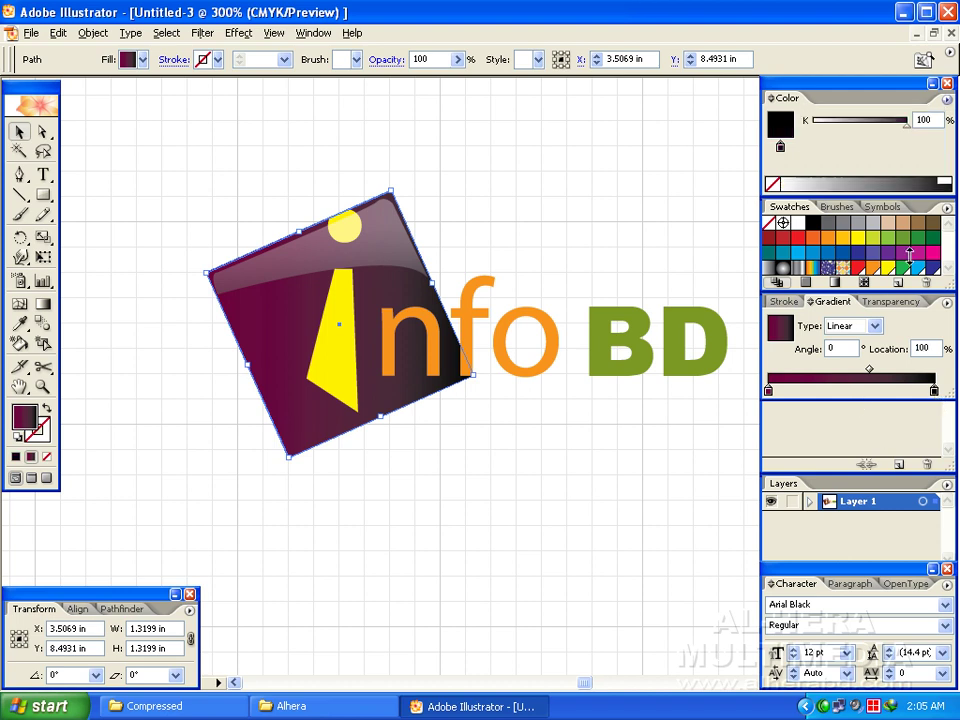
{"action": "left_click", "coordinate": [947, 100]}
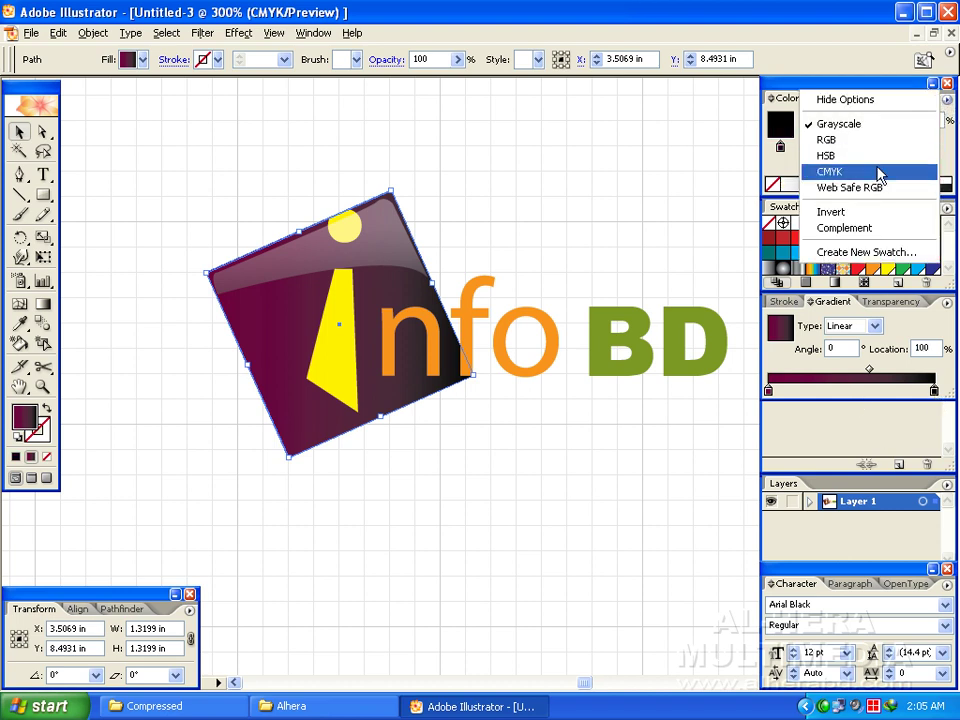
{"action": "left_click", "coordinate": [827, 169]}
{"action": "mouse_move", "coordinate": [813, 132]}
{"action": "left_mouse_down"}
{"action": "mouse_move", "coordinate": [875, 132]}
{"action": "mouse_move", "coordinate": [855, 170]}
{"action": "mouse_move", "coordinate": [907, 132]}
{"action": "left_mouse_up"}
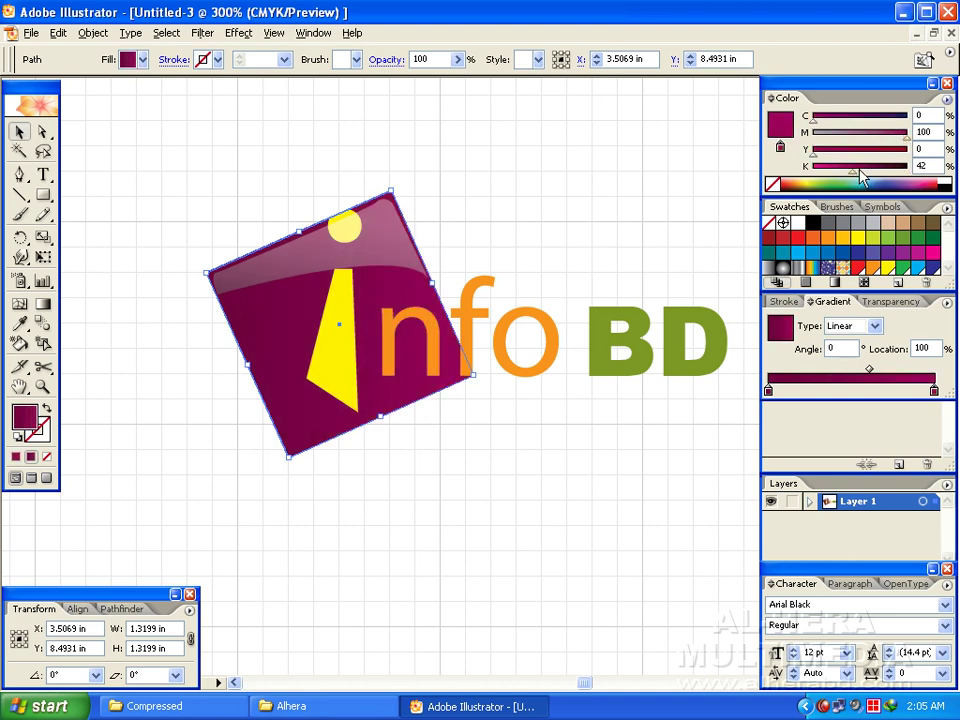
{"action": "mouse_move", "coordinate": [845, 166]}
{"action": "left_mouse_down"}
{"action": "mouse_move", "coordinate": [855, 170]}
{"action": "mouse_move", "coordinate": [821, 157]}
{"action": "mouse_move", "coordinate": [843, 172]}
{"action": "mouse_move", "coordinate": [832, 180]}
{"action": "left_mouse_up"}
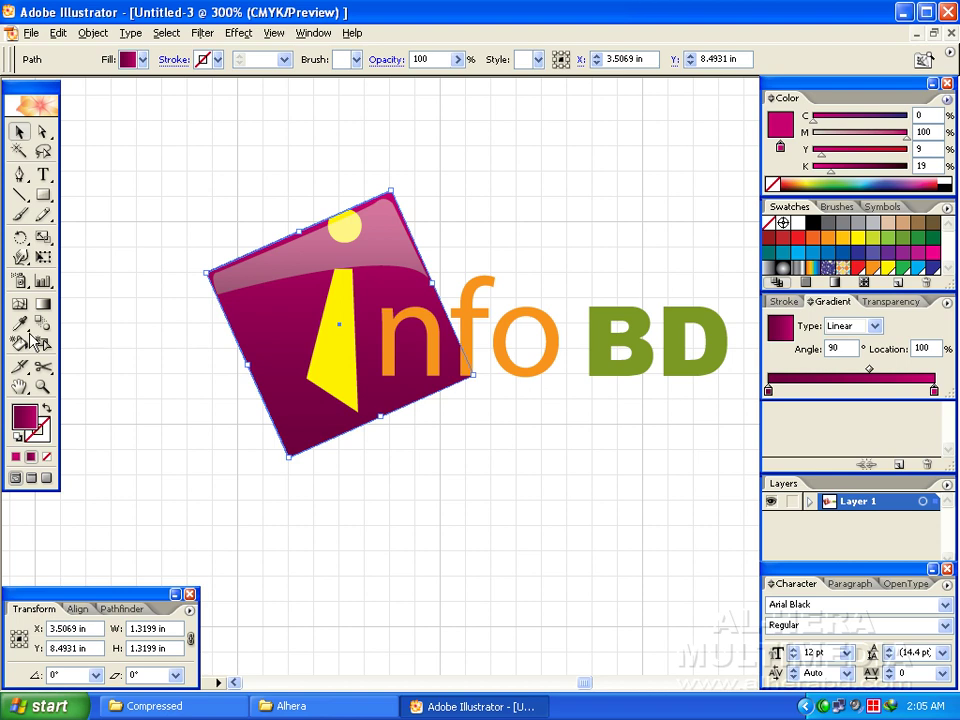
Step: Run the gradient from the square's top to bottom and fine-tune the bottom magenta
{"action": "left_click", "coordinate": [43, 304]}
{"action": "left_click_drag", "start_coordinate": [326, 208], "coordinate": [319, 434]}
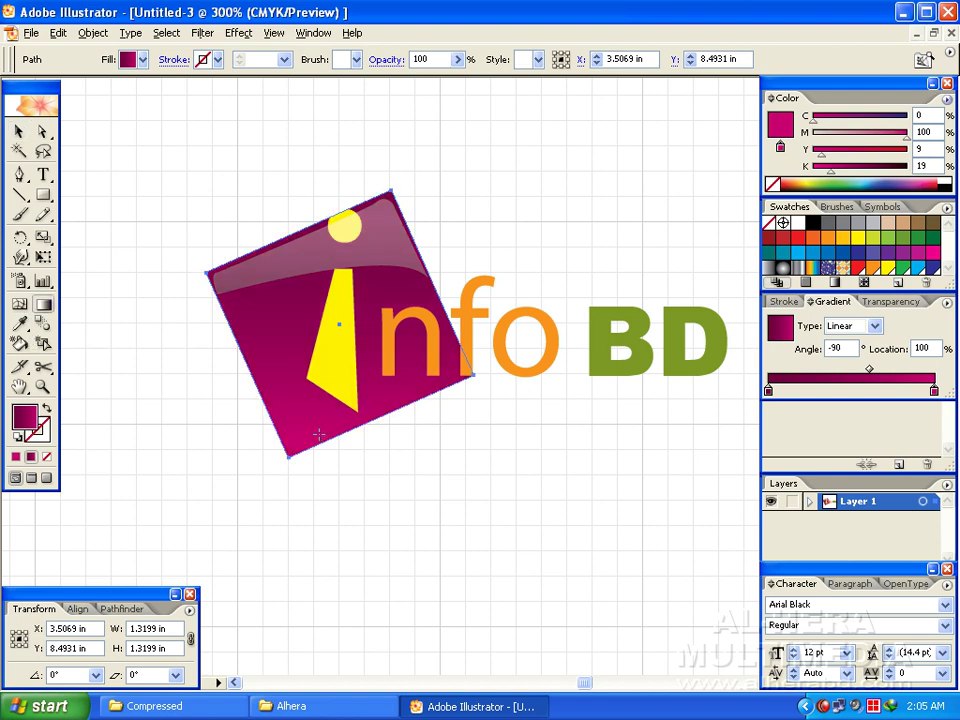
{"action": "mouse_move", "coordinate": [345, 203]}
{"action": "left_mouse_down"}
{"action": "mouse_move", "coordinate": [319, 410]}
{"action": "mouse_move", "coordinate": [326, 435]}
{"action": "left_mouse_up"}
{"action": "left_click_drag", "start_coordinate": [906, 137], "coordinate": [888, 146]}
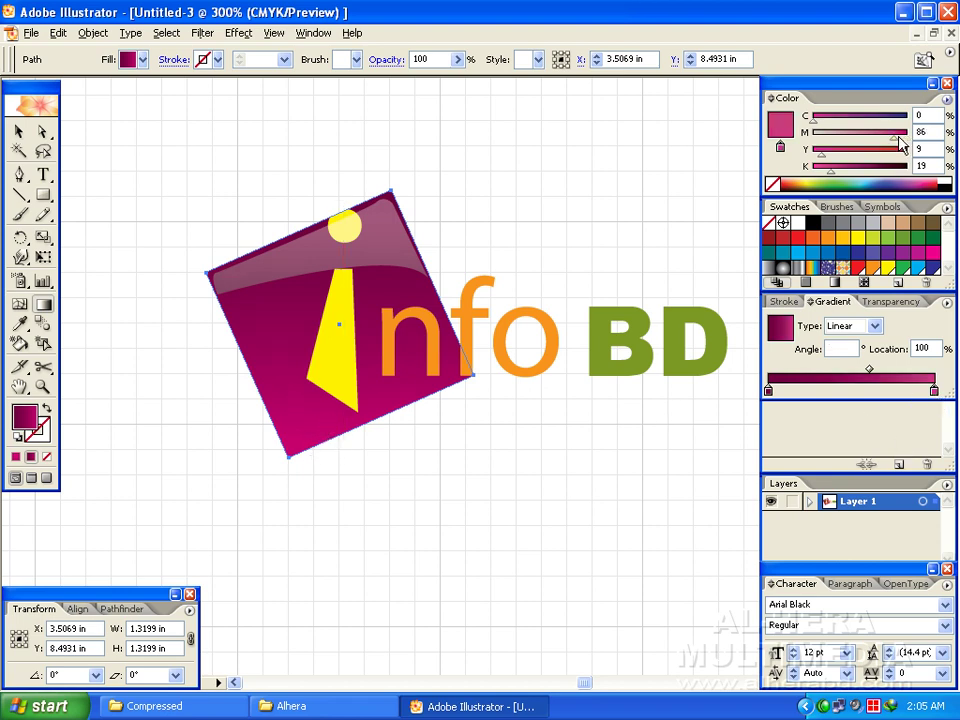
{"action": "left_click_drag", "start_coordinate": [820, 155], "coordinate": [810, 155]}
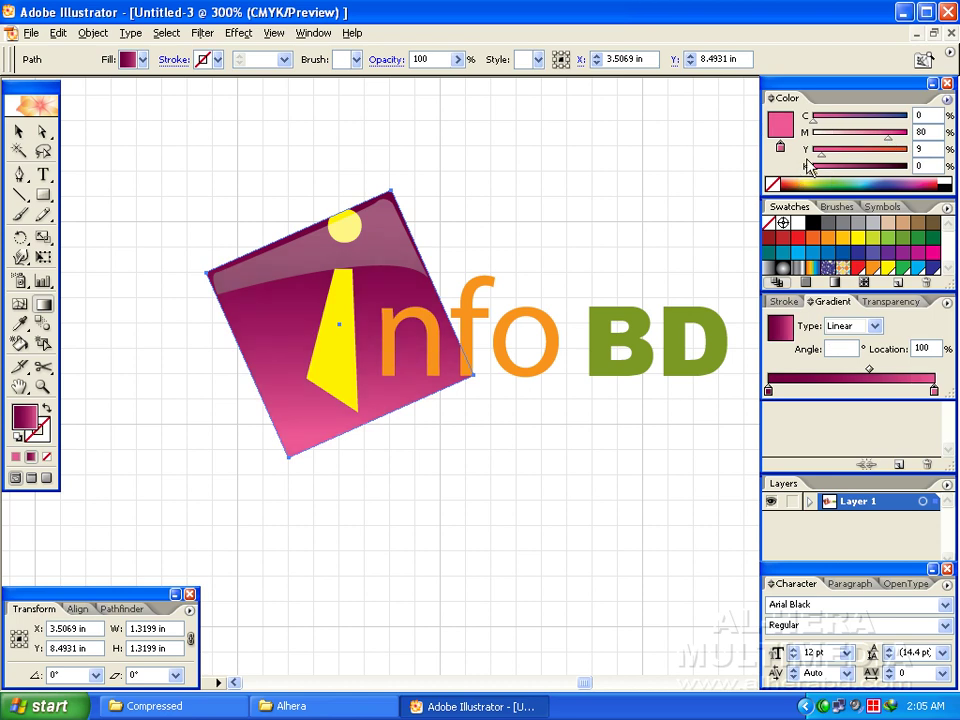
{"action": "key", "text": "ctrl+z"}
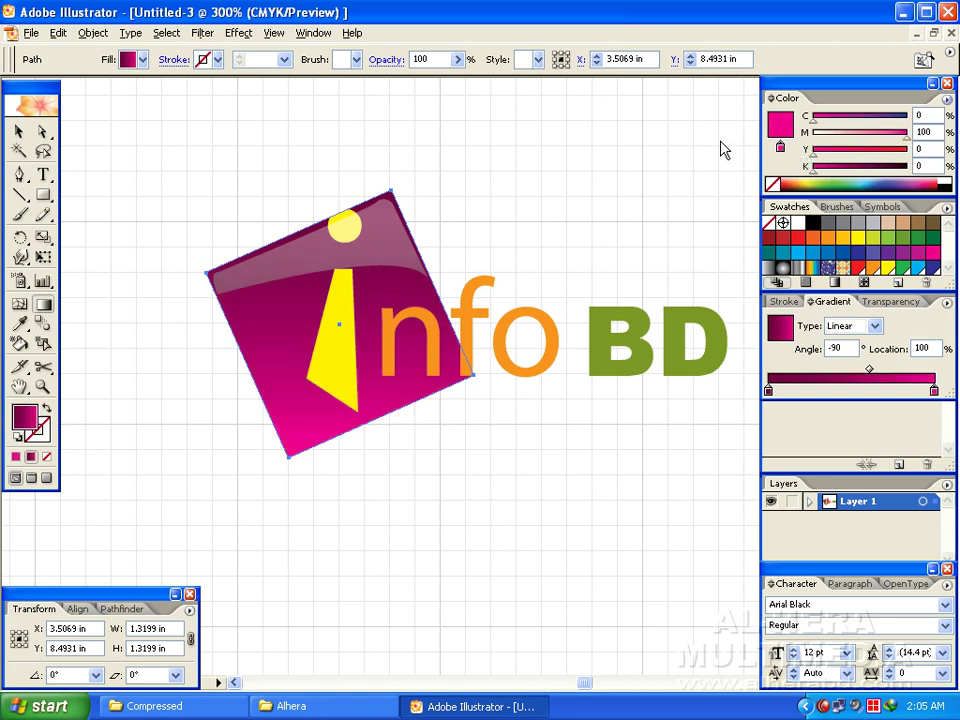
{"action": "left_click", "coordinate": [19, 131]}
{"action": "left_click", "coordinate": [583, 300]}
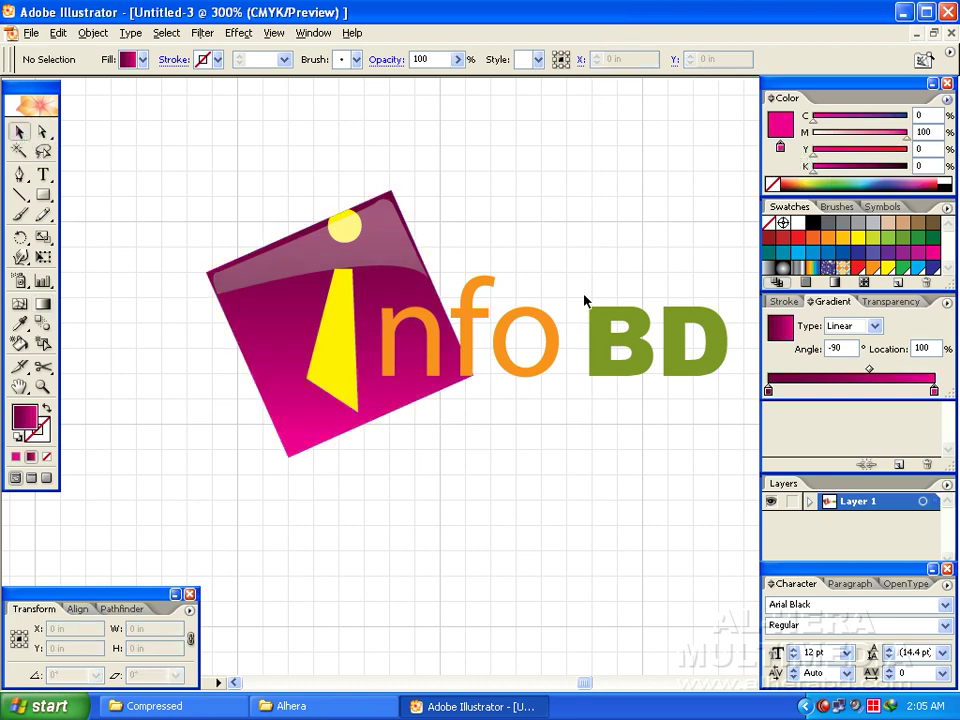
{"action": "key", "text": "ctrl+minus"}
{"action": "key", "text": "ctrl+1"}
{"action": "key", "text": "ctrl+plus"}
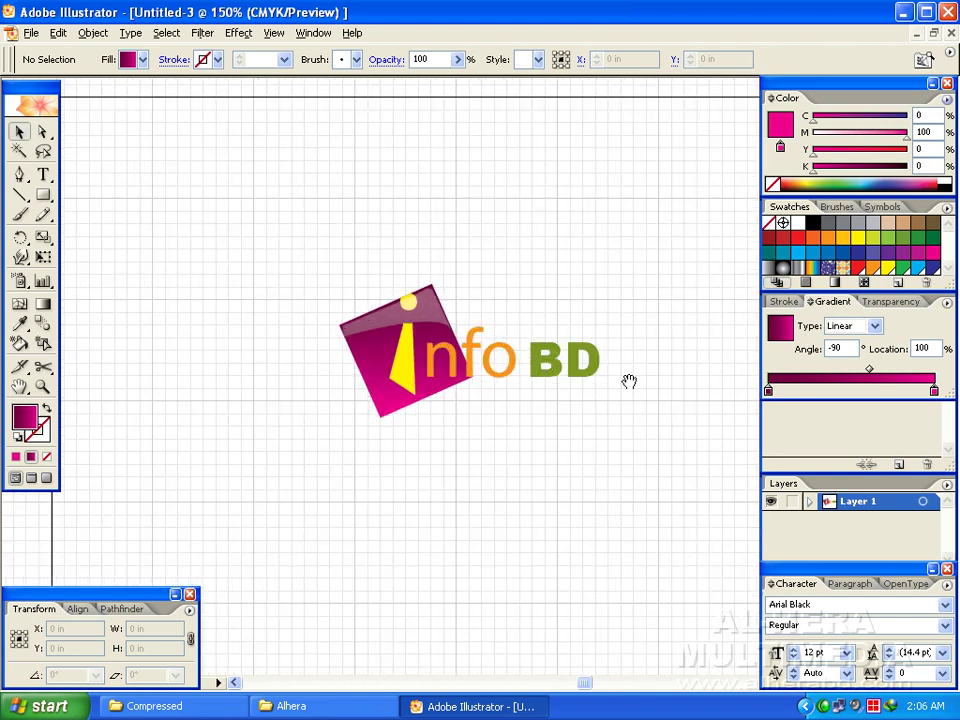
{"action": "mouse_move", "coordinate": [628, 381]}
{"action": "left_mouse_down"}
{"action": "mouse_move", "coordinate": [534, 327]}
{"action": "mouse_move", "coordinate": [557, 317]}
{"action": "left_mouse_up"}
{"action": "left_click_drag", "start_coordinate": [442, 382], "coordinate": [476, 371]}
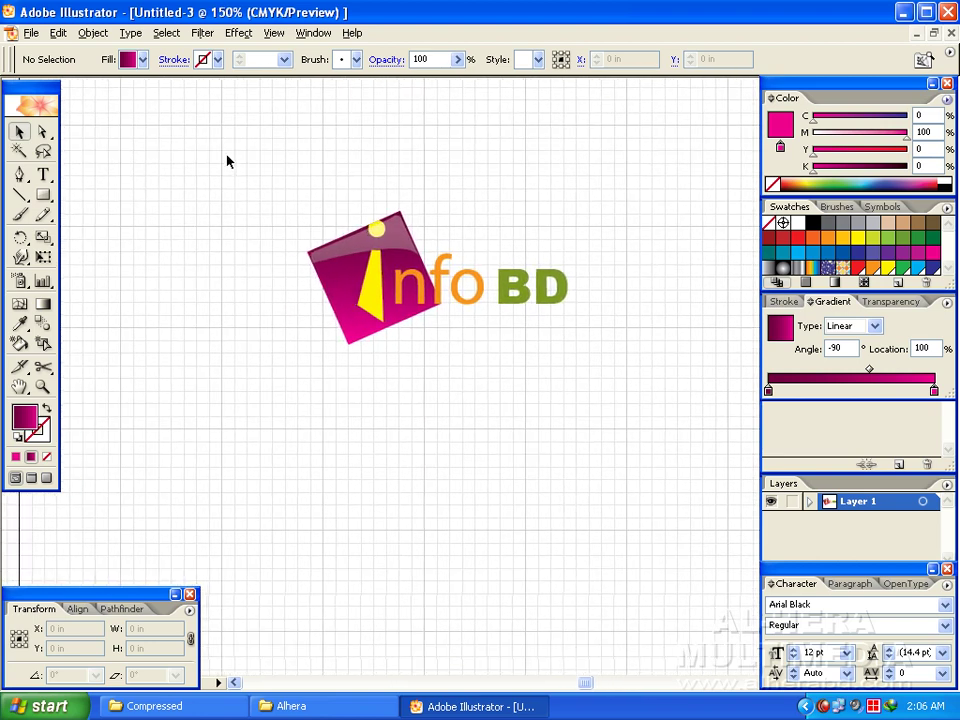
{"action": "key", "text": "ctrl+a"}
{"action": "left_click_drag", "start_coordinate": [628, 418], "coordinate": [576, 416]}
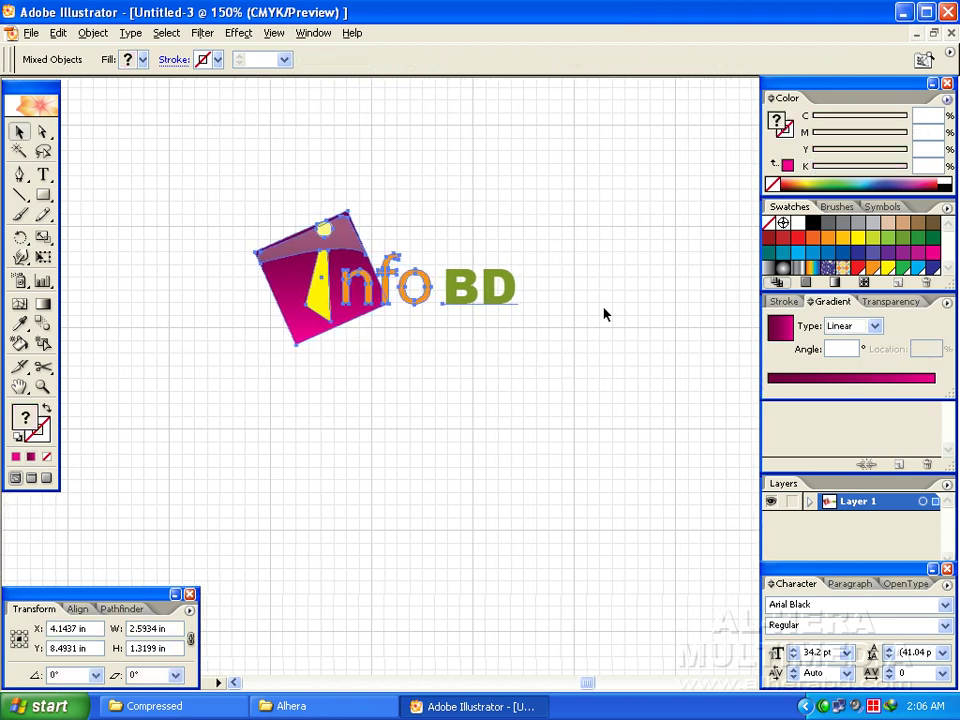
{"action": "left_click", "coordinate": [578, 343]}
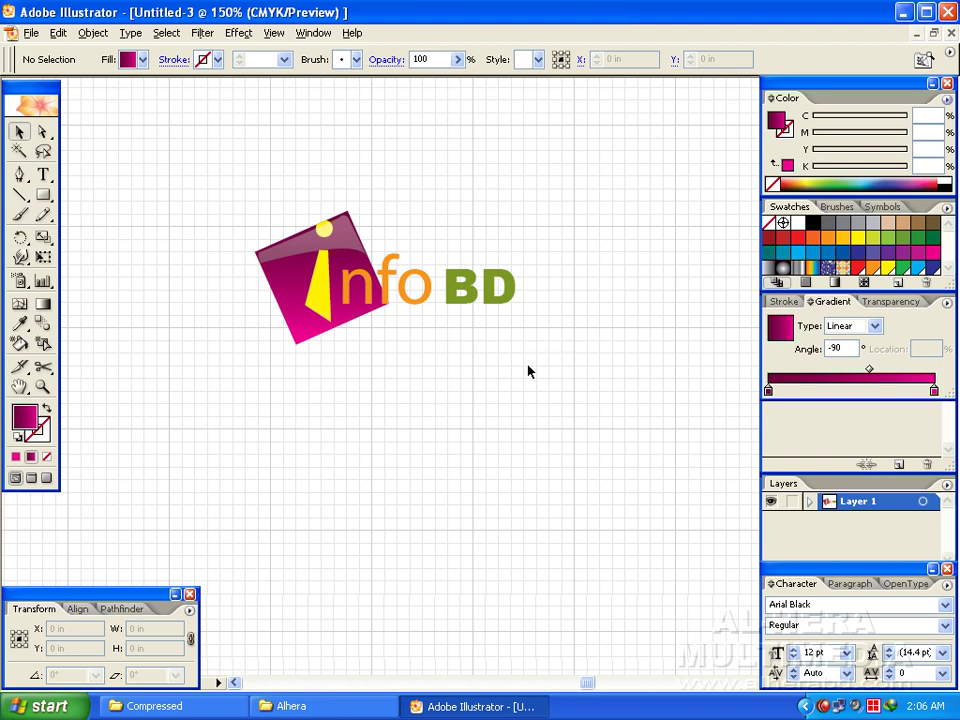
{"action": "left_click_drag", "start_coordinate": [528, 371], "coordinate": [533, 375]}
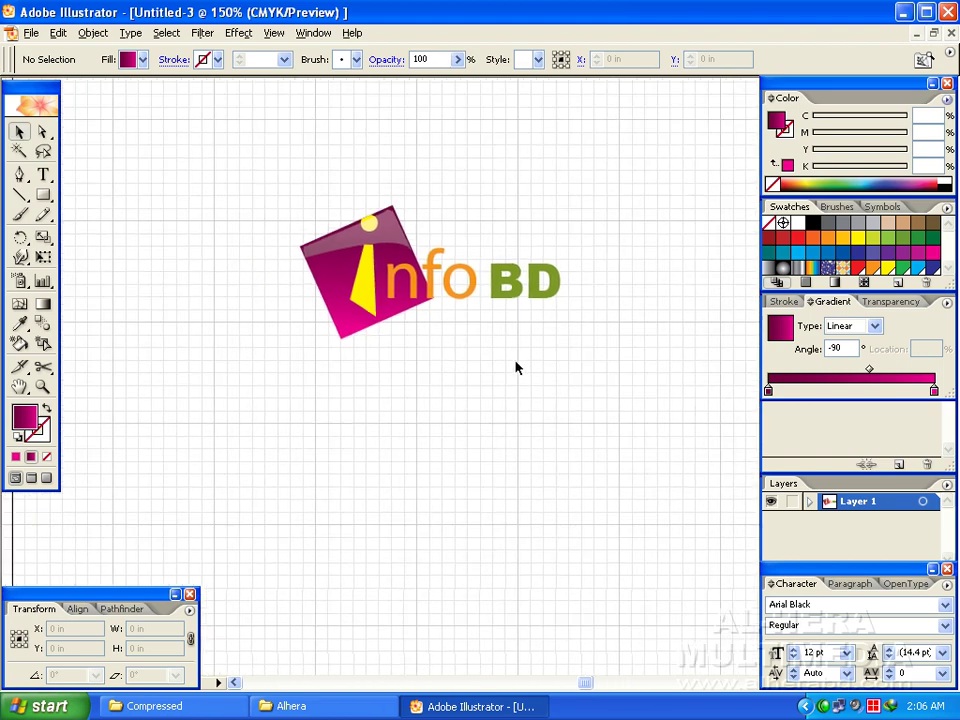